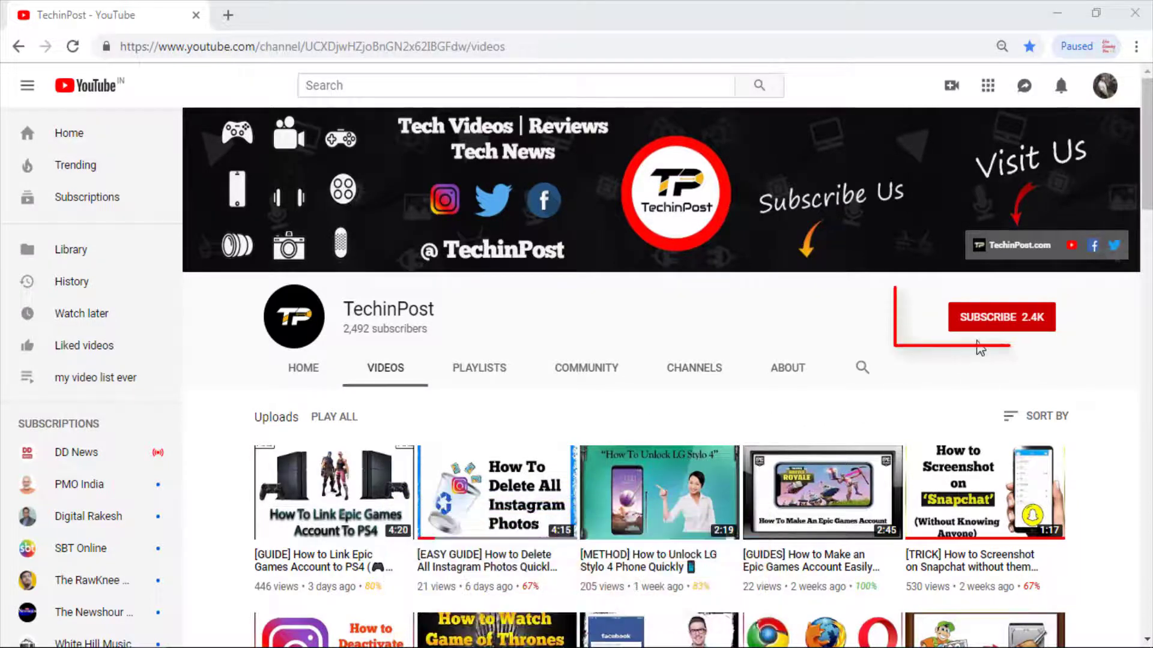
Subscribe to the TechinPost channel and turn on notifications for every new video.
click(989, 320)
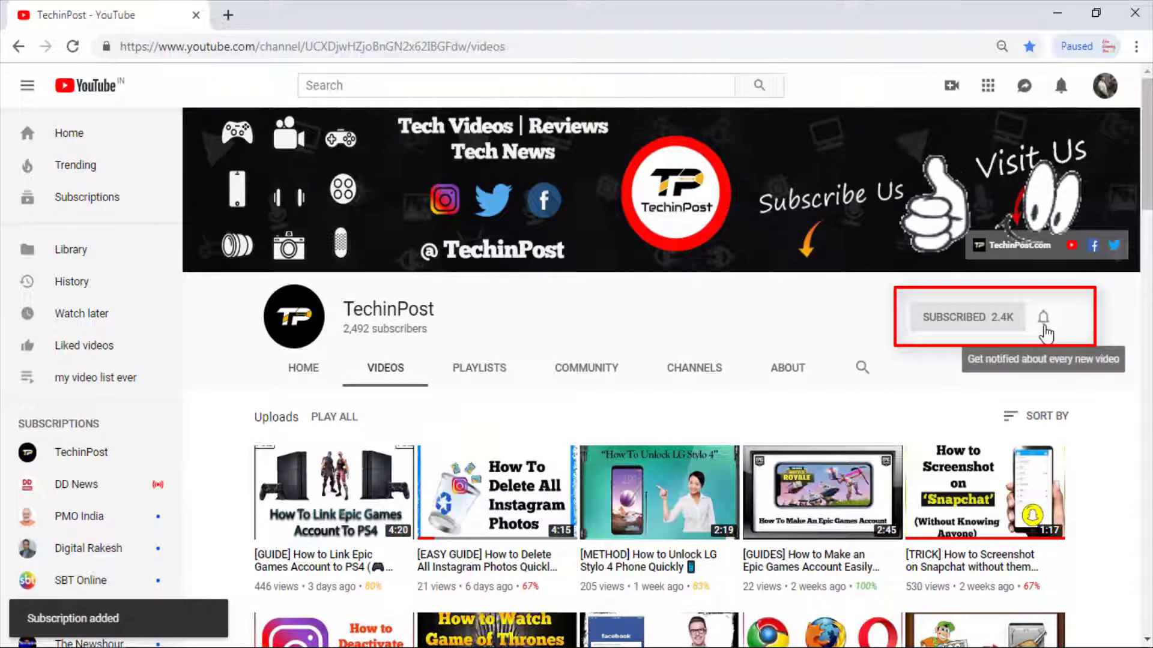
click(1043, 326)
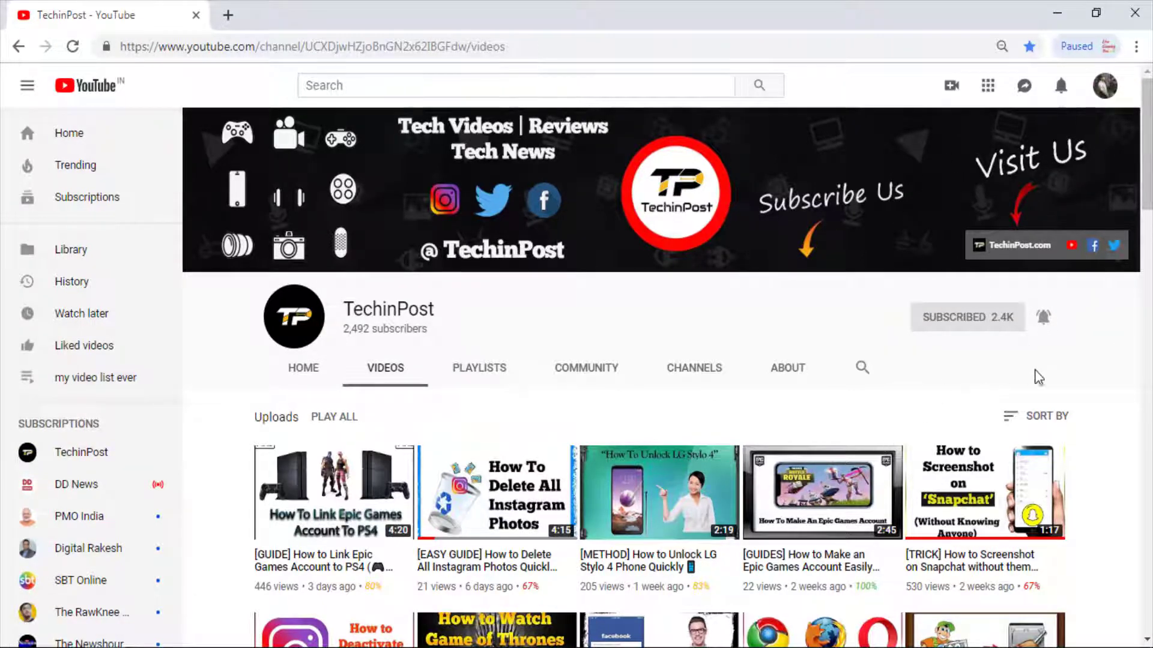
scroll(661, 385, down, 15)
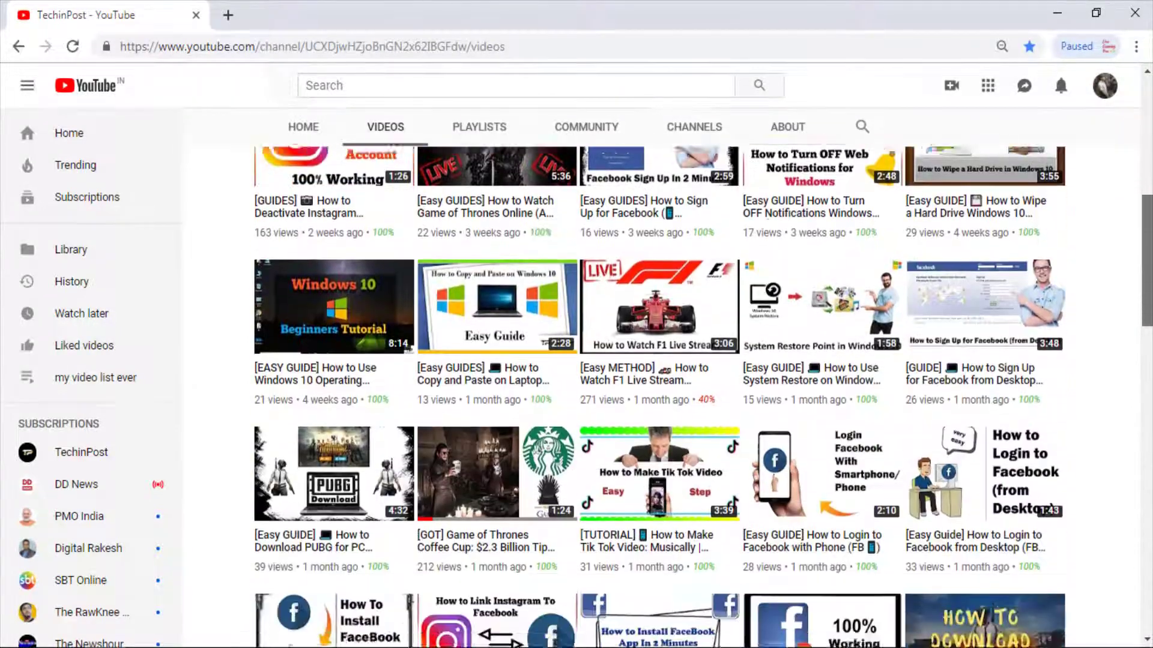
scroll(660, 396, up, 2)
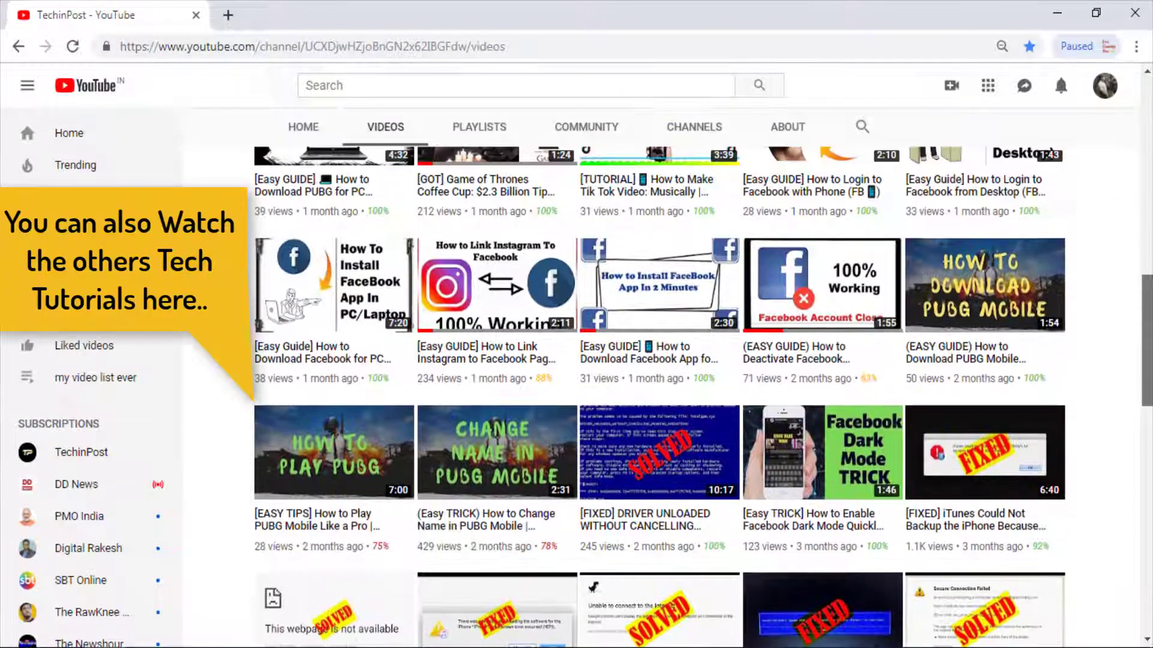
scroll(661, 396, up, 9)
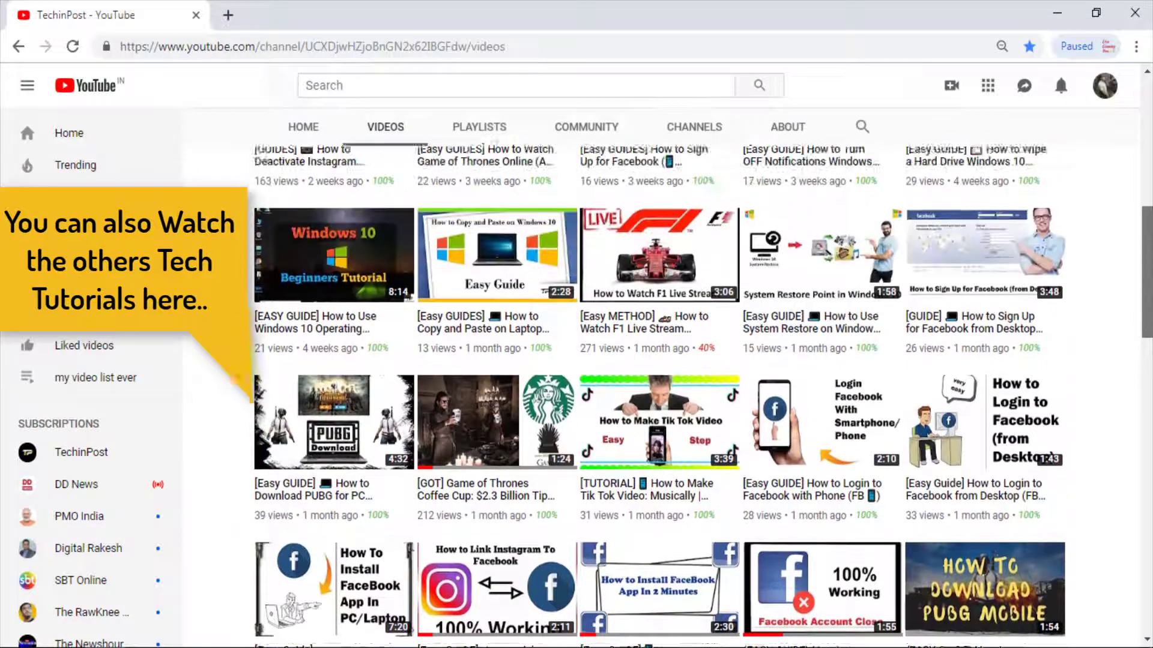
scroll(660, 384, up, 4)
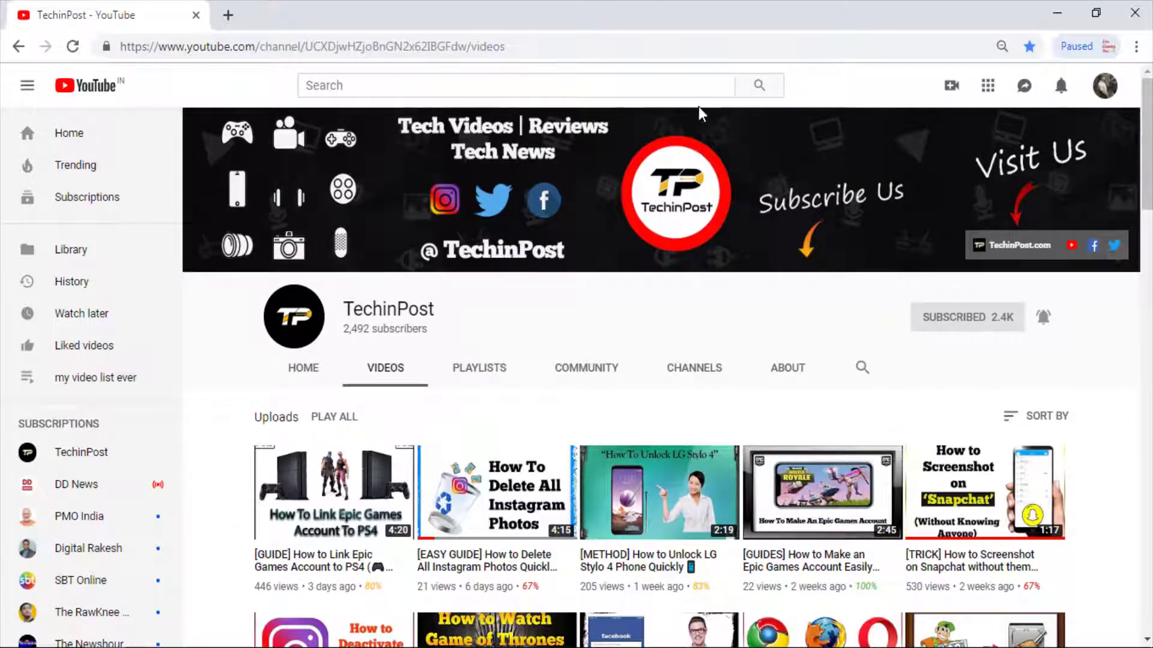
Search Google for "vlc player download".
click(563, 42)
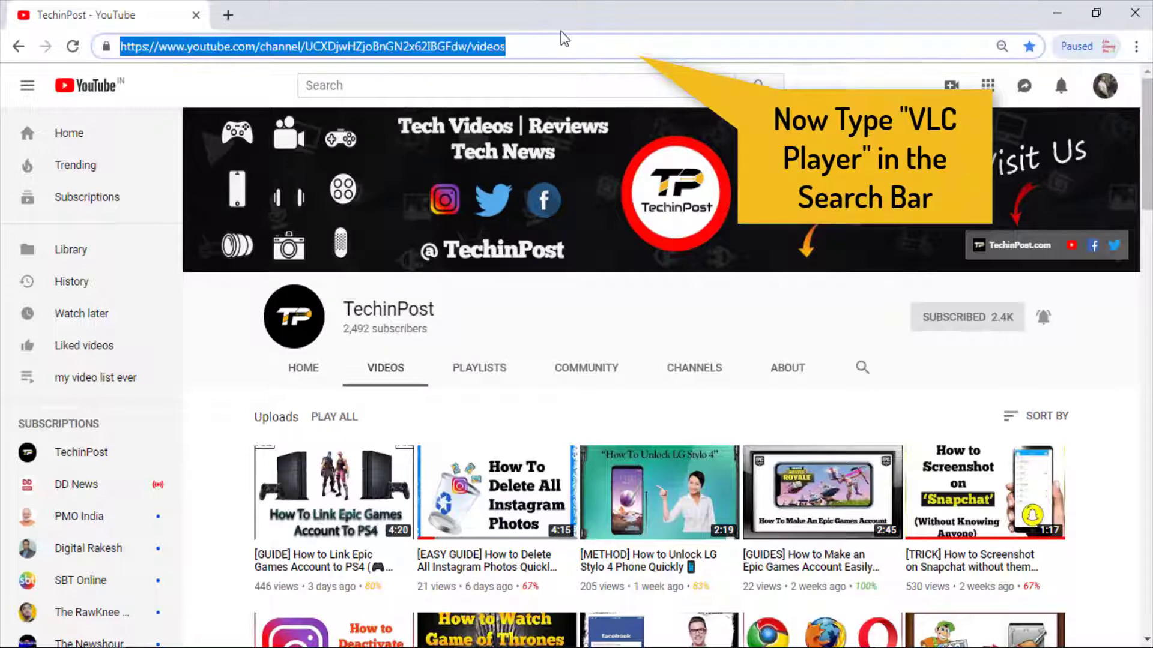
text(vlc)
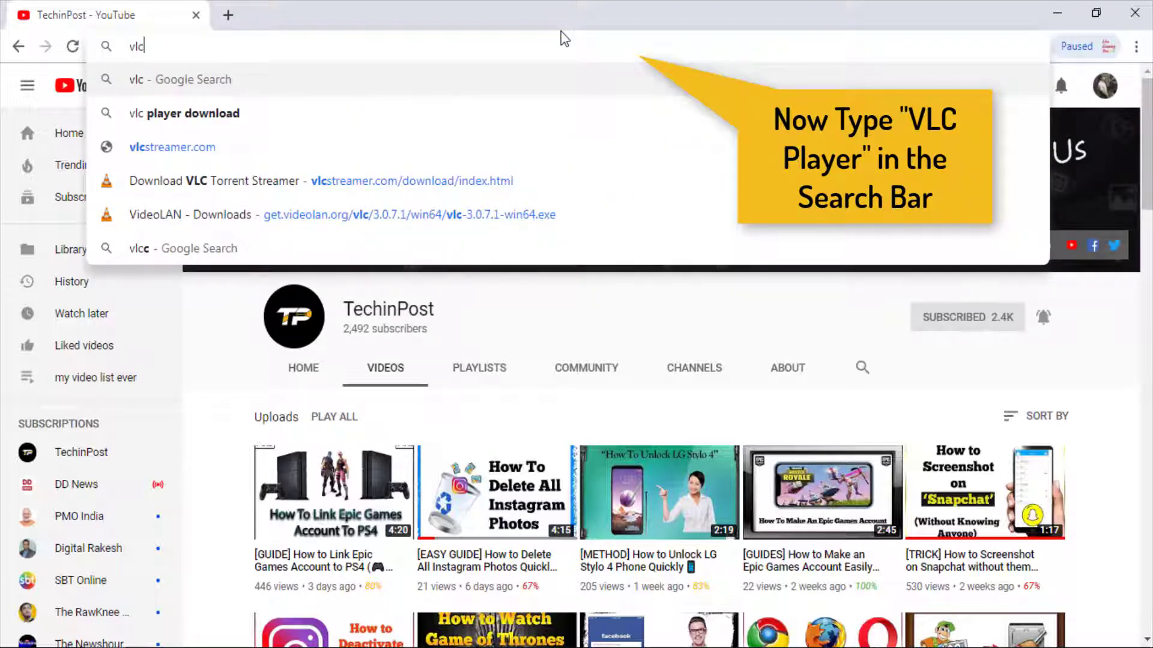
key(Down)
key(Return)
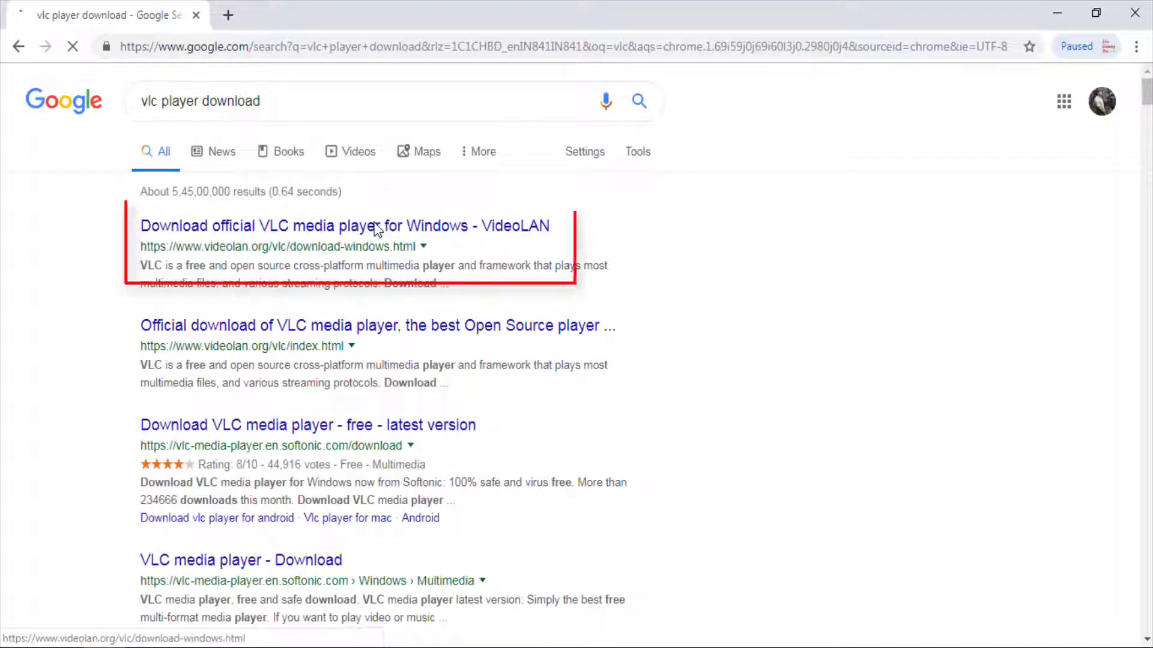
Open VideoLAN's official VLC for Windows page in a new tab and download the VLC installer.
right_click(437, 229)
click(441, 237)
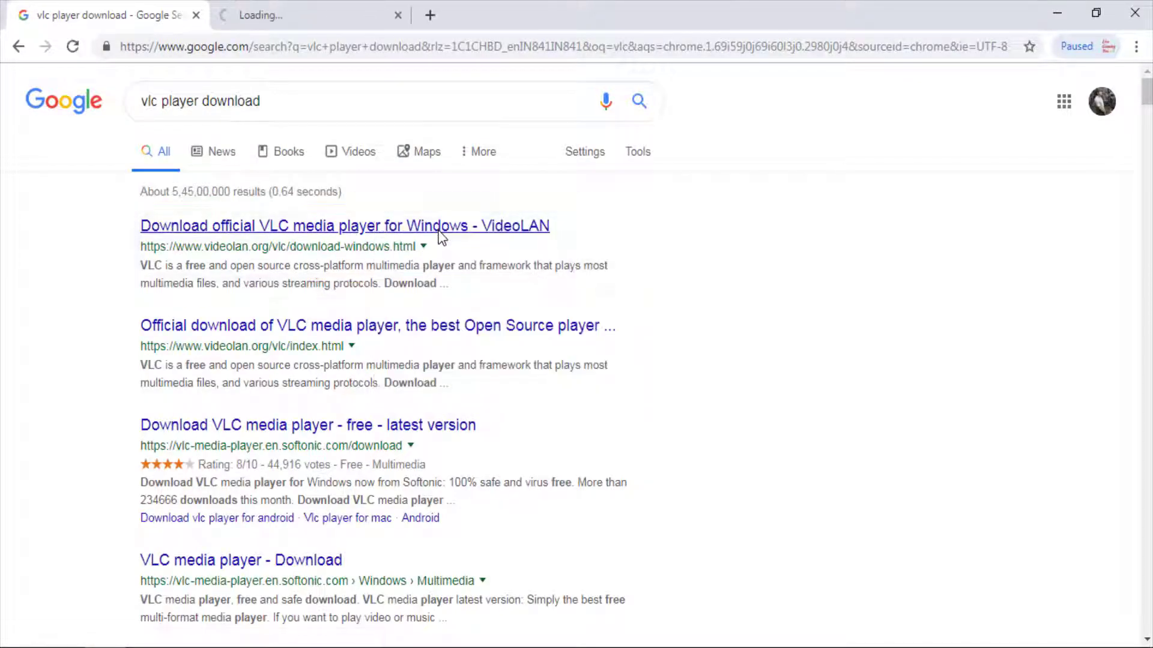
click(336, 9)
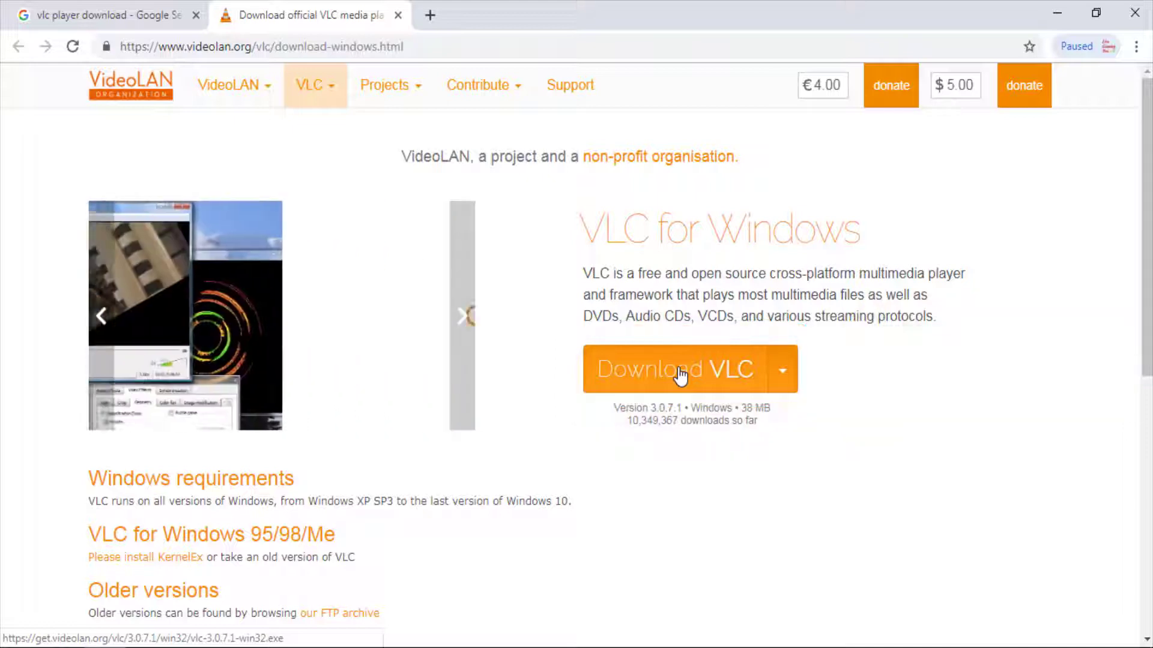
click(681, 376)
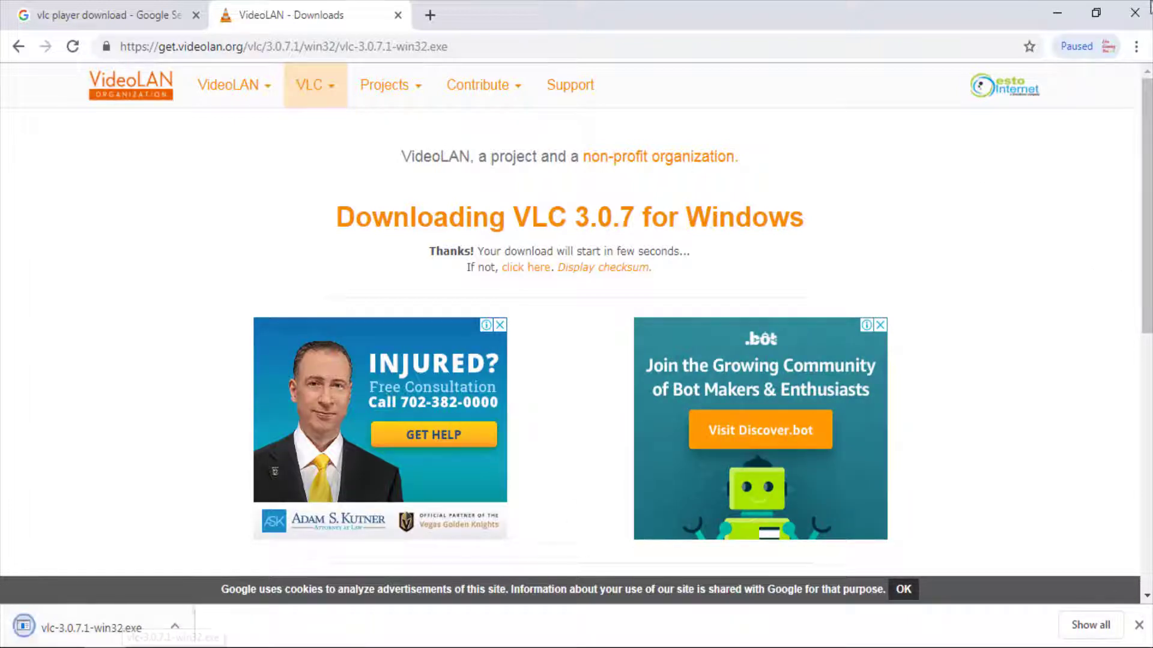
Install VLC media player from the desktop installer in English with the default components and folder, and run it on finish.
click(1067, 11)
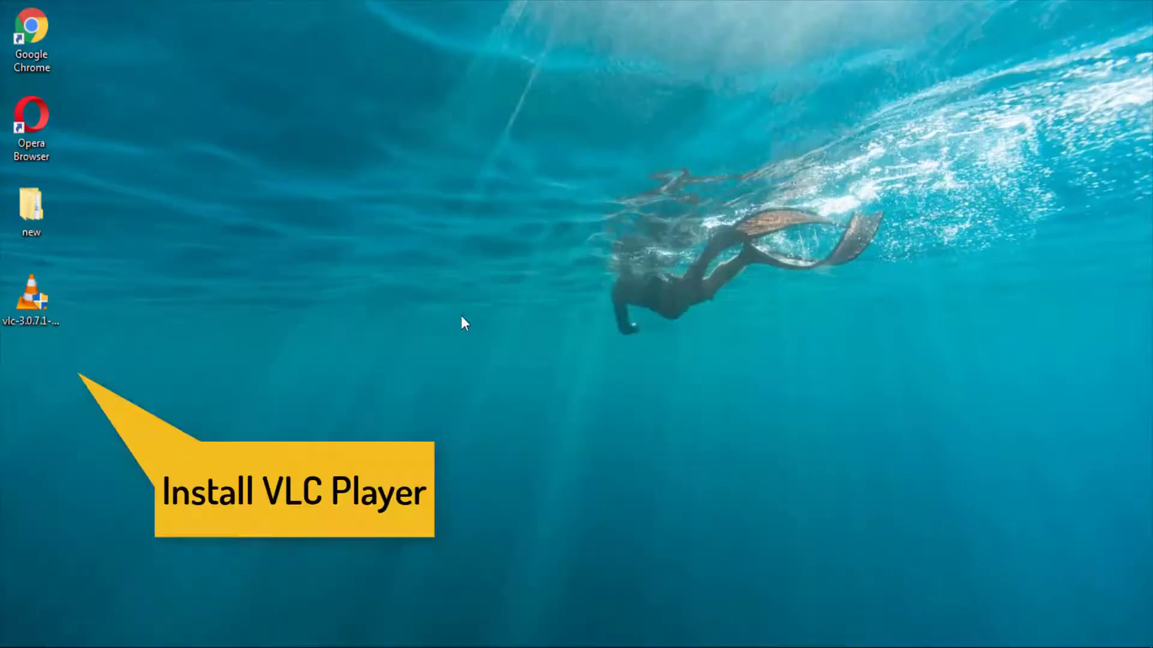
double_click(34, 301)
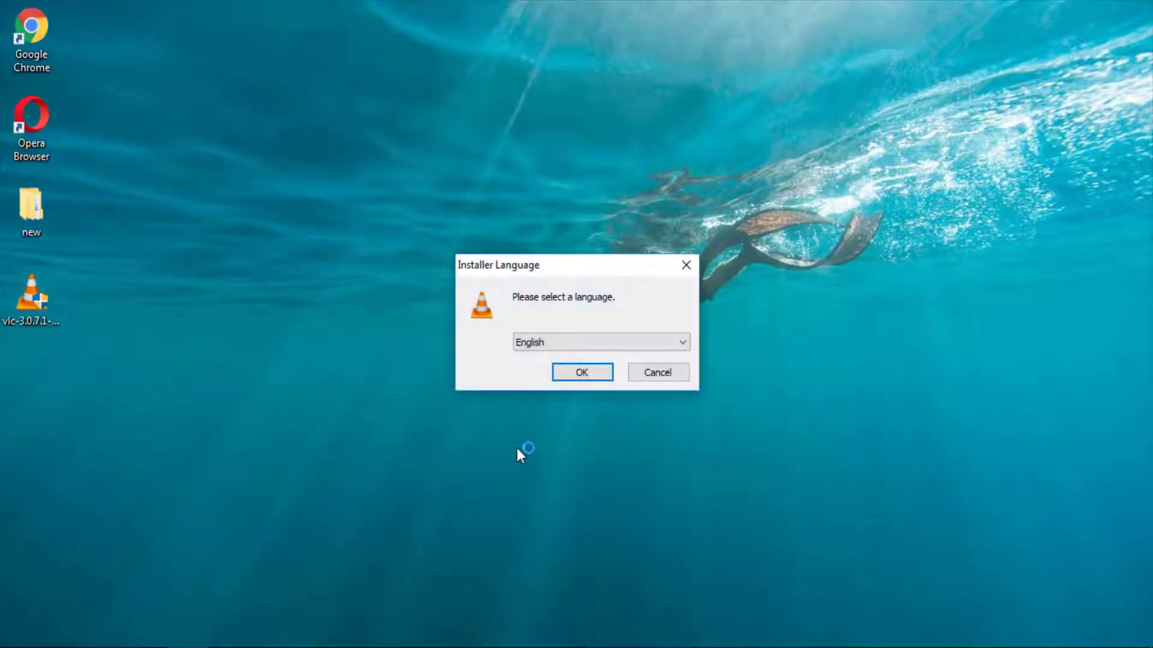
key(Return)
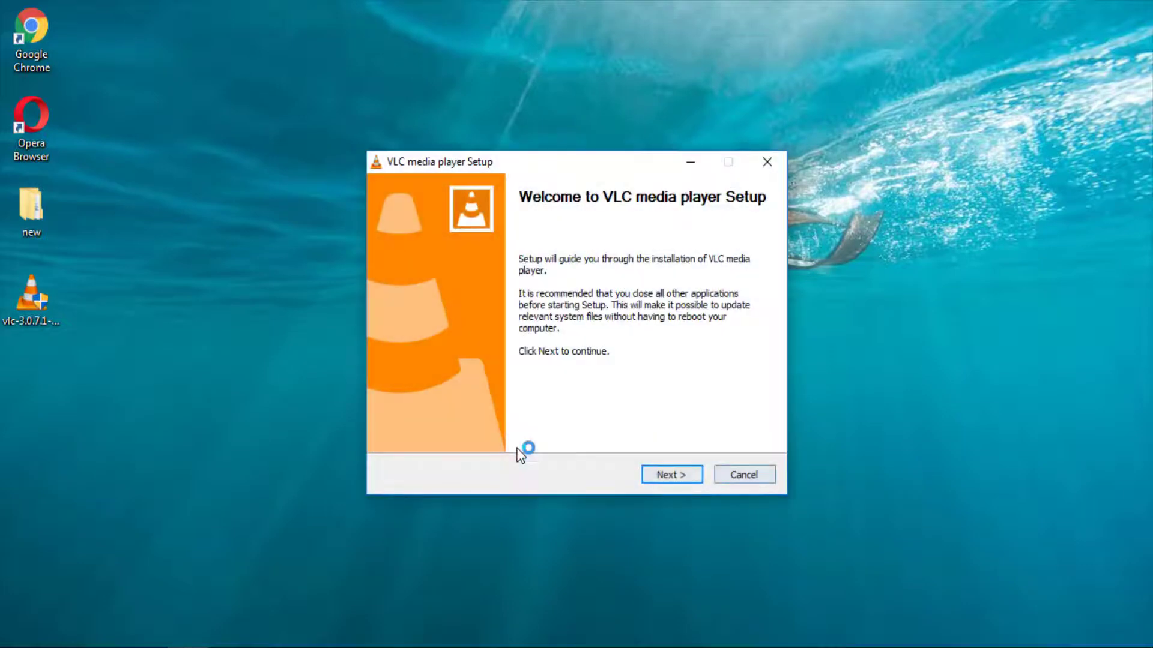
key(Return)
key(Return)
key(Return)
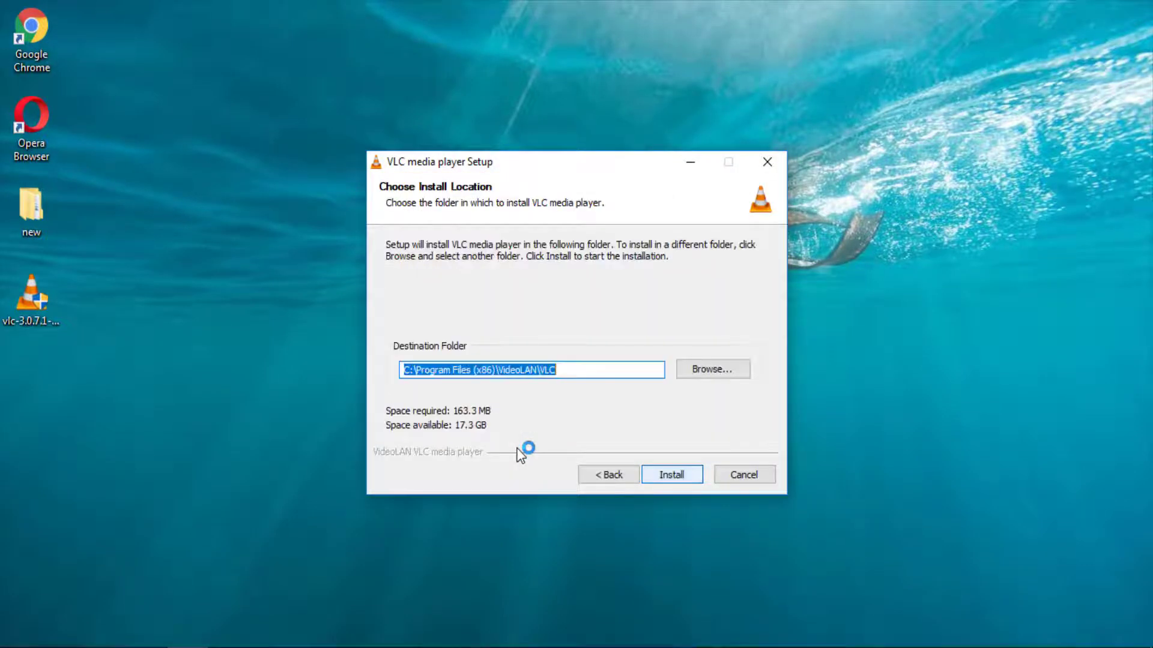
key(Return)
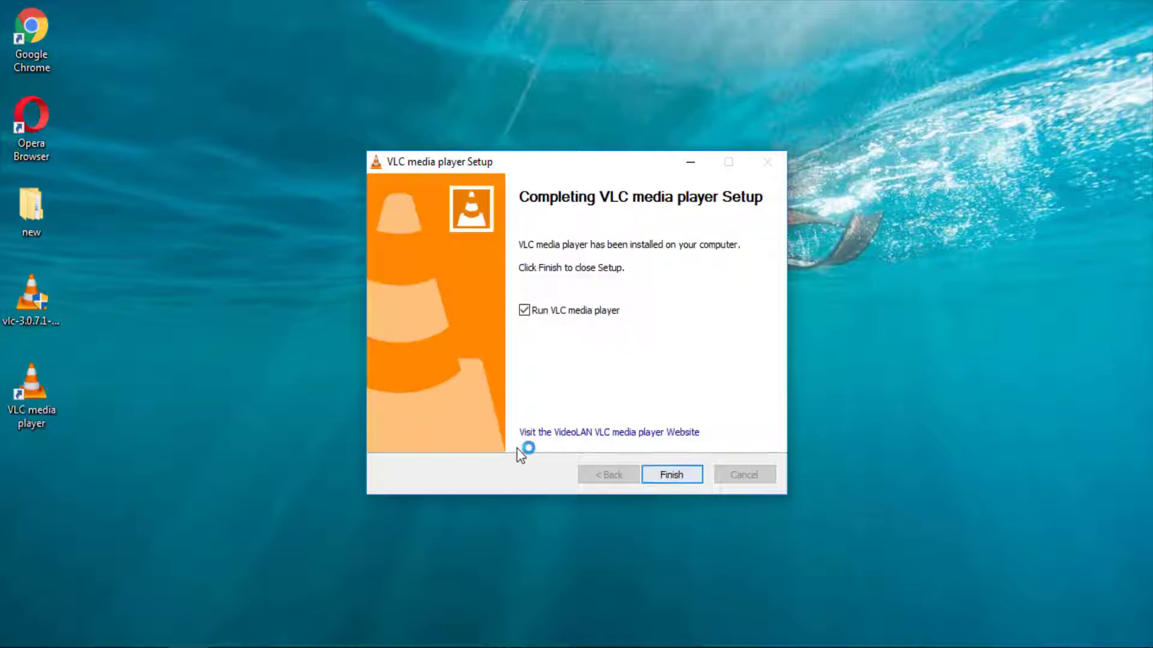
key(Return)
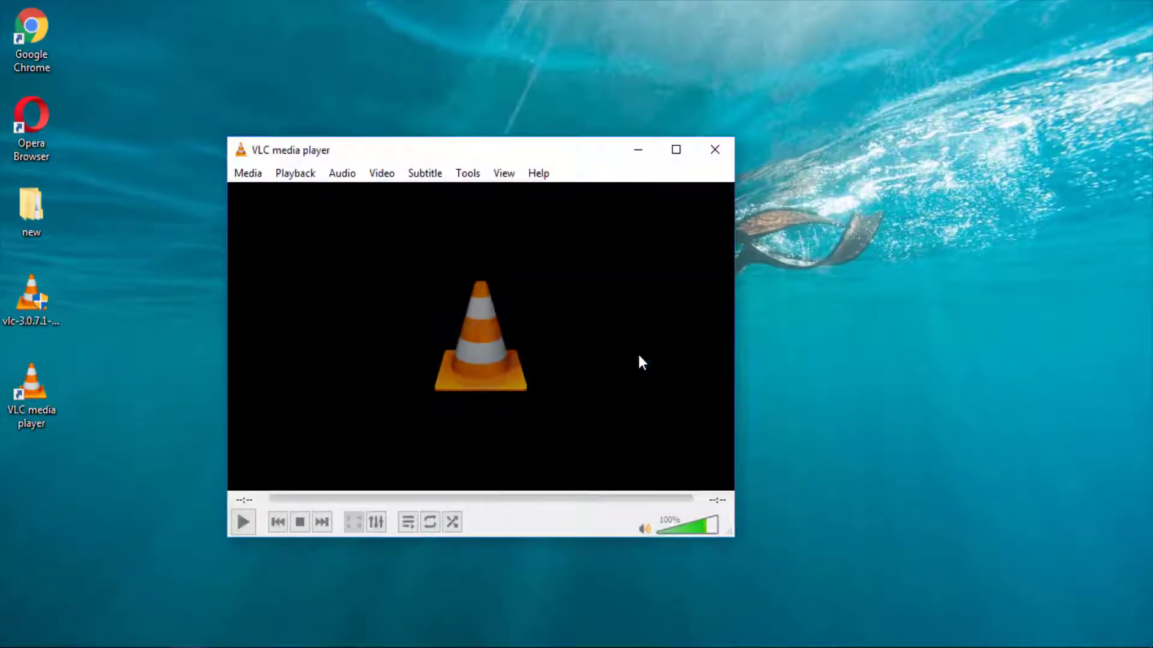
Set up a capture device in Desktop mode at 30 f/s and choose to convert the capture.
drag(571, 154, 587, 133)
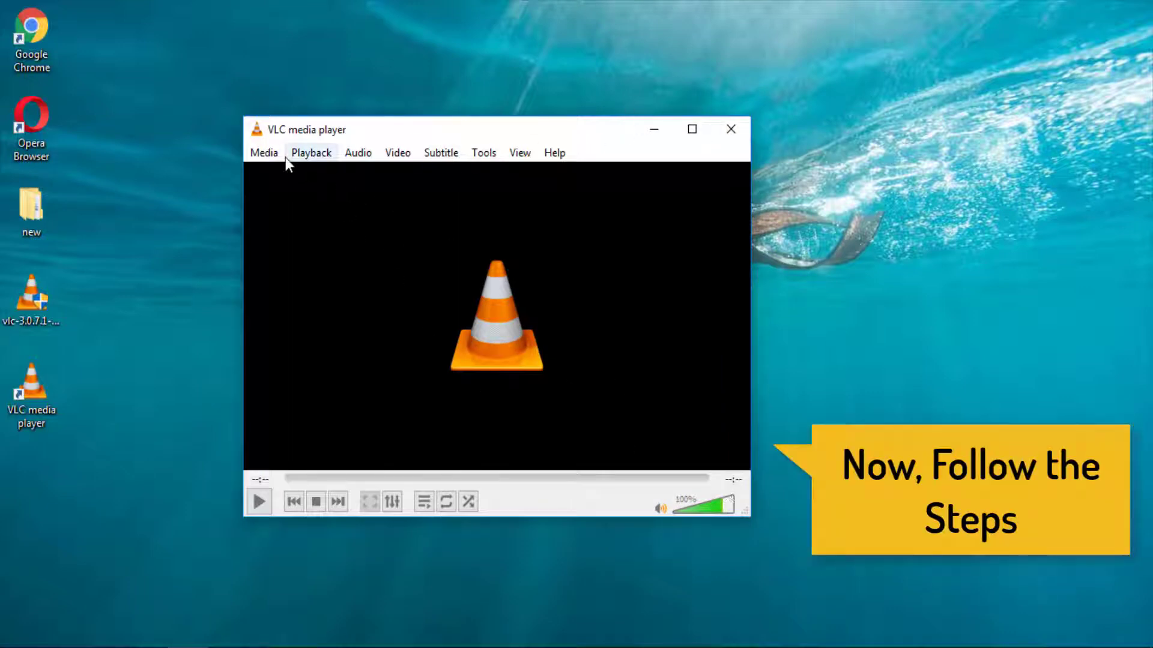
click(267, 151)
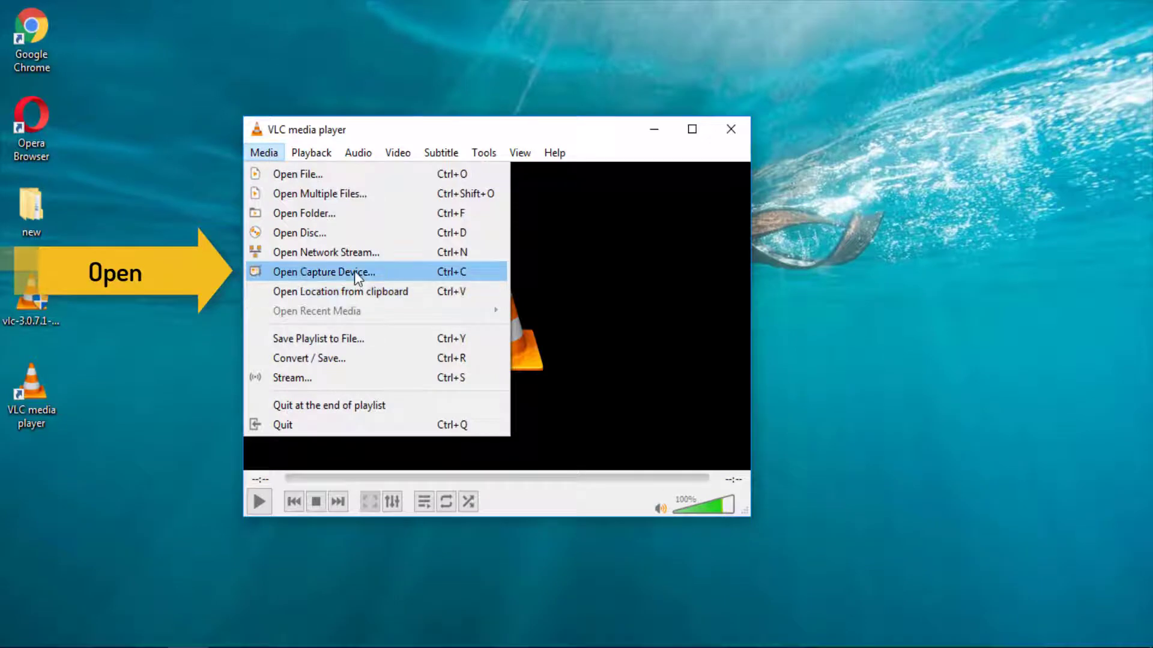
click(354, 271)
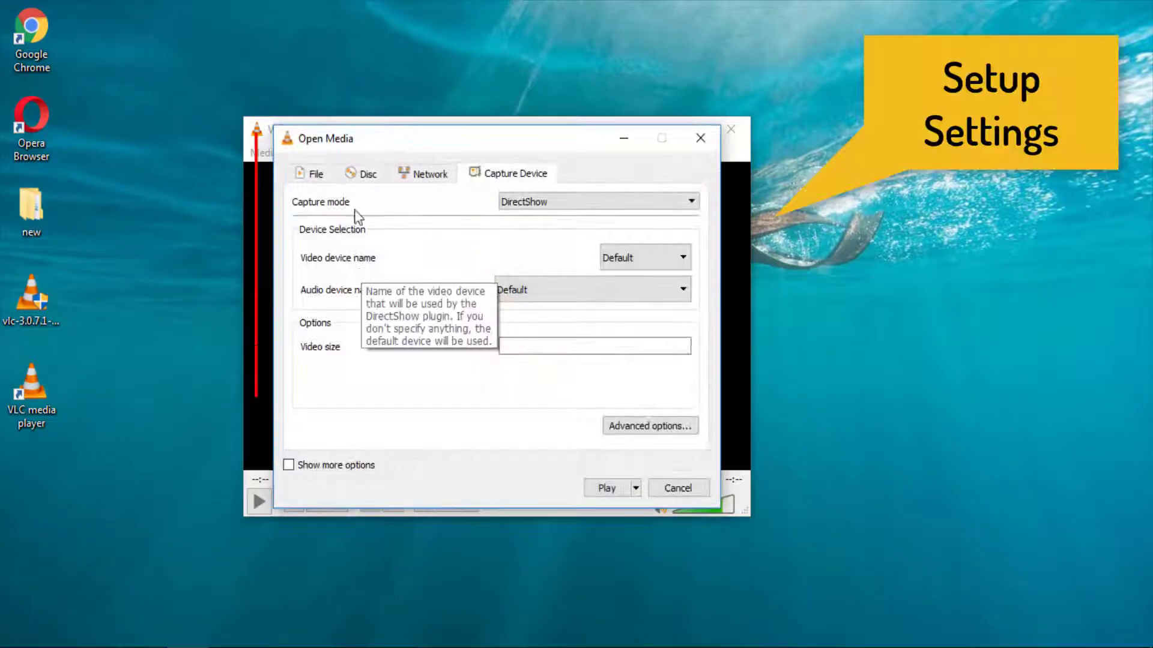
click(600, 201)
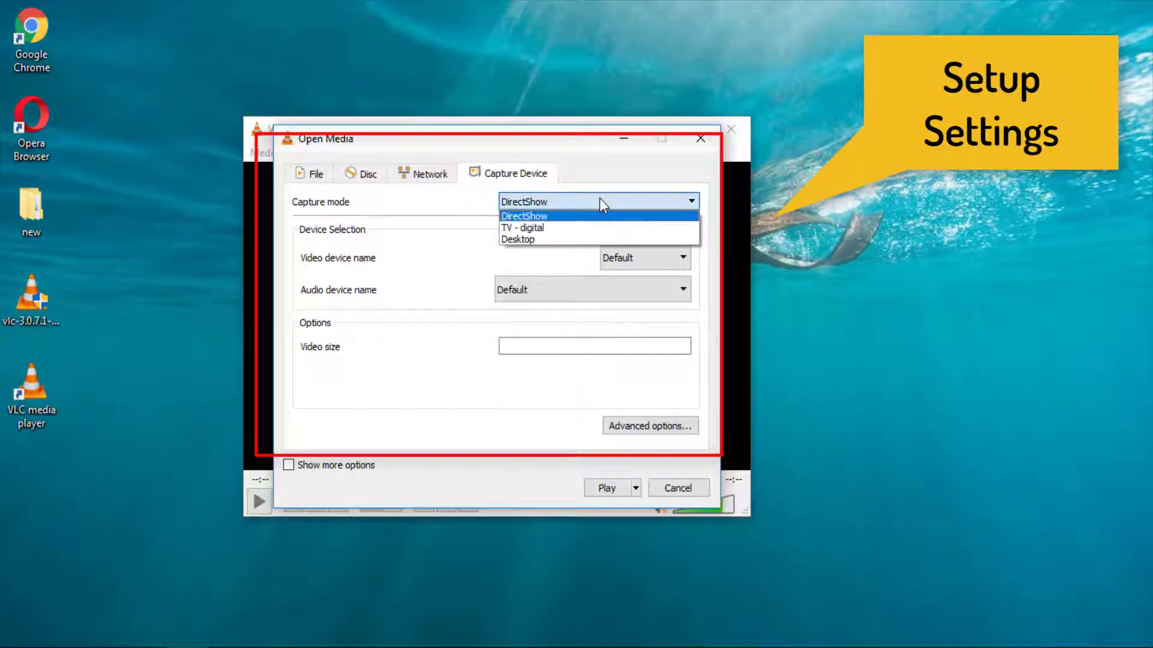
click(591, 239)
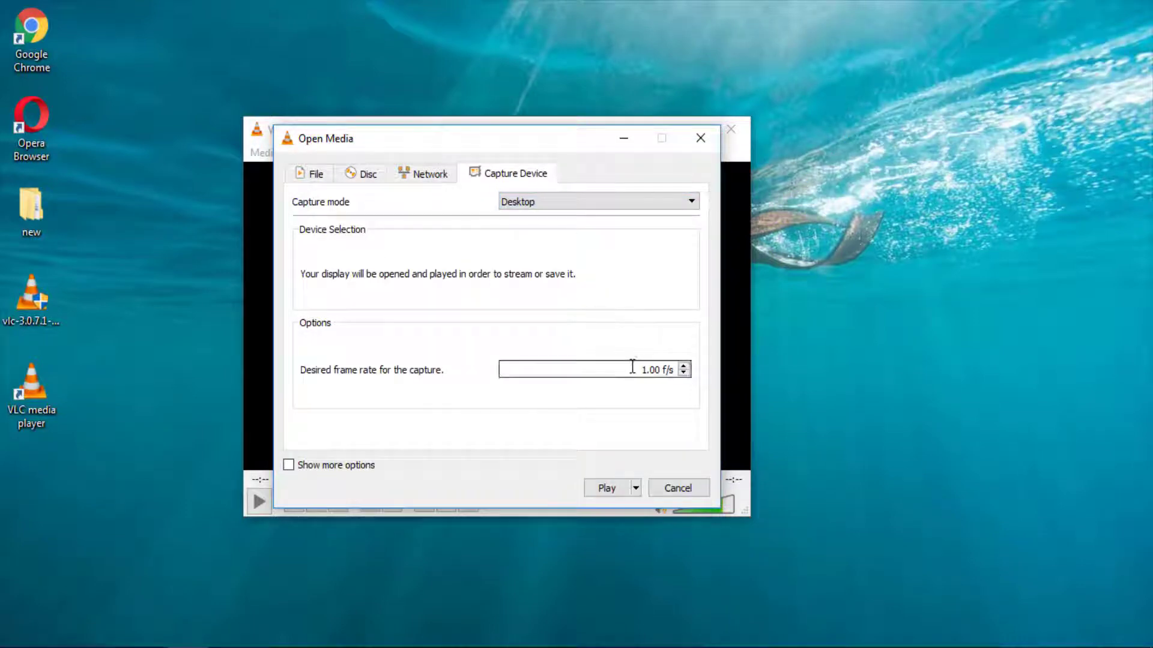
text(30)
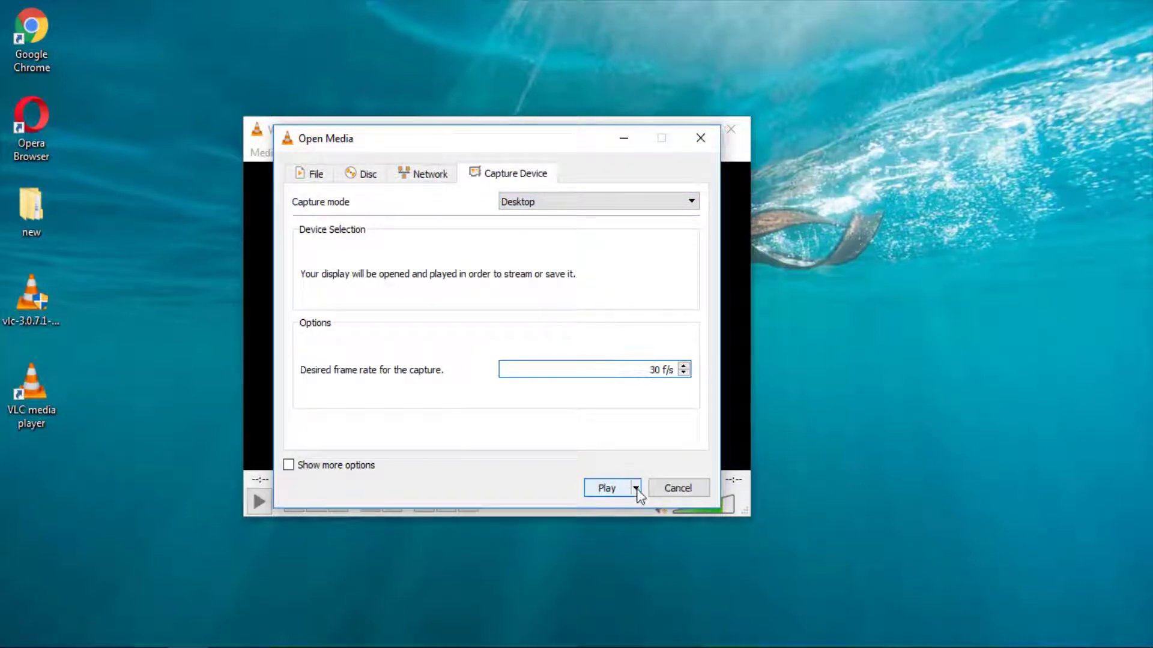
click(636, 488)
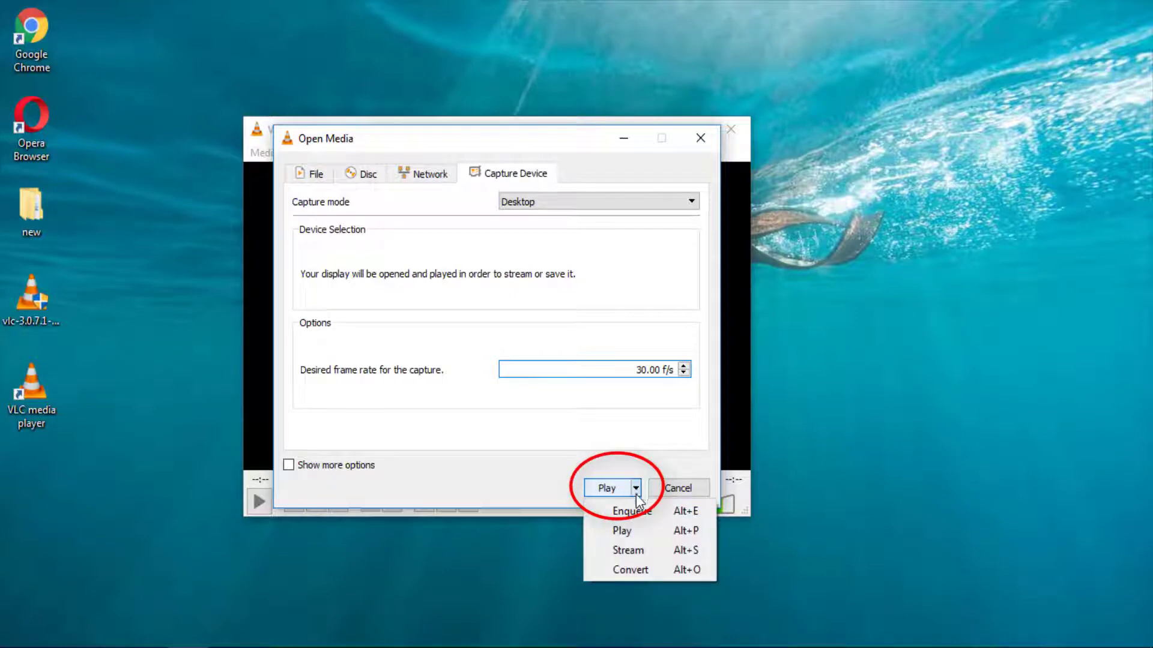
click(630, 570)
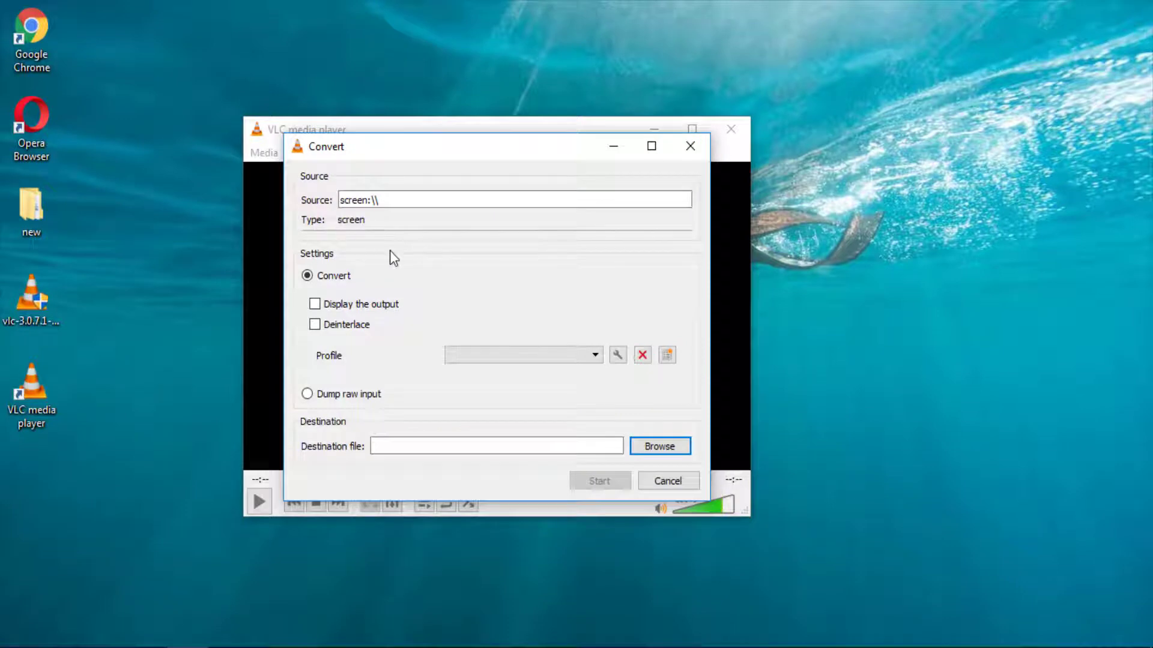
Start a new conversion profile with MP4/MOV encapsulation and video enabled with the H-264 codec.
click(667, 354)
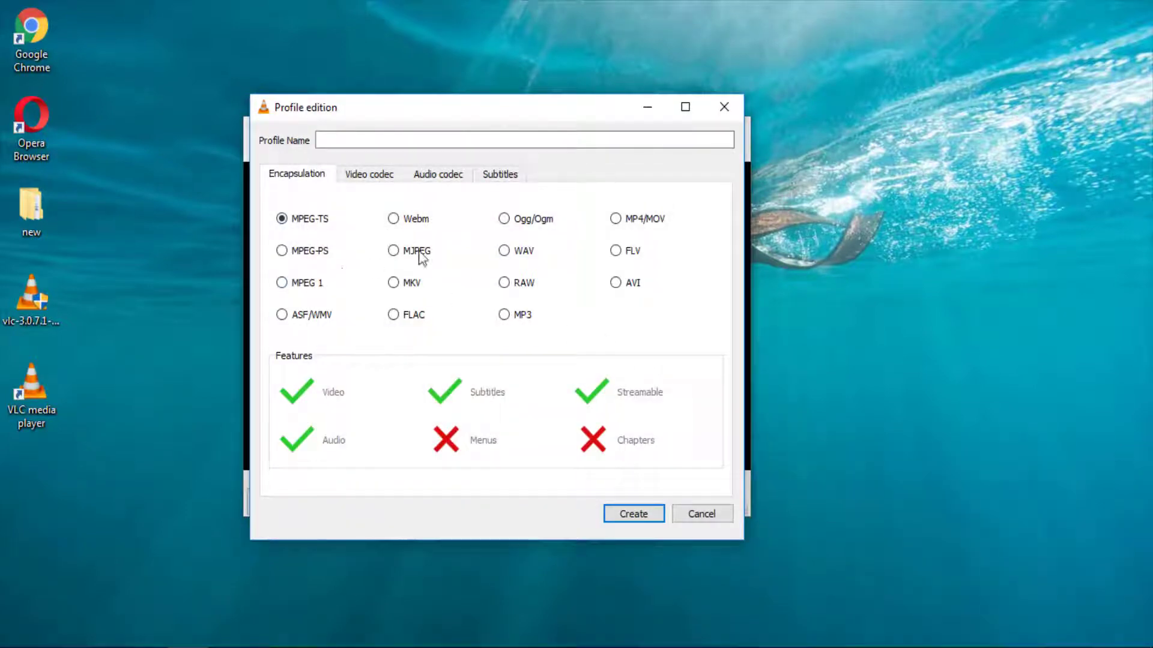
click(616, 219)
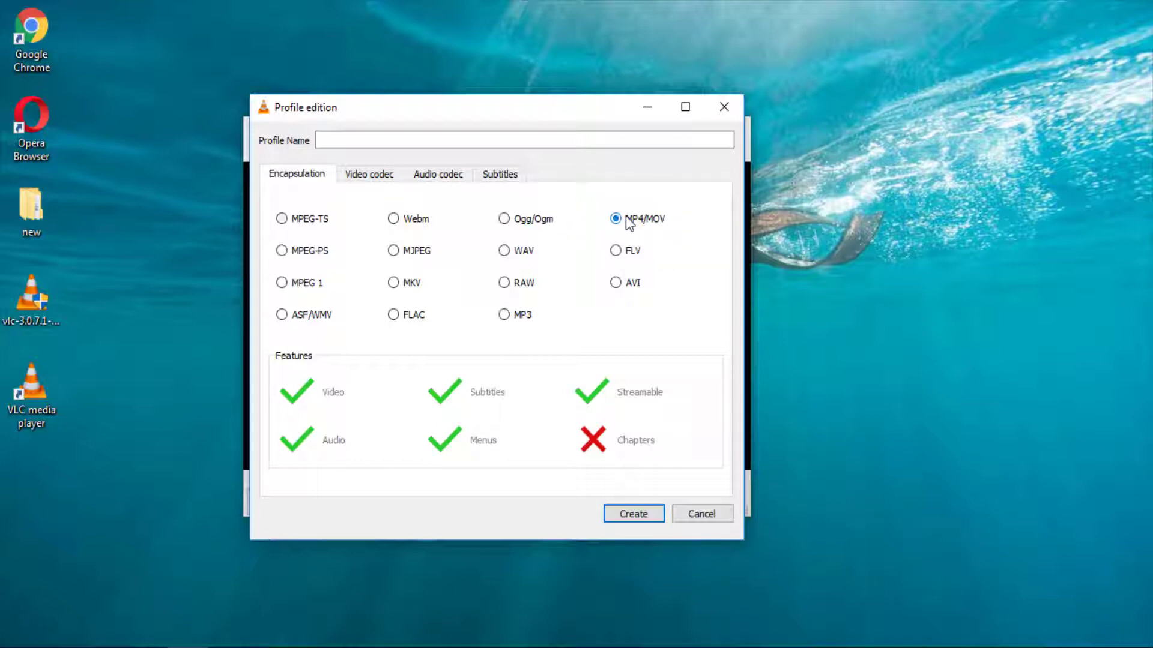
click(378, 178)
click(287, 198)
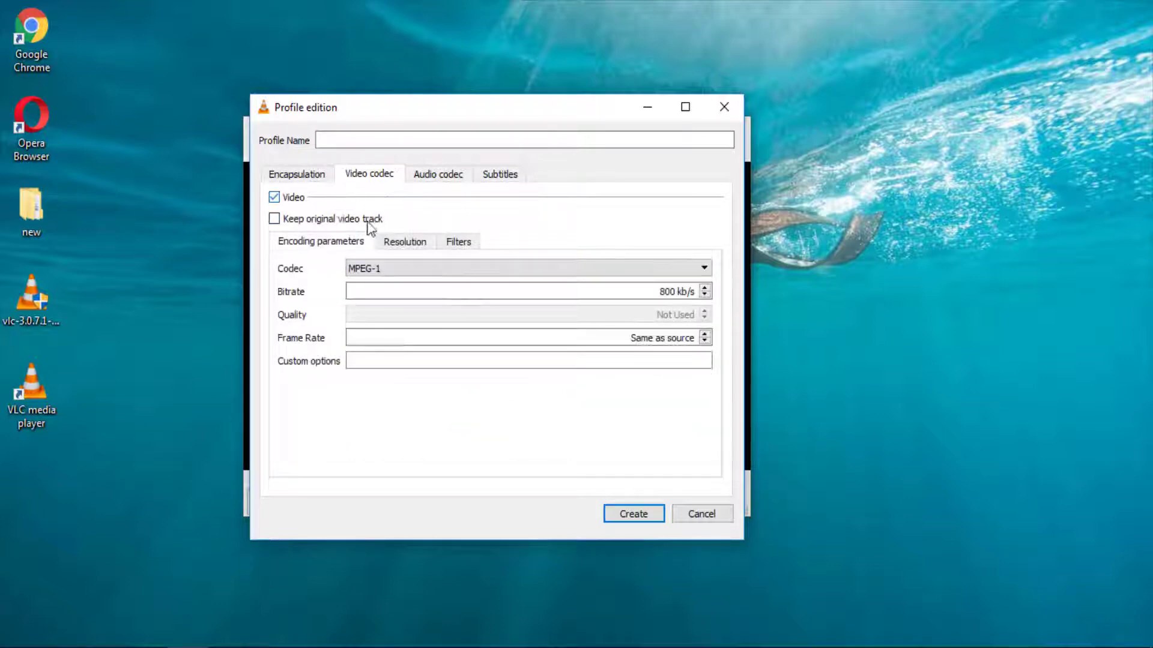
click(623, 270)
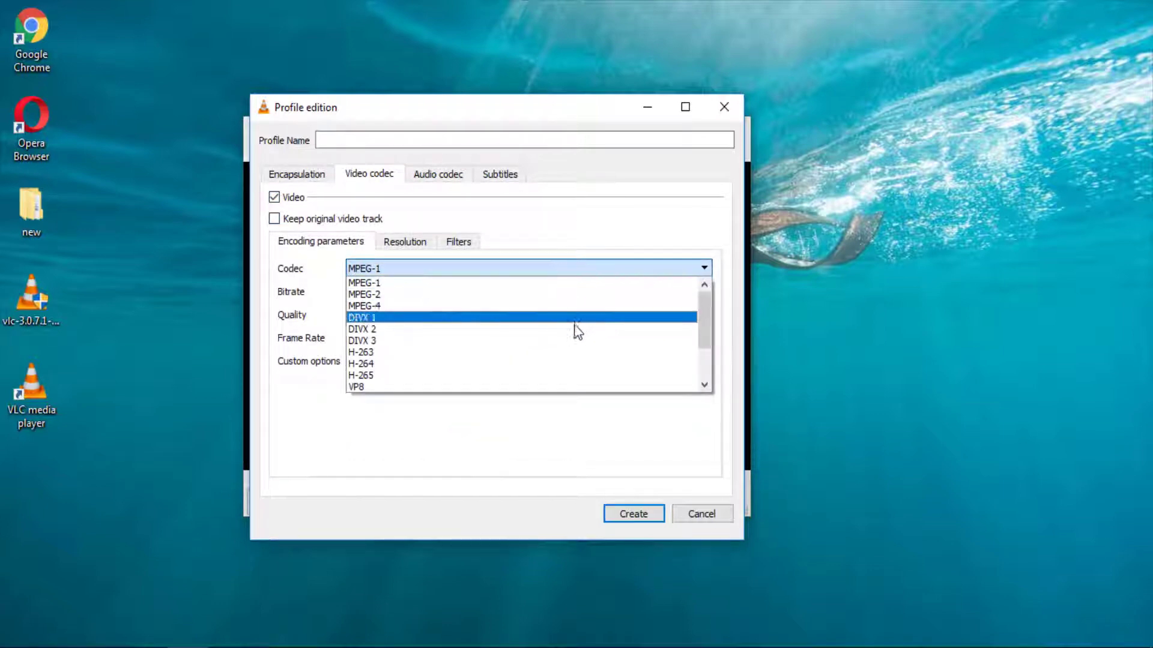
click(549, 363)
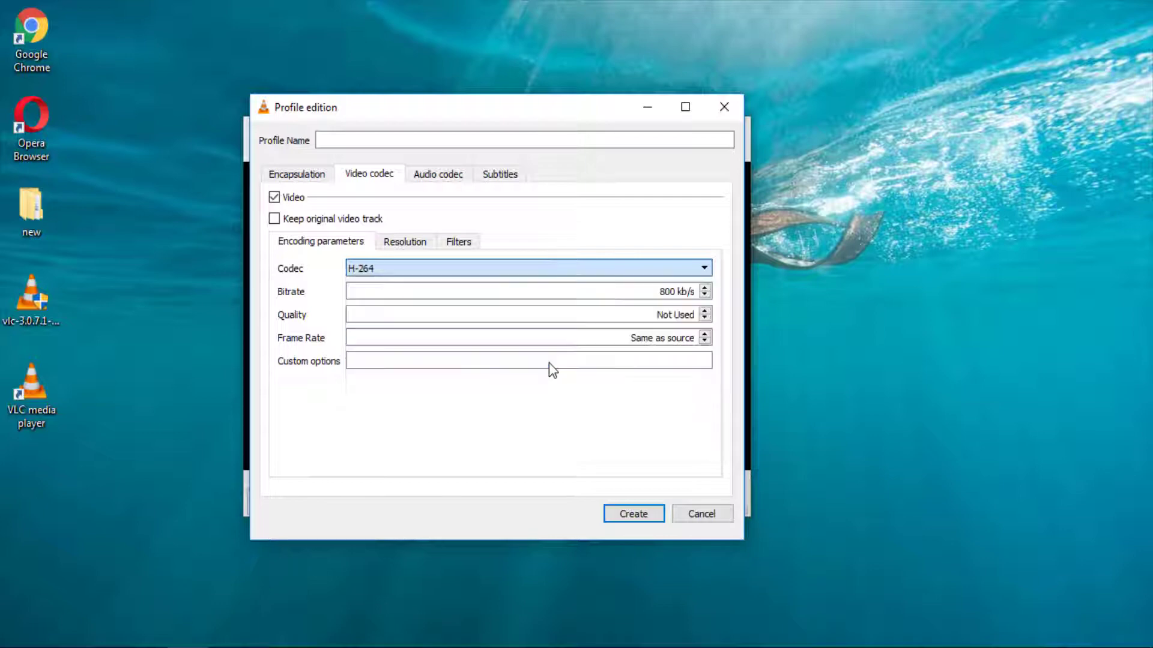
Name the conversion profile "test video file" and create it.
click(628, 520)
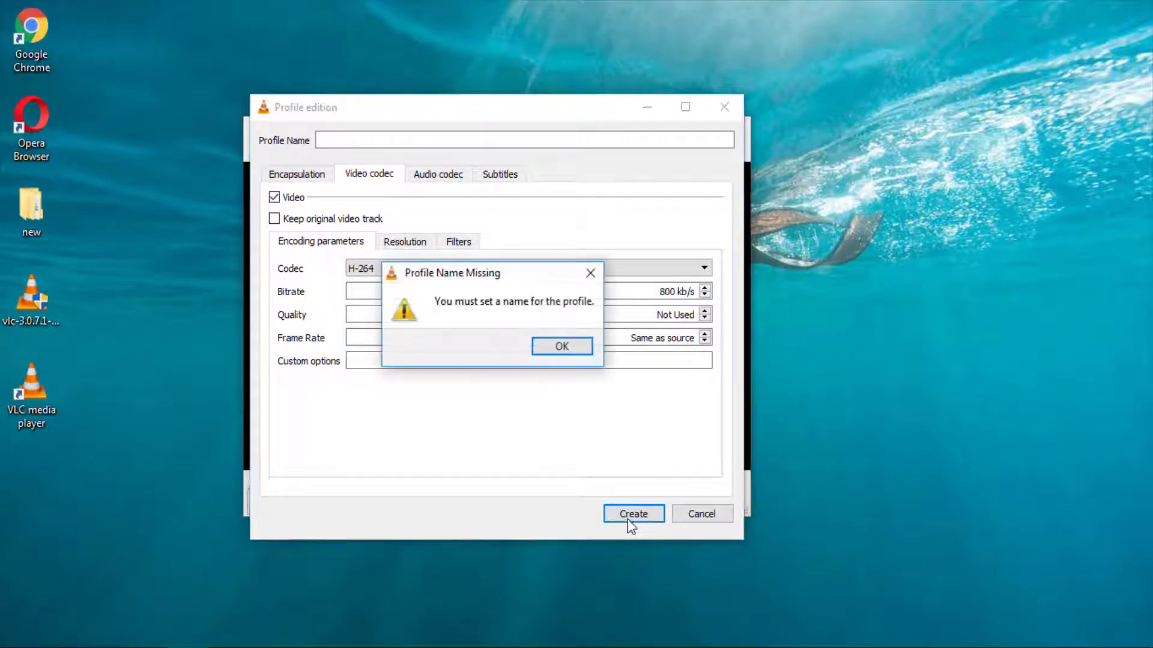
click(560, 345)
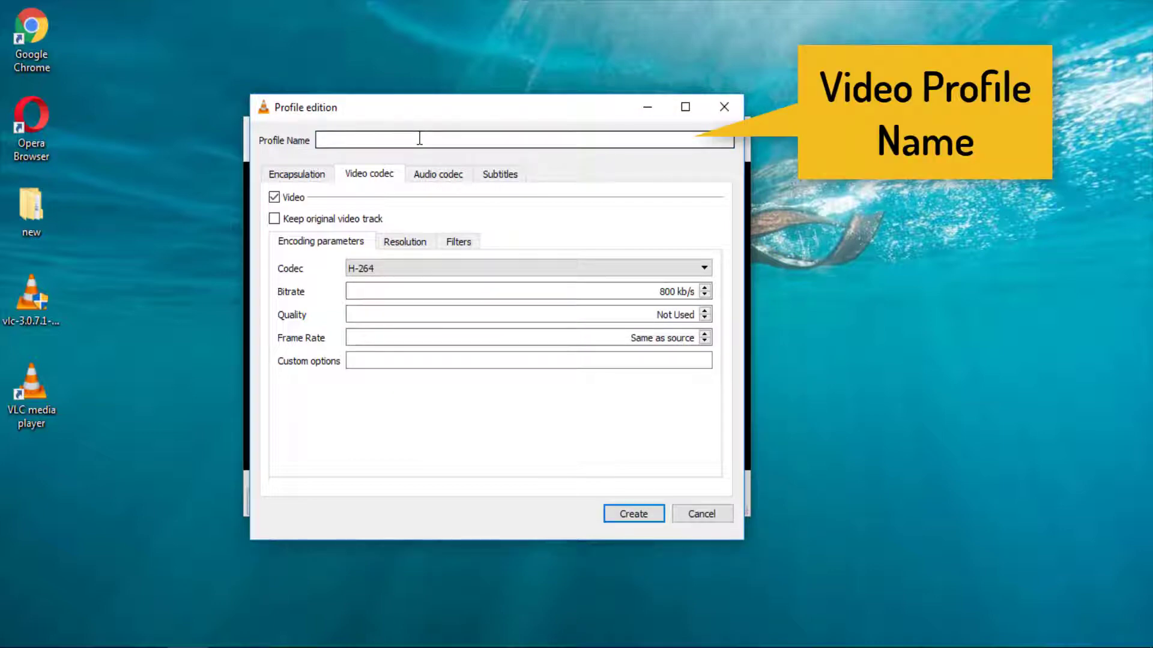
text(test video file)
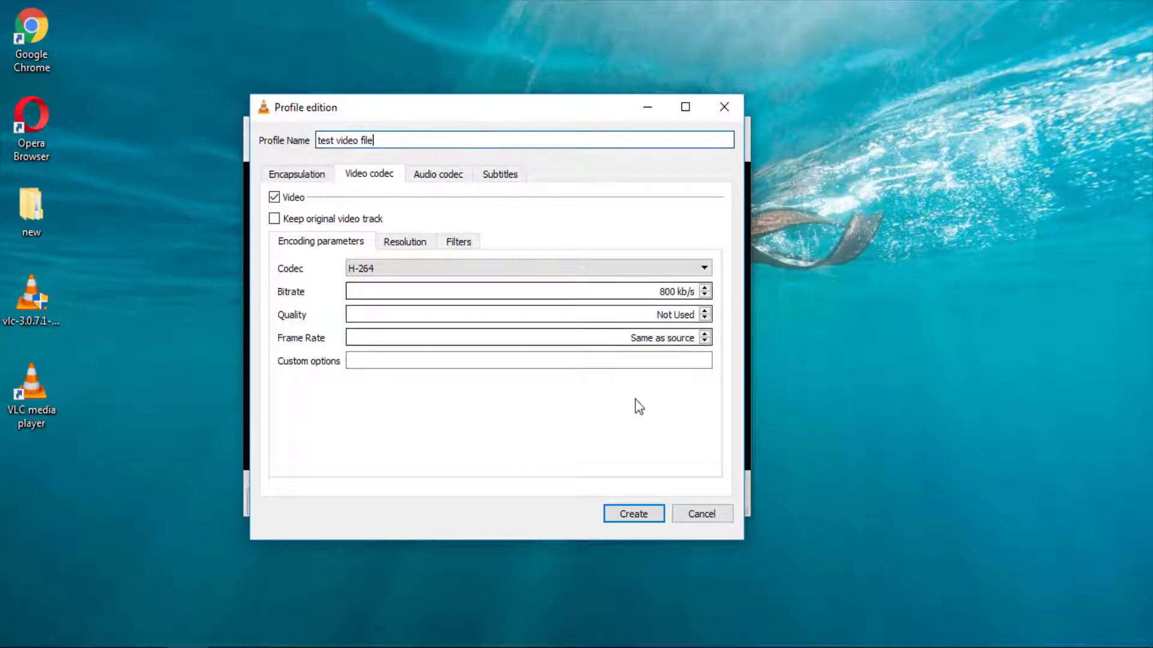
click(632, 516)
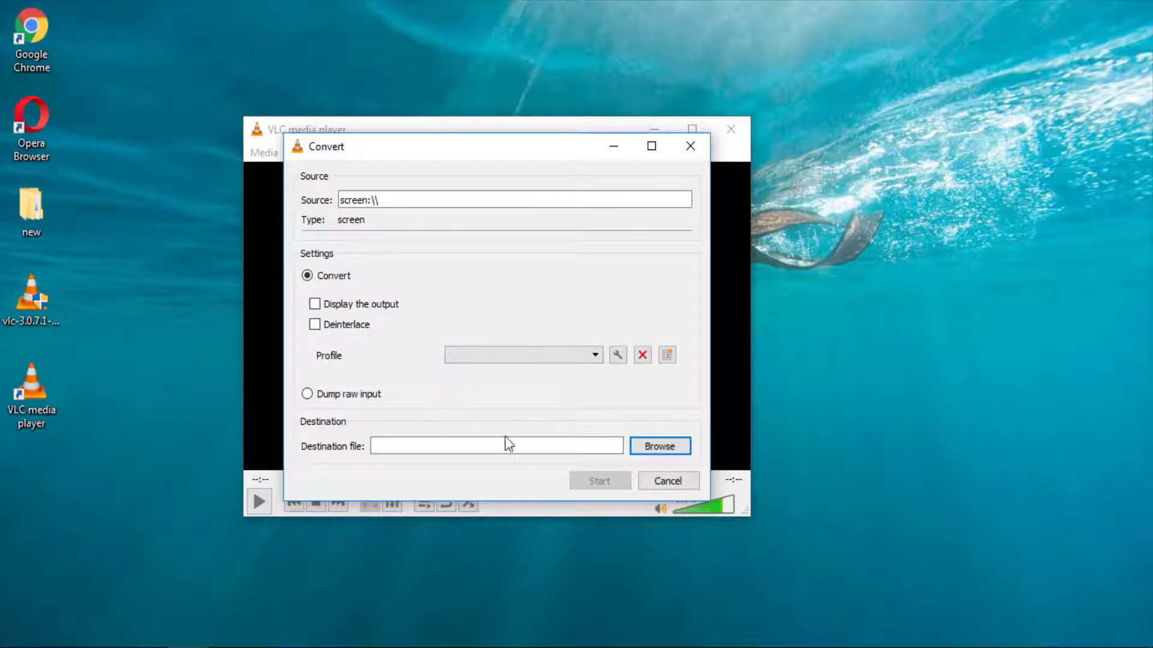
Set the conversion's destination to an MP4 file named "video 1" on the Desktop and start recording the screen.
click(652, 447)
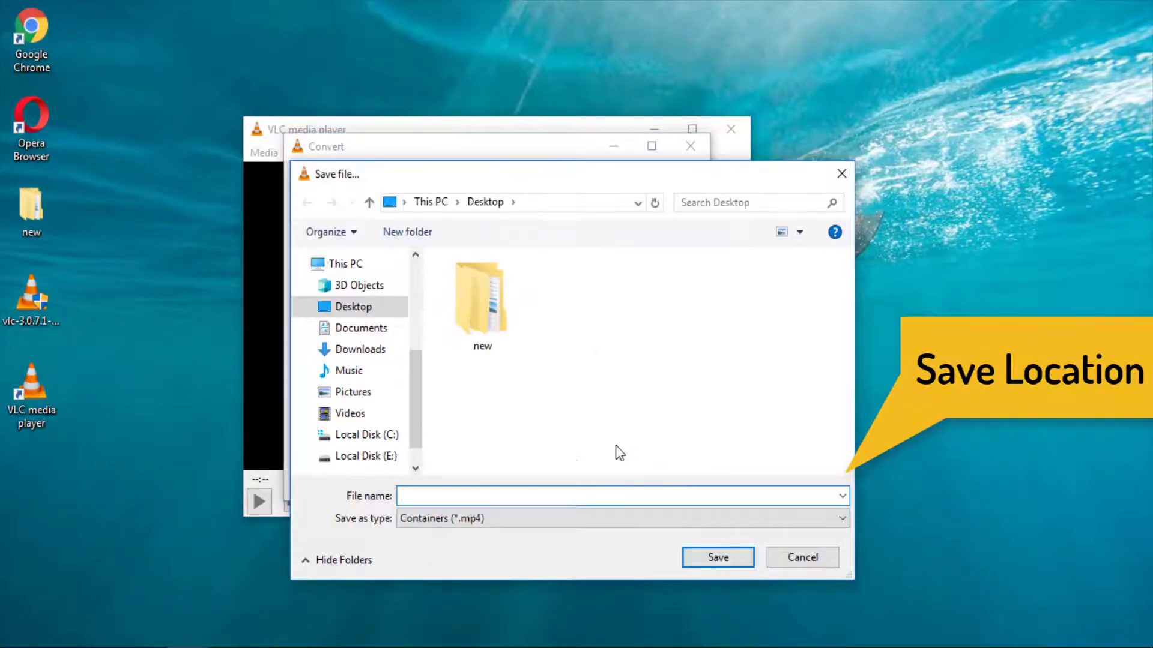
click(360, 309)
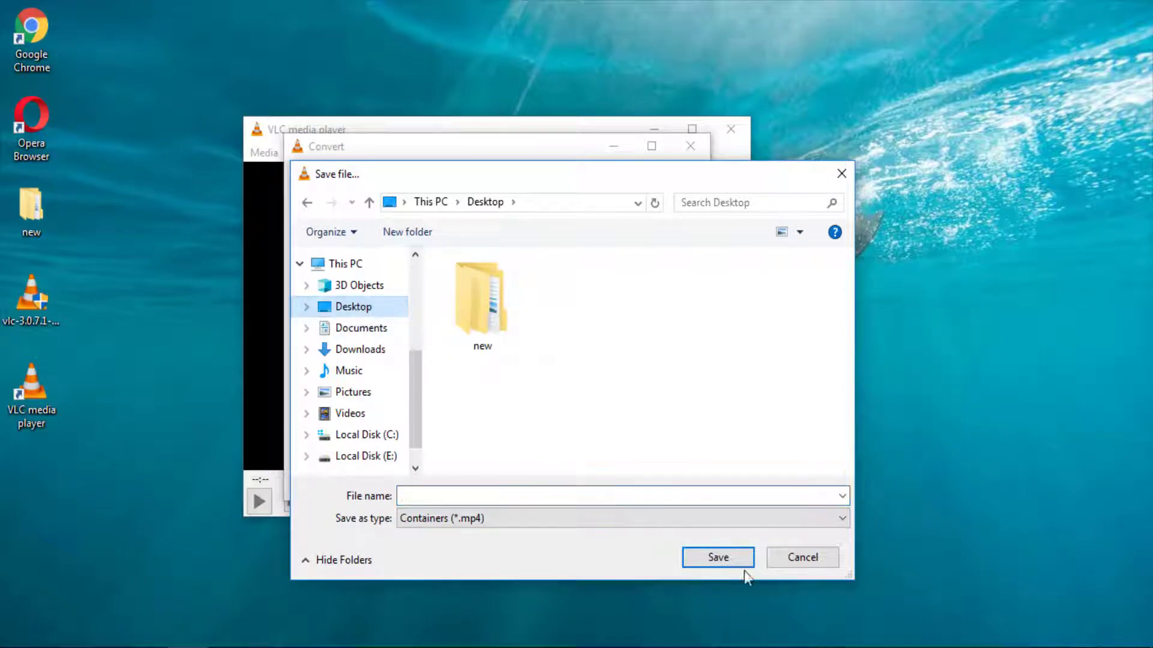
click(700, 497)
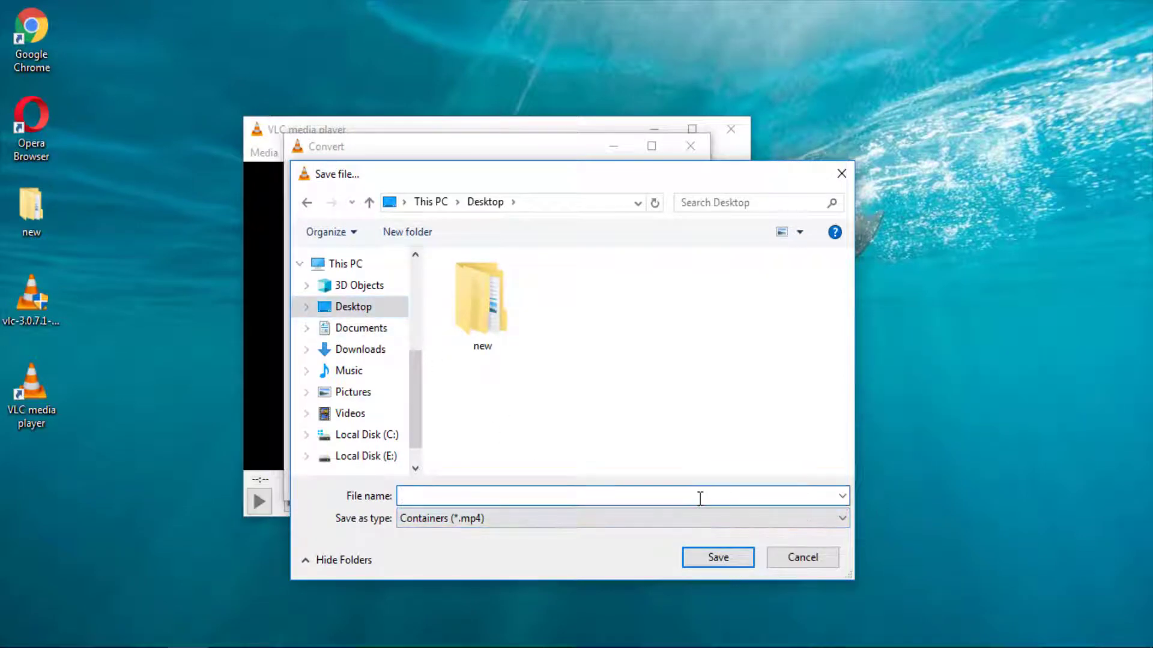
text(video 1)
click(718, 555)
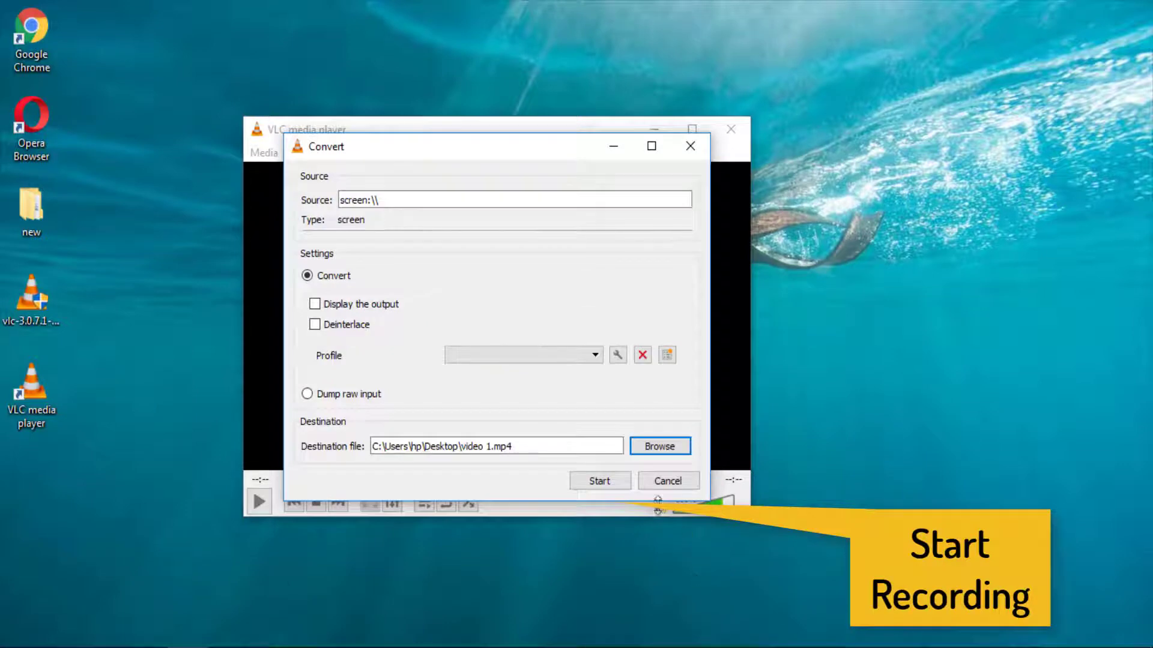
click(598, 486)
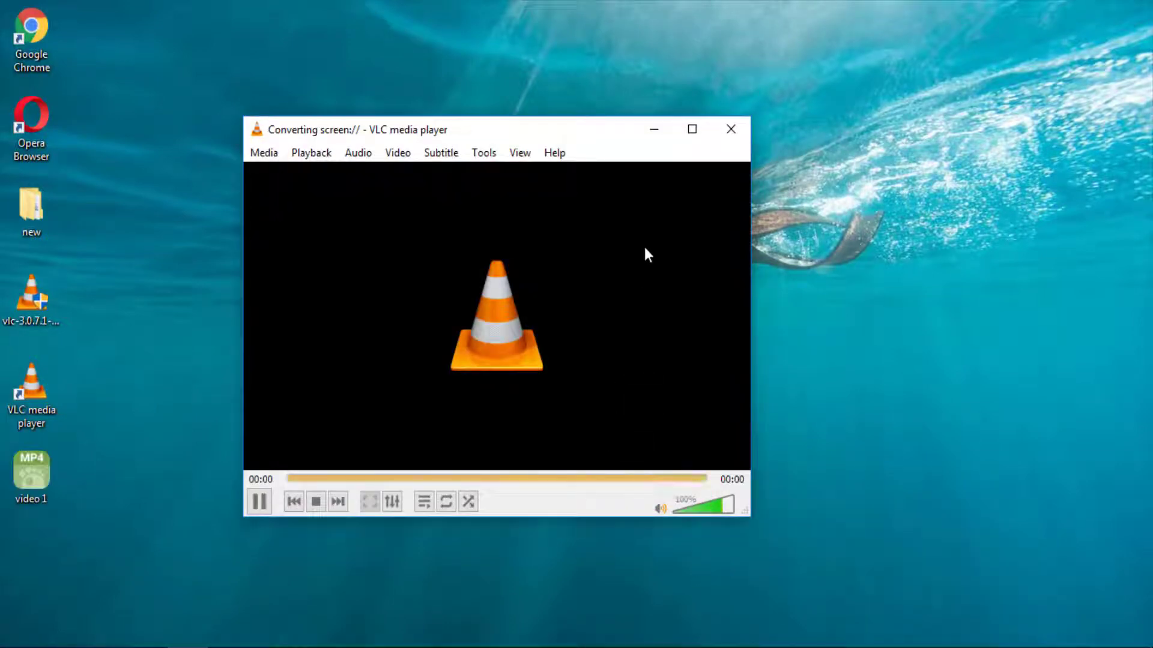
Minimize the player, look through the Start menu's app list, and briefly open and close Windows Settings while recording.
click(650, 130)
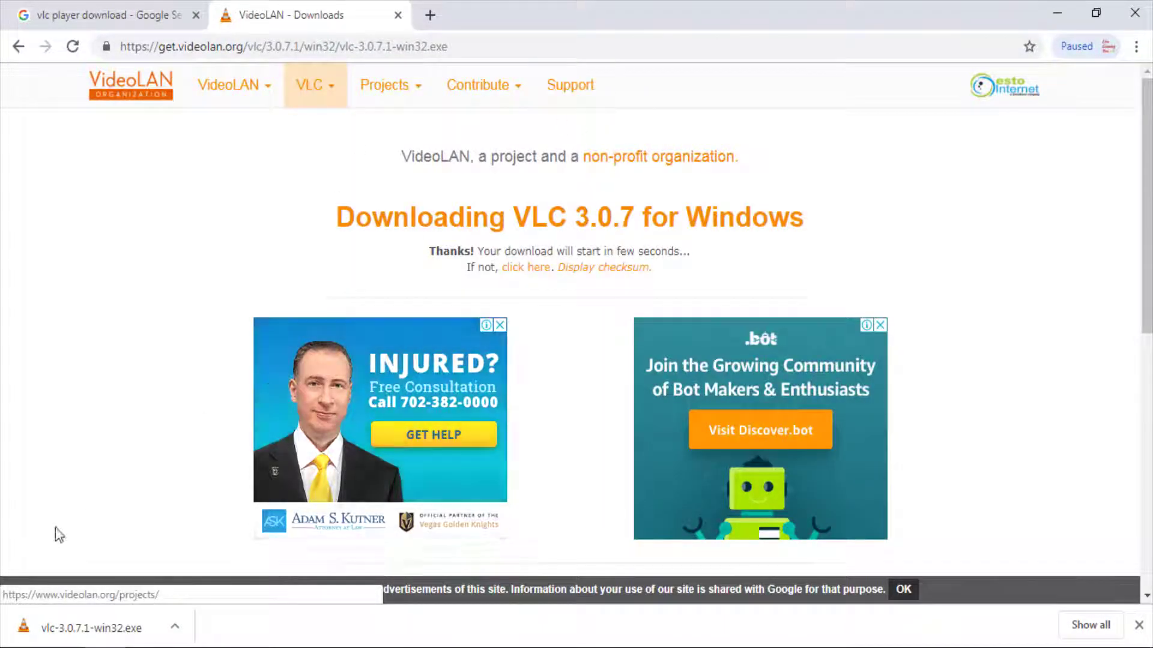
key(super)
scroll(300, 404, down, 3)
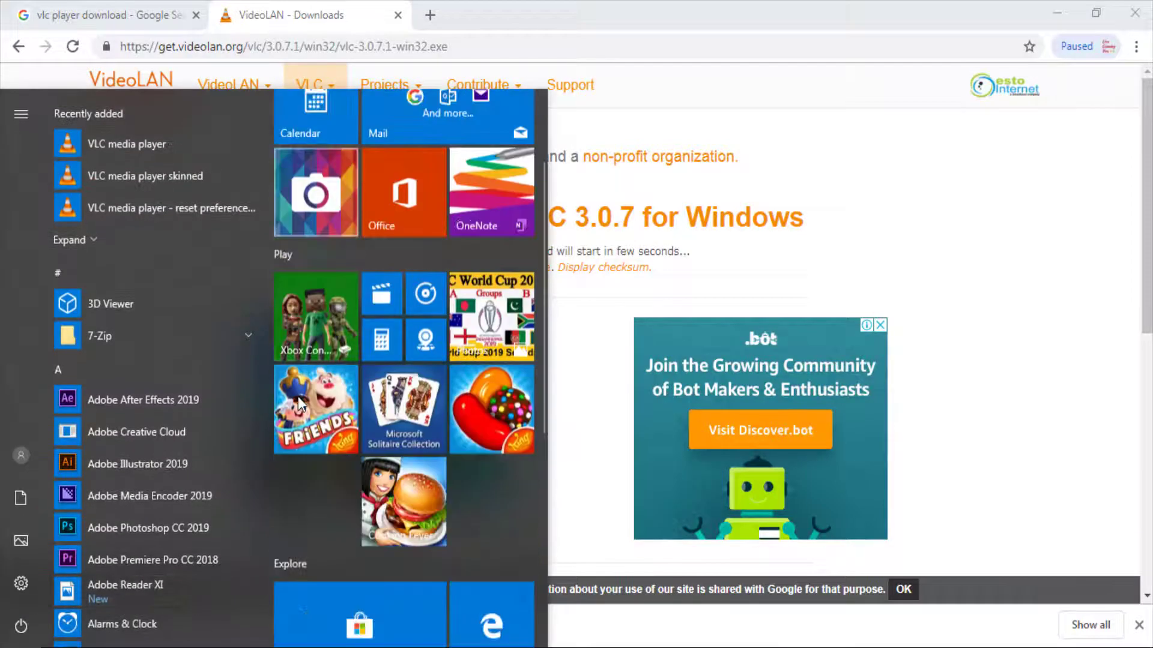
scroll(298, 404, down, 5)
scroll(114, 430, down, 15)
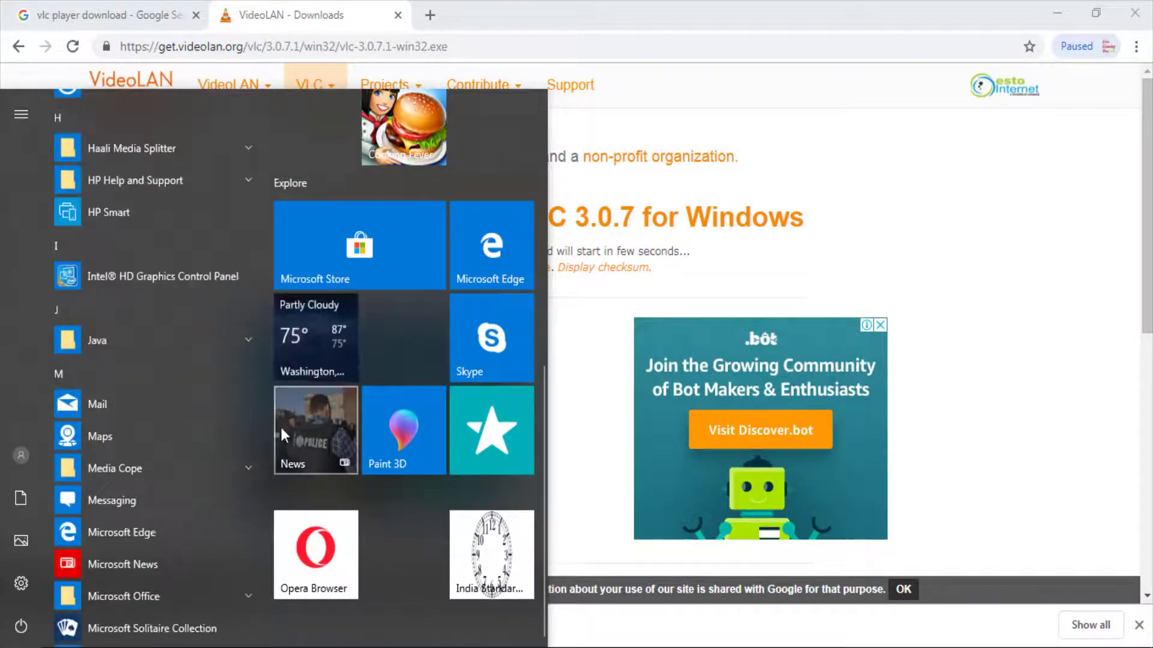
scroll(144, 462, down, 15)
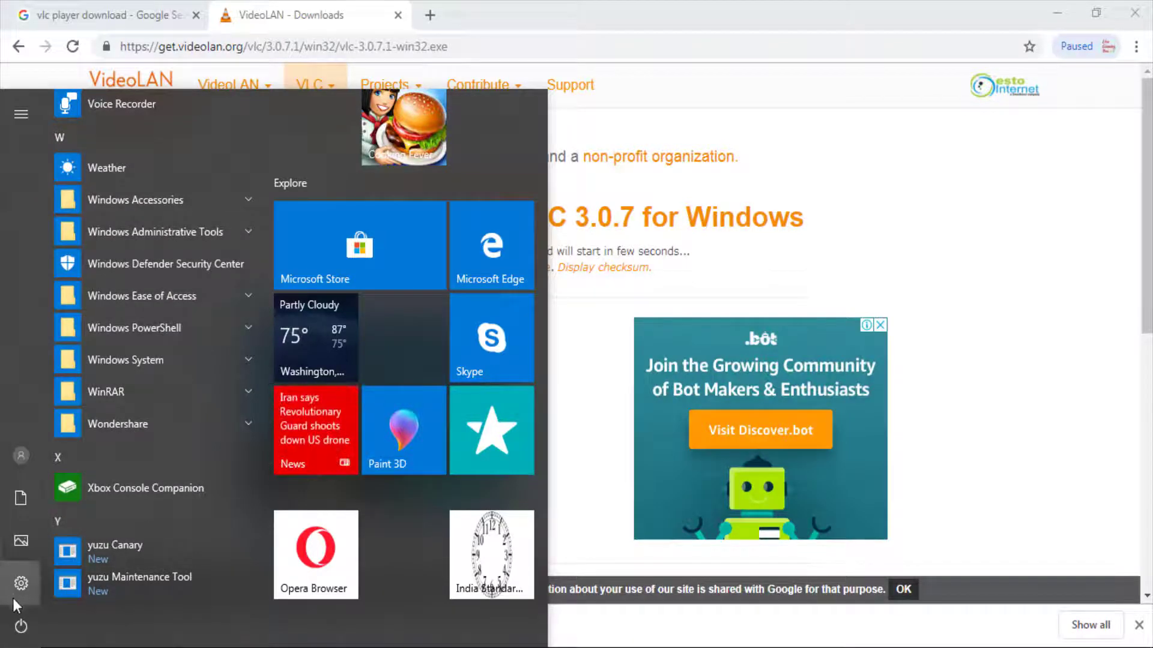
click(21, 583)
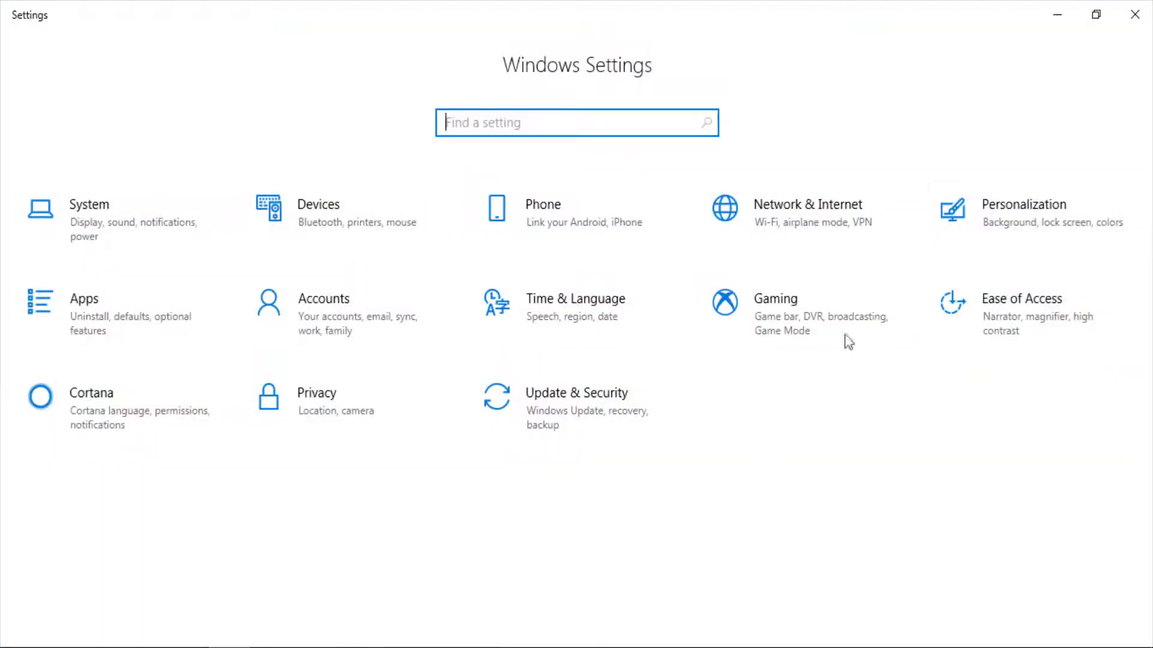
click(1135, 15)
Look over the desktop, the "vlc player download" search results and the VideoLAN download page in Chrome, and minimize the browser.
key(super+d)
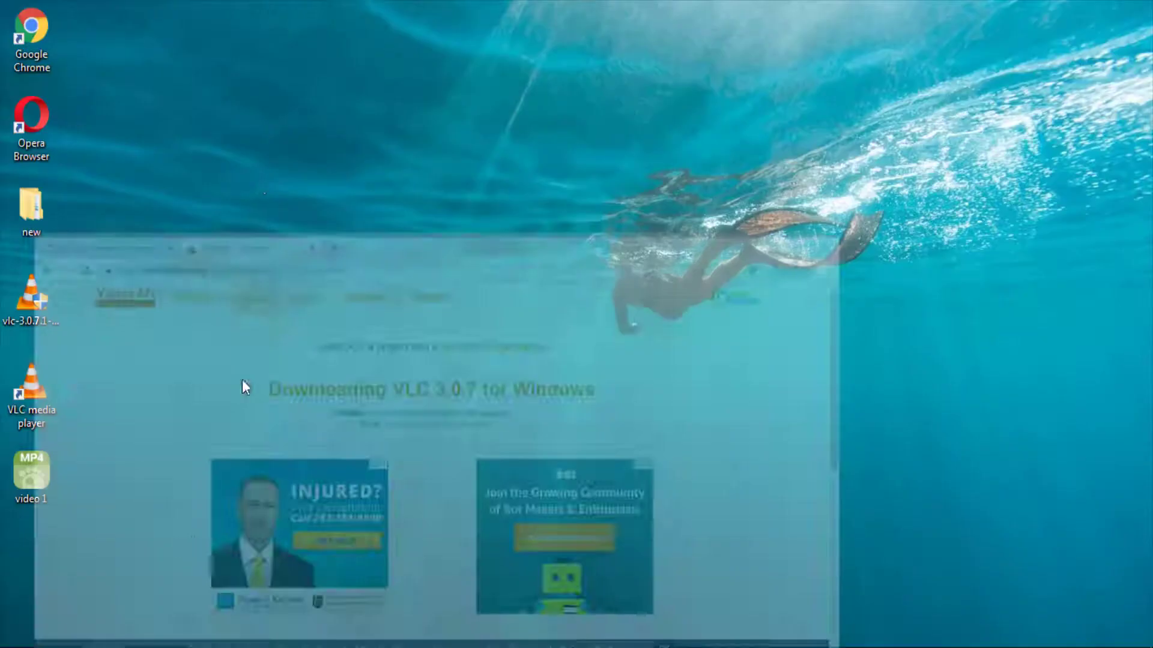
key(super+d)
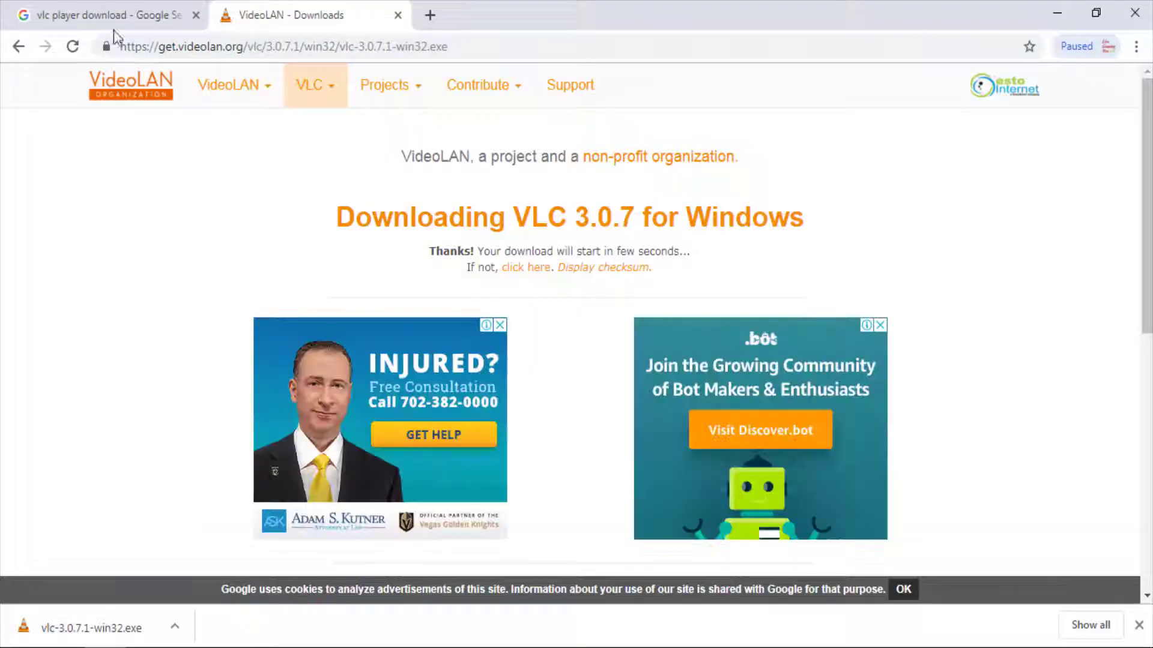
click(114, 17)
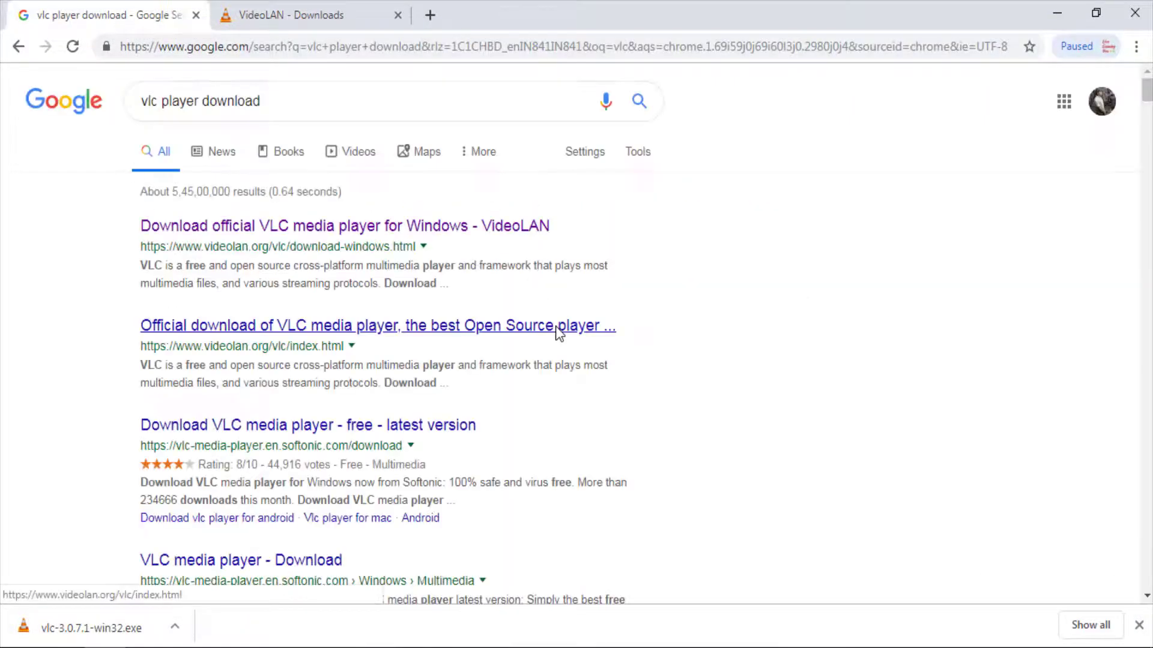
scroll(553, 339, down, 12)
scroll(505, 359, down, 15)
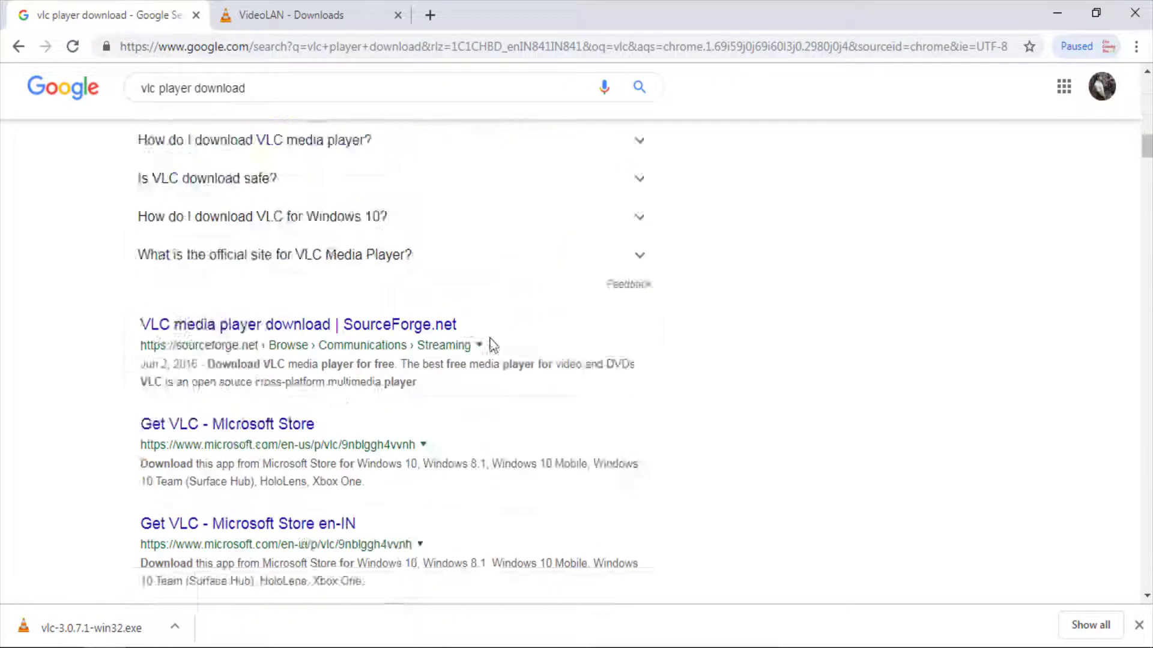
click(273, 7)
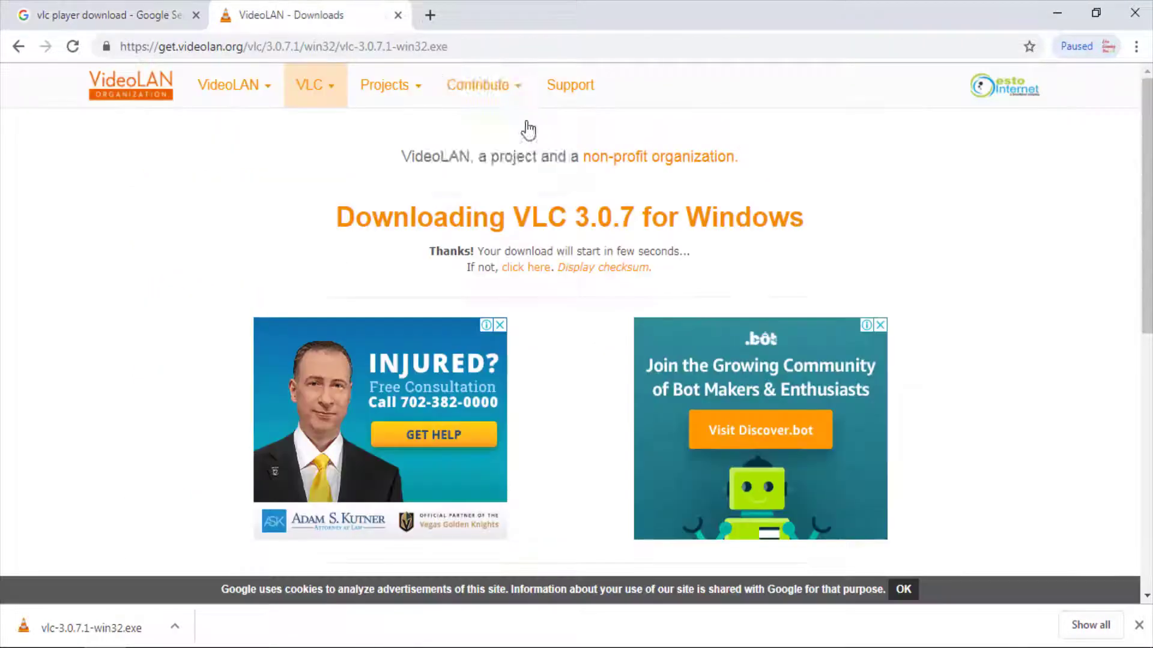
scroll(775, 336, down, 10)
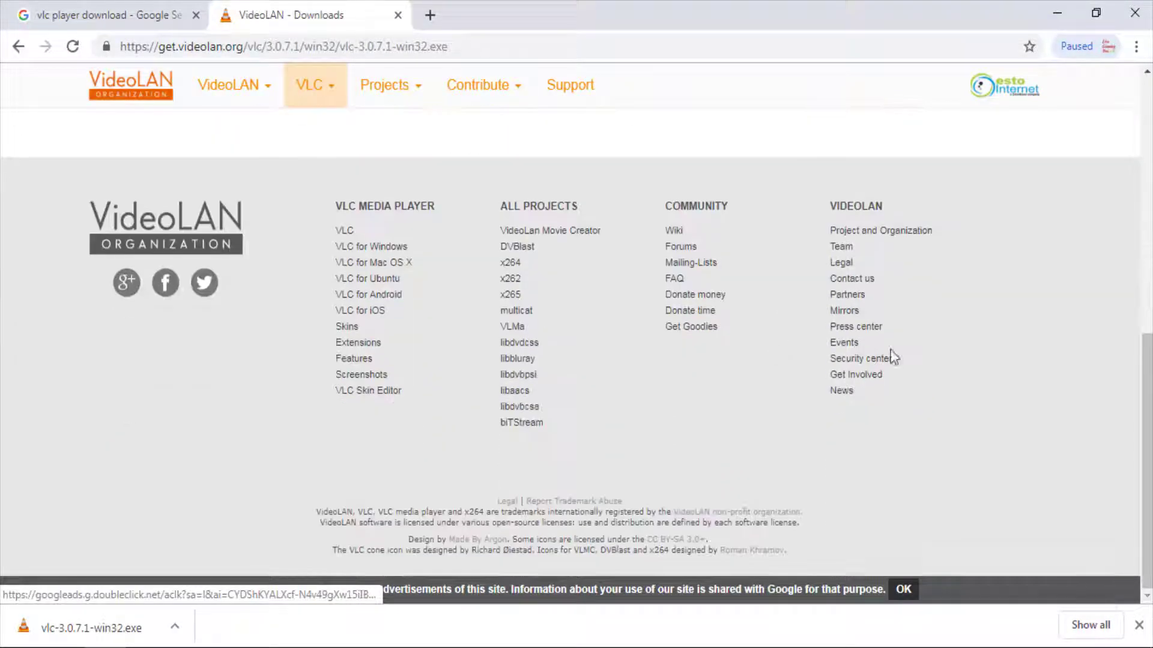
click(1058, 12)
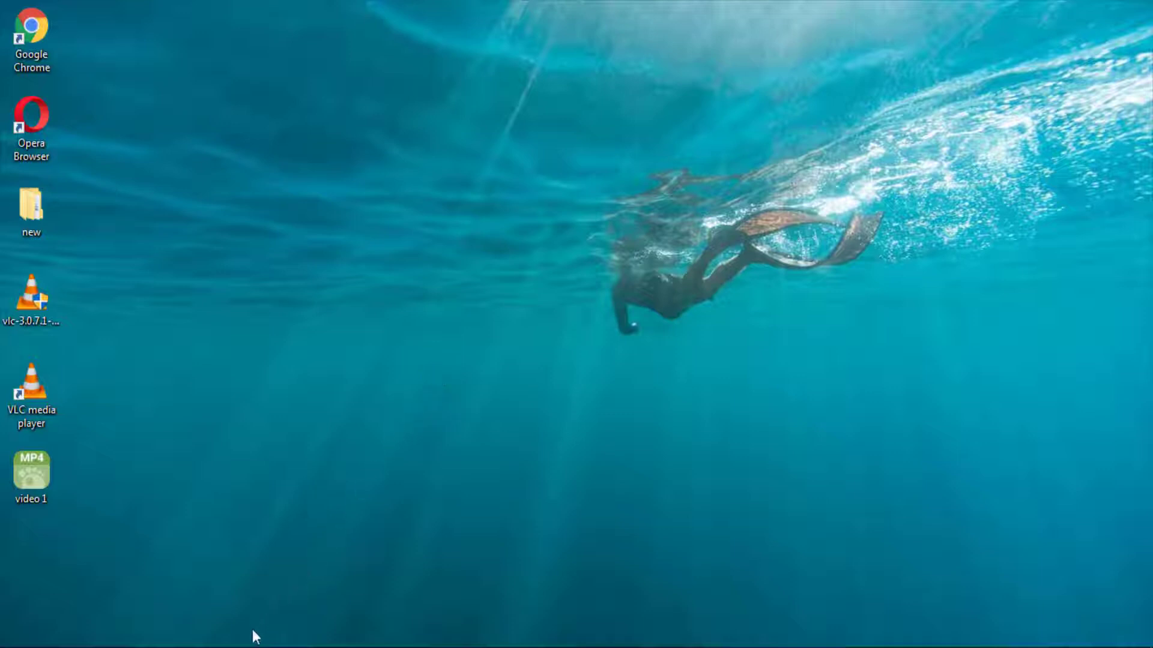
Restore VLC media player, stop the screen recording and close the player.
click(250, 645)
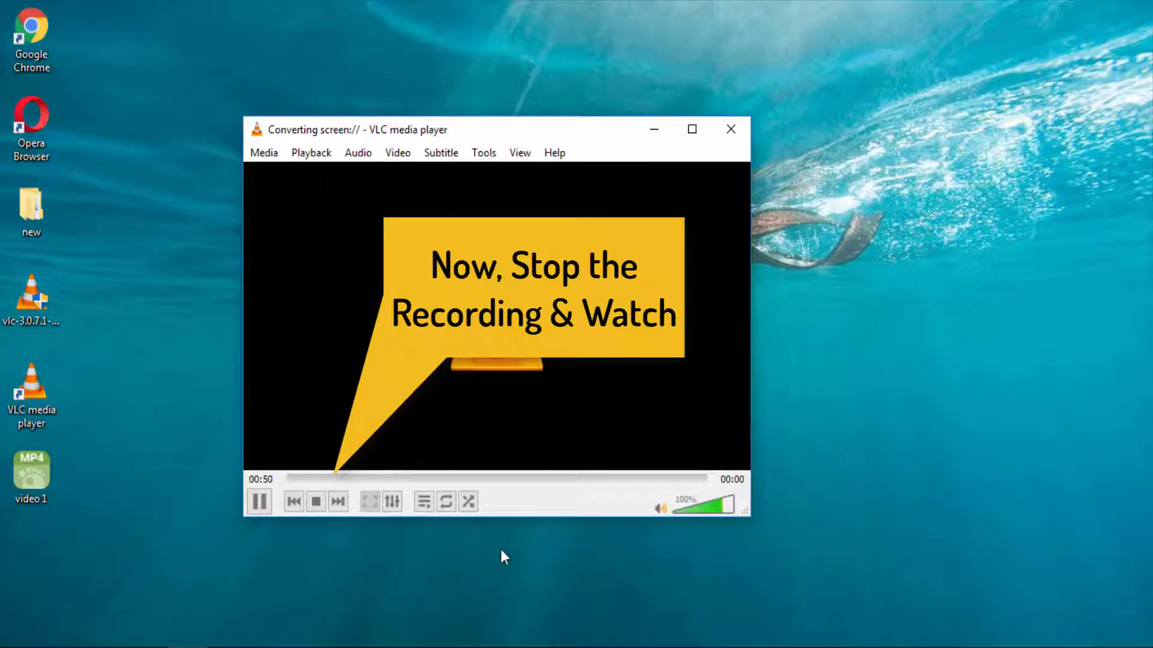
click(316, 502)
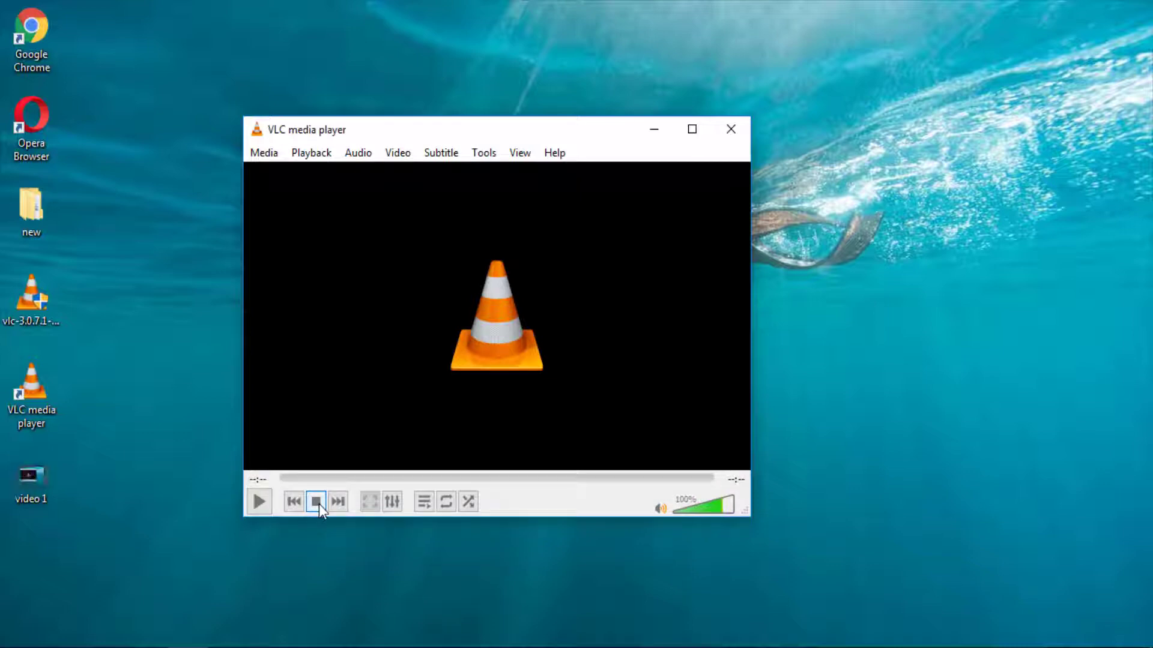
click(740, 141)
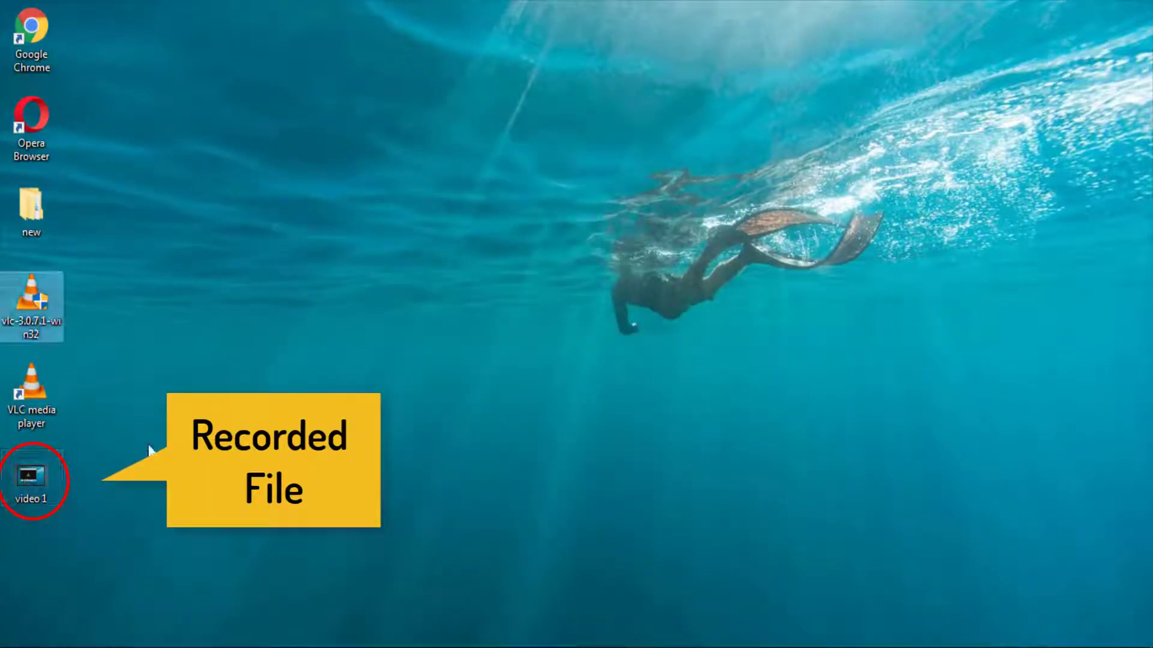
Play the recorded "video 1" file from the desktop in an enlarged view.
mouse_move(21, 500)
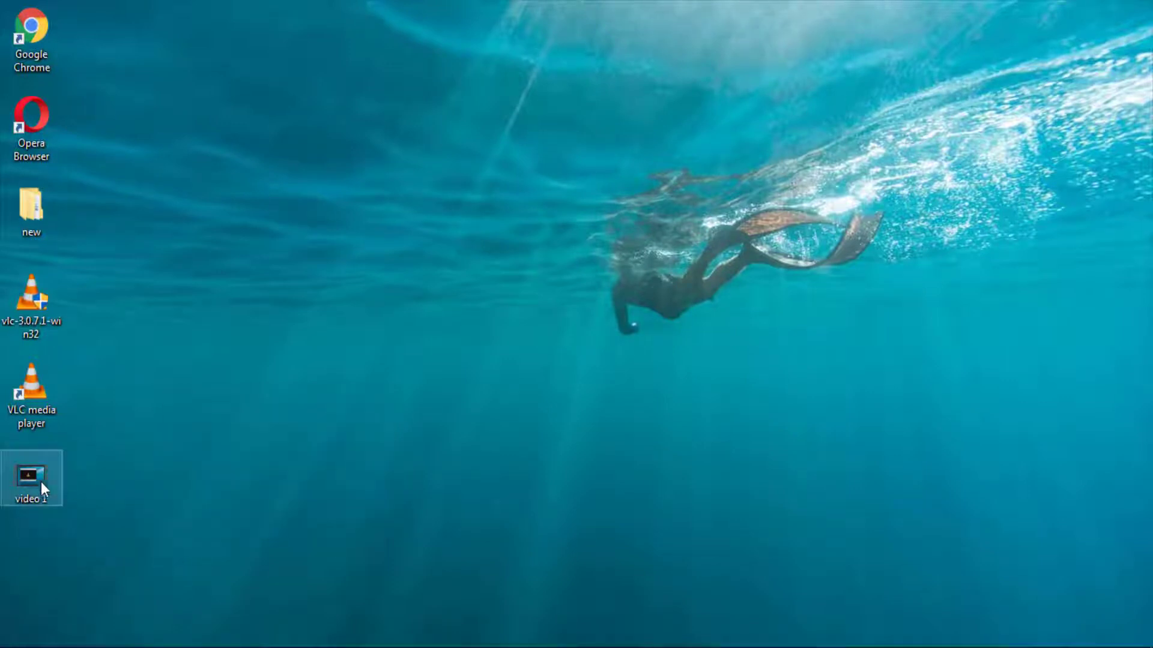
click(32, 481)
double_click(33, 481)
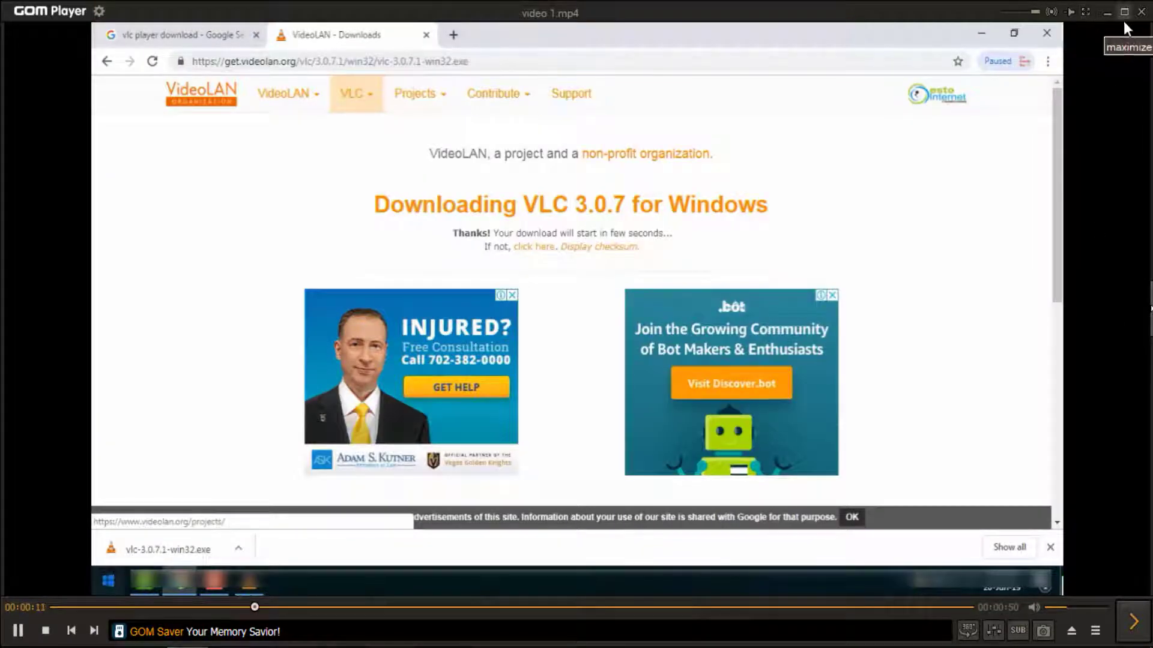
click(1086, 11)
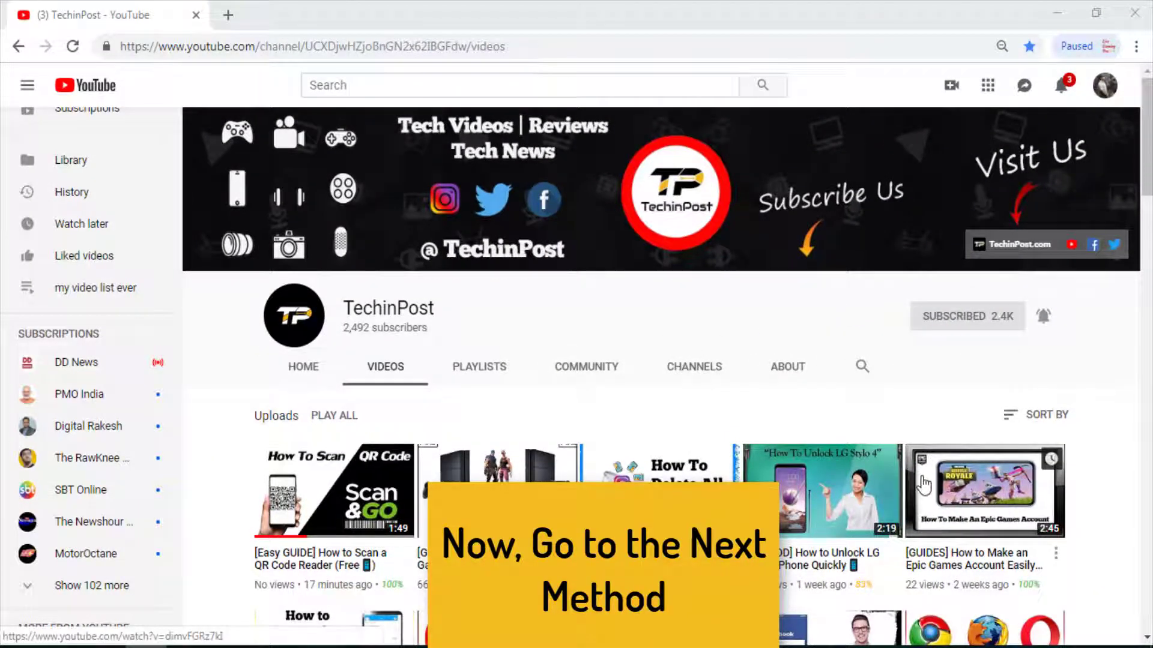
Search Google for "obs" from the browser's address bar.
click(620, 50)
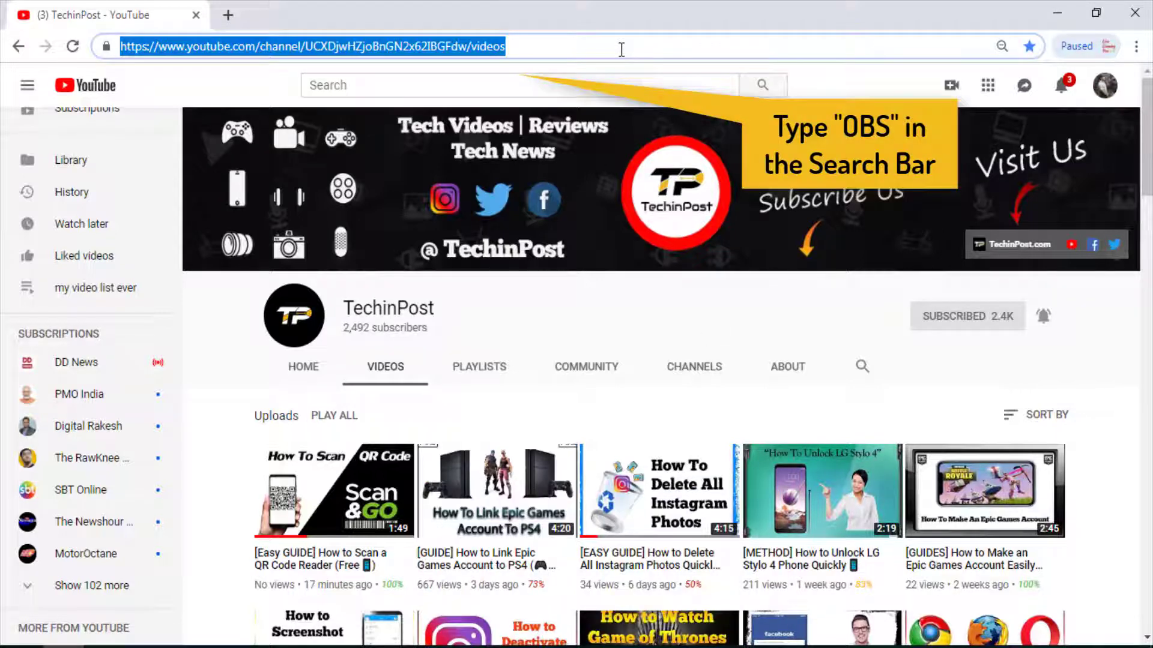
text(obc)
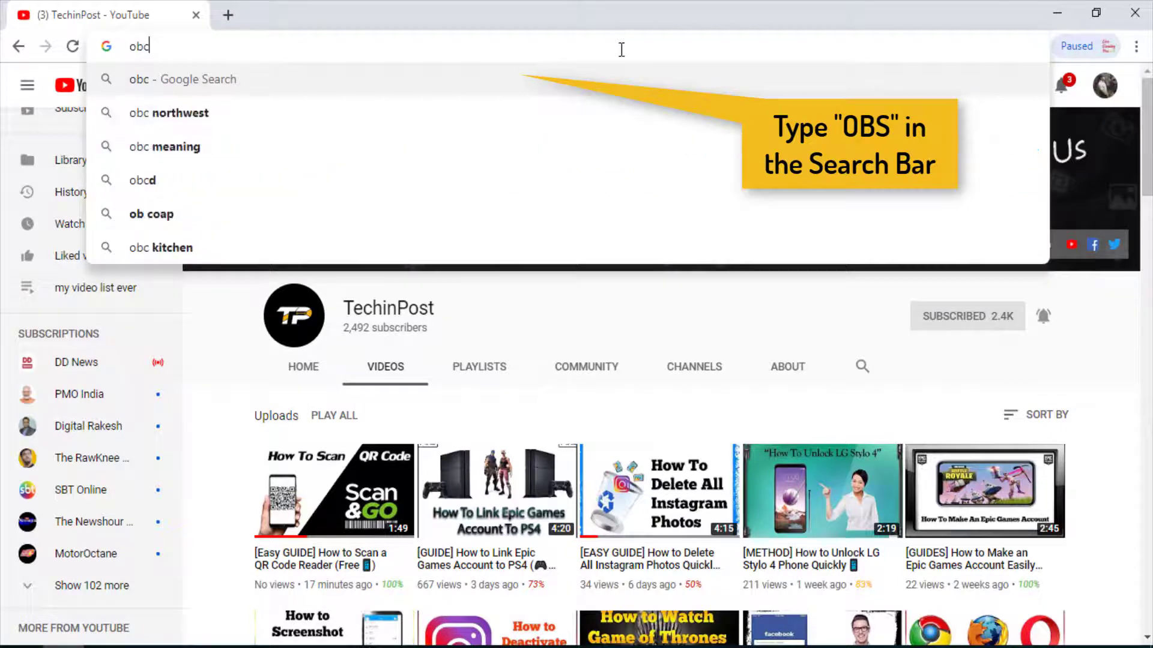
key(BackSpace)
text(s)
key(Return)
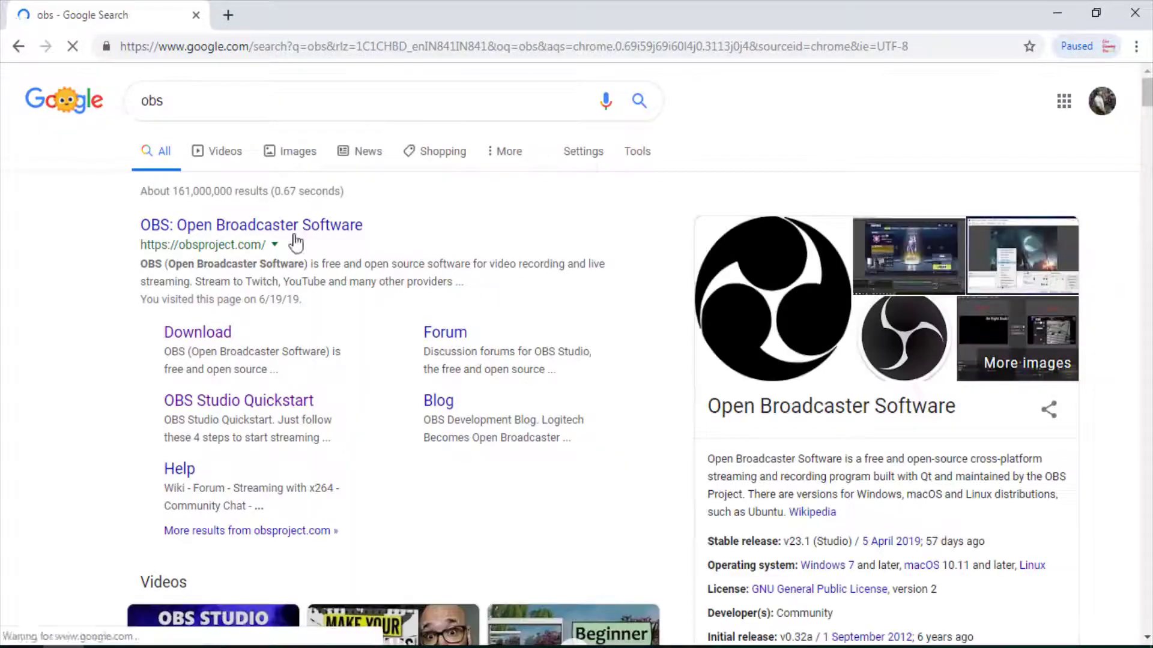
Open the "OBS: Open Broadcaster Software" site in a new tab and download OBS Studio for Windows.
middle_click(311, 233)
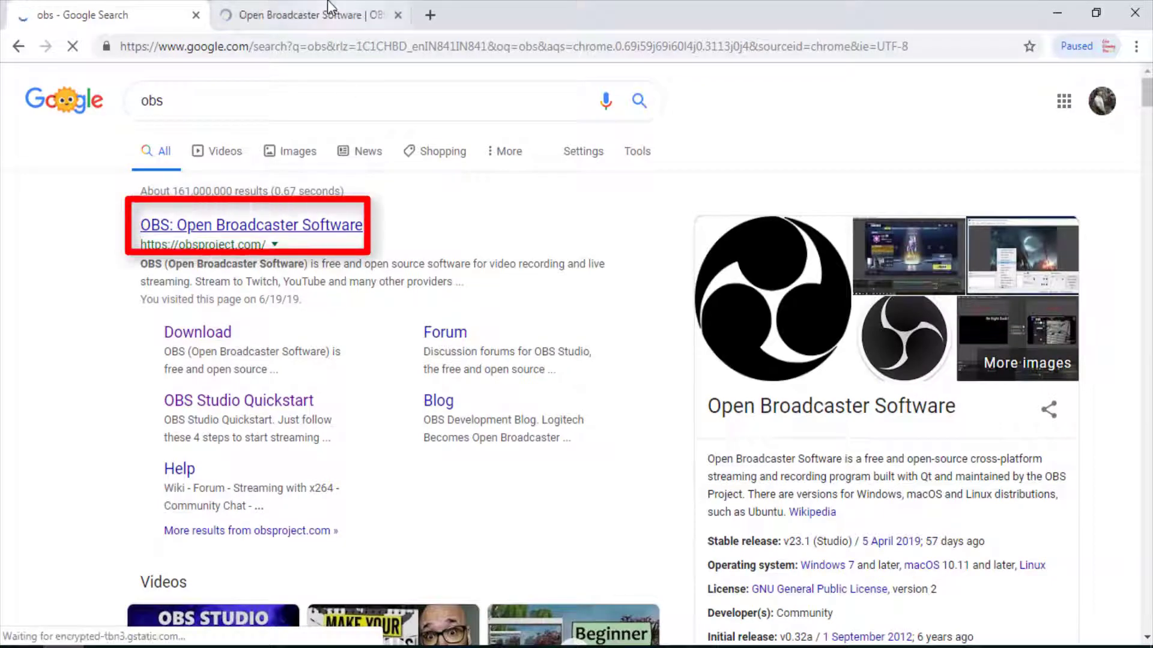
click(329, 9)
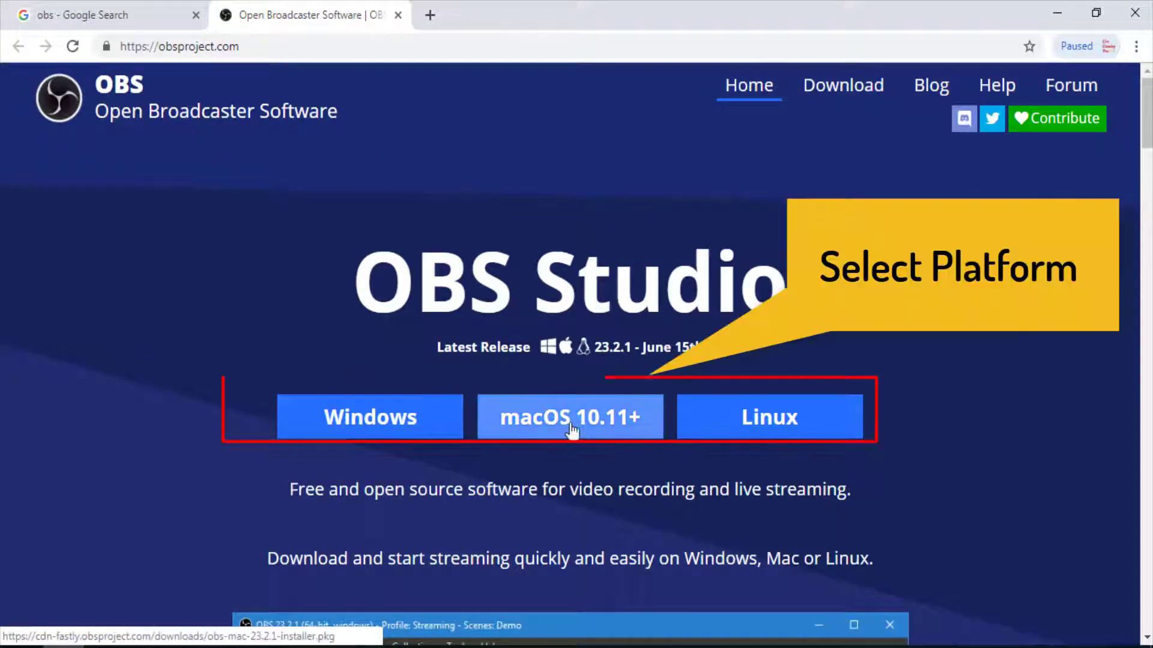
click(378, 419)
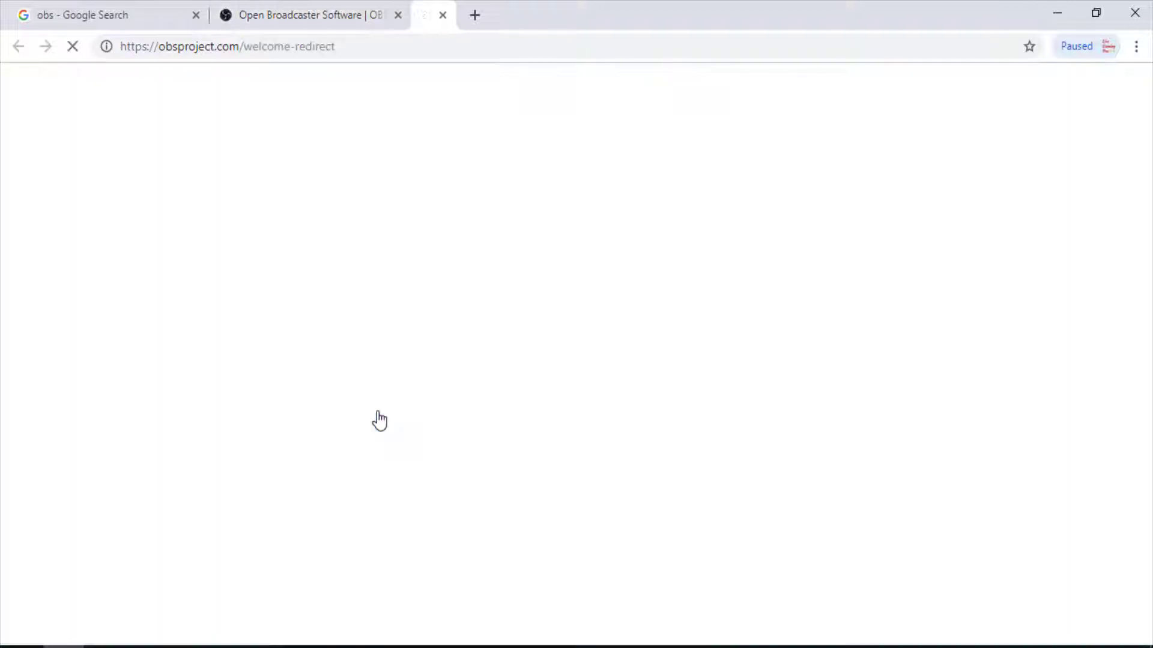
scroll(407, 384, down, 10)
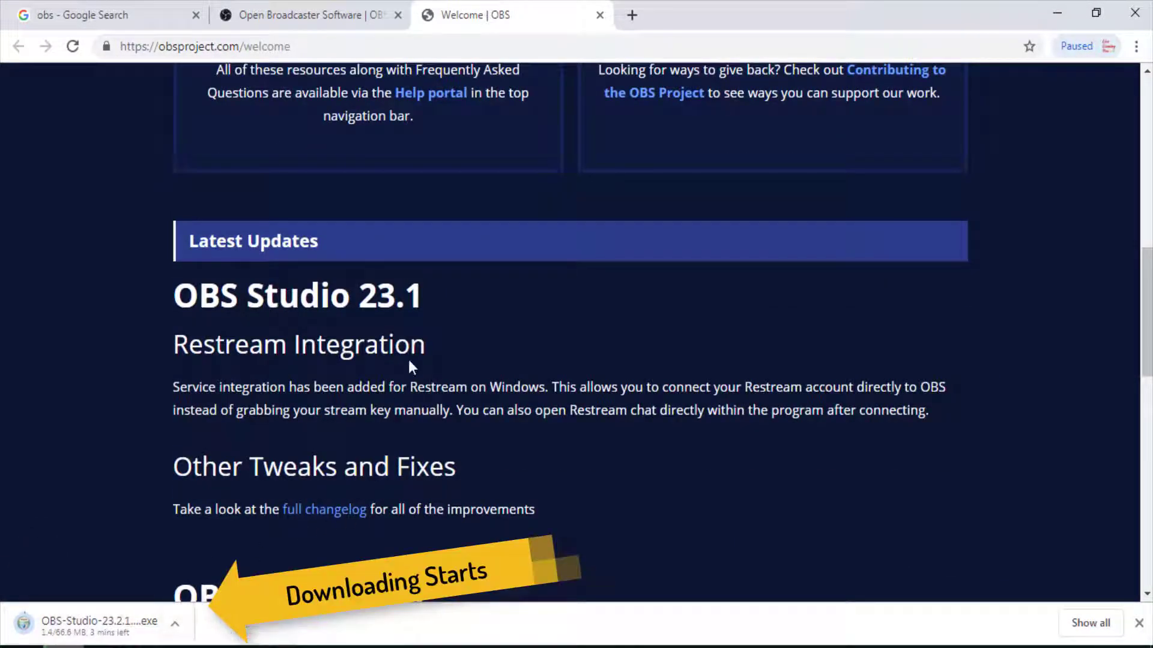
scroll(437, 323, up, 8)
scroll(437, 333, up, 3)
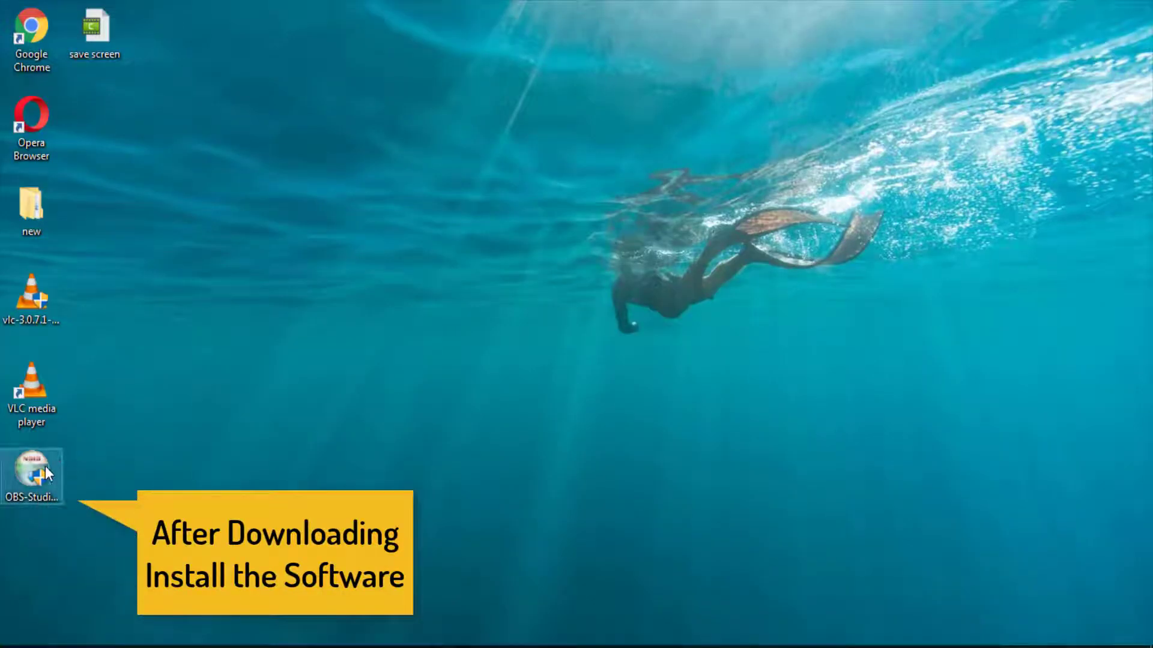
Install OBS Studio from the desktop installer with the default options and launch it on finish.
double_click(45, 466)
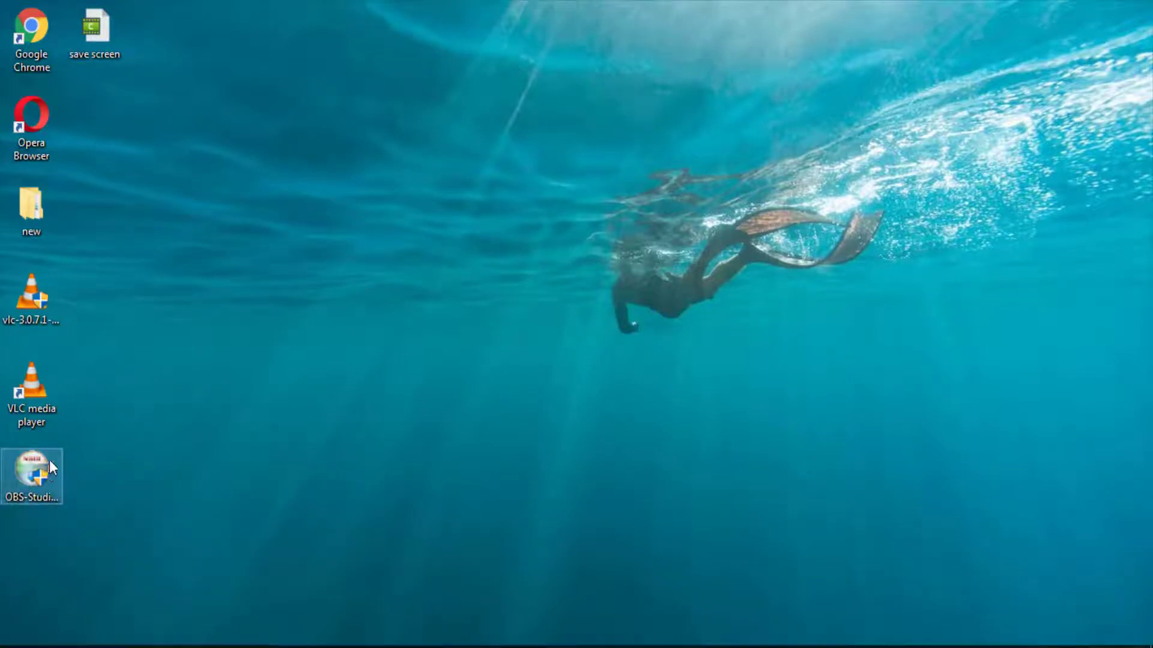
key(Return)
key(Return)
key(Return)
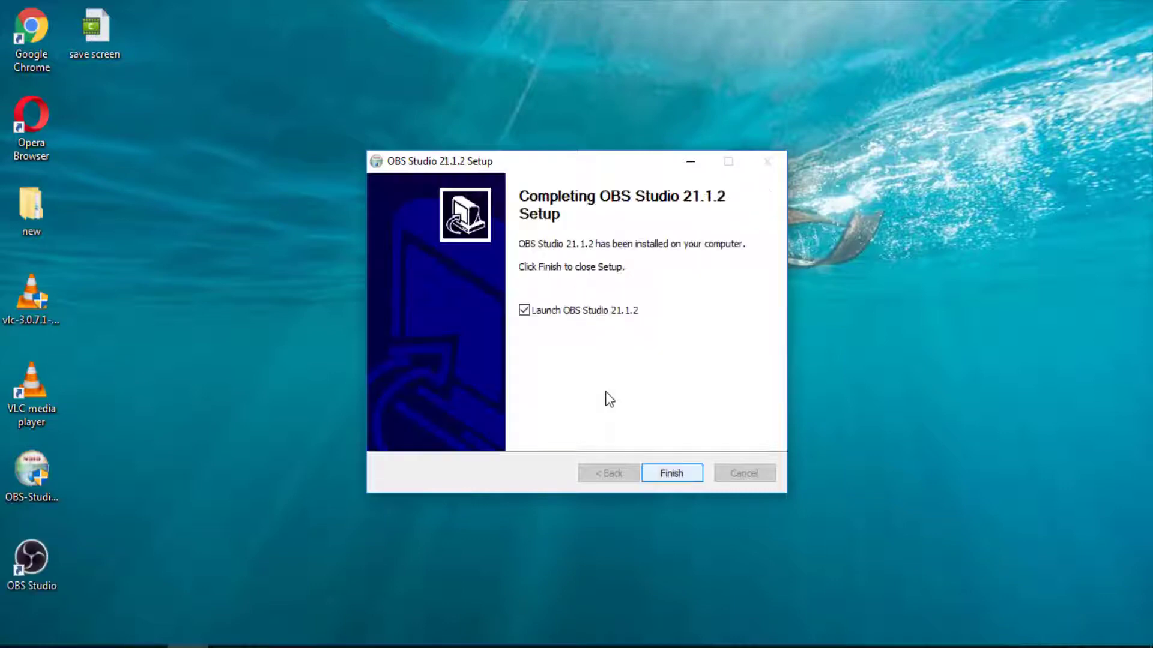
key(Return)
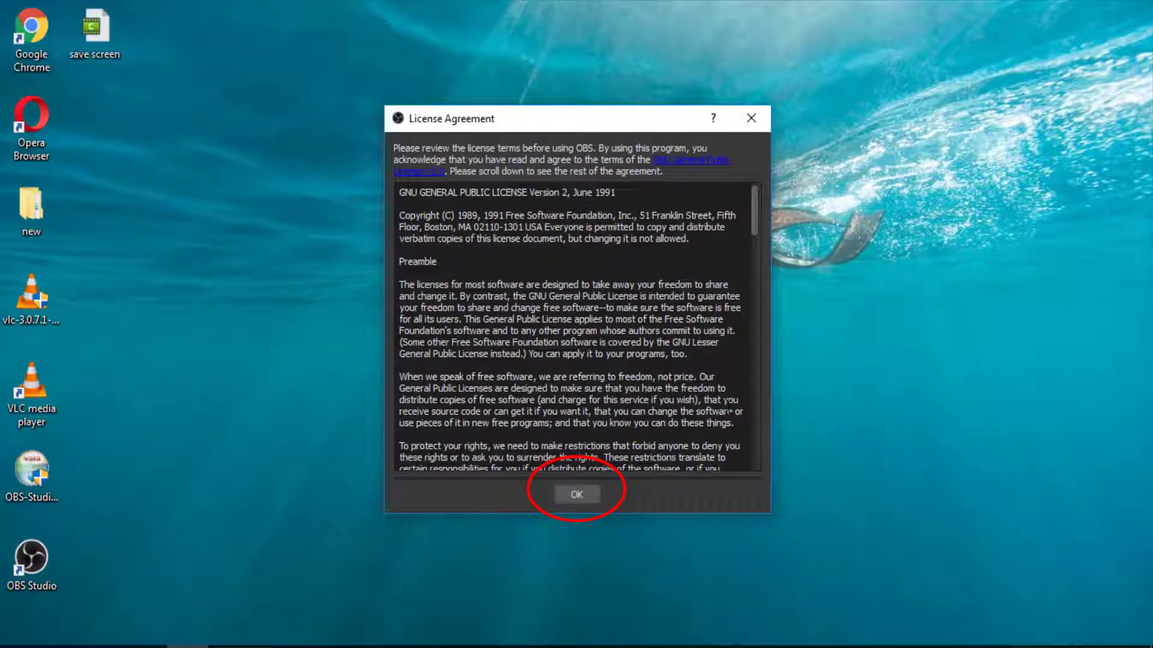
Accept the OBS license agreement and decline to run the auto-configuration wizard.
scroll(619, 494, down, 2)
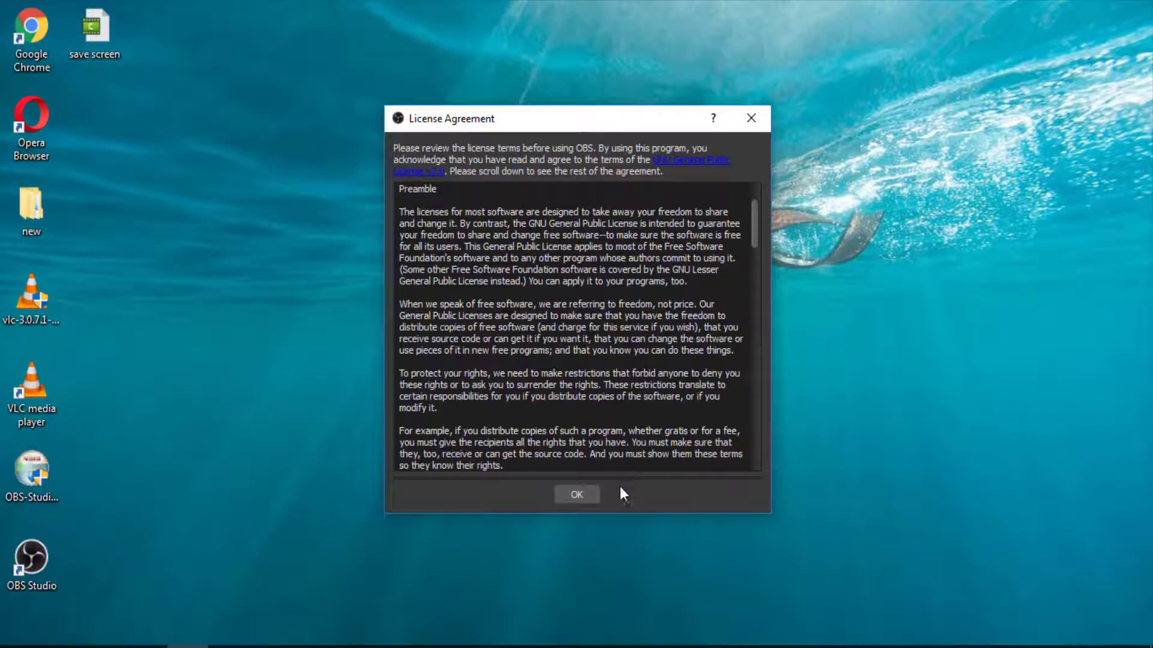
click(577, 502)
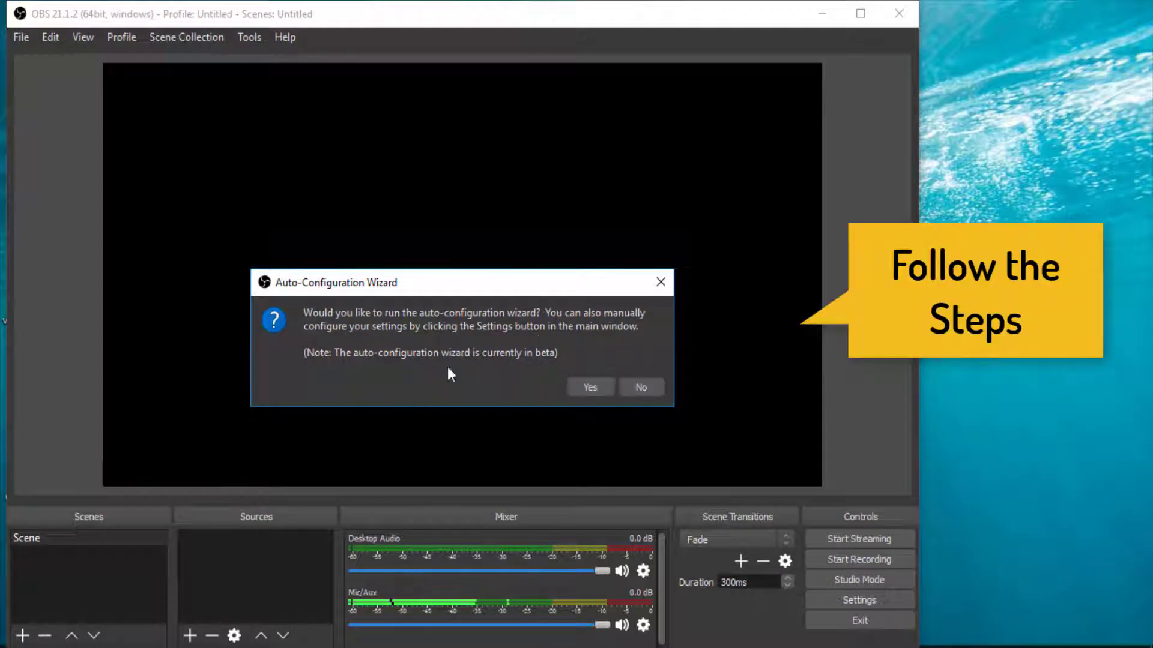
click(647, 392)
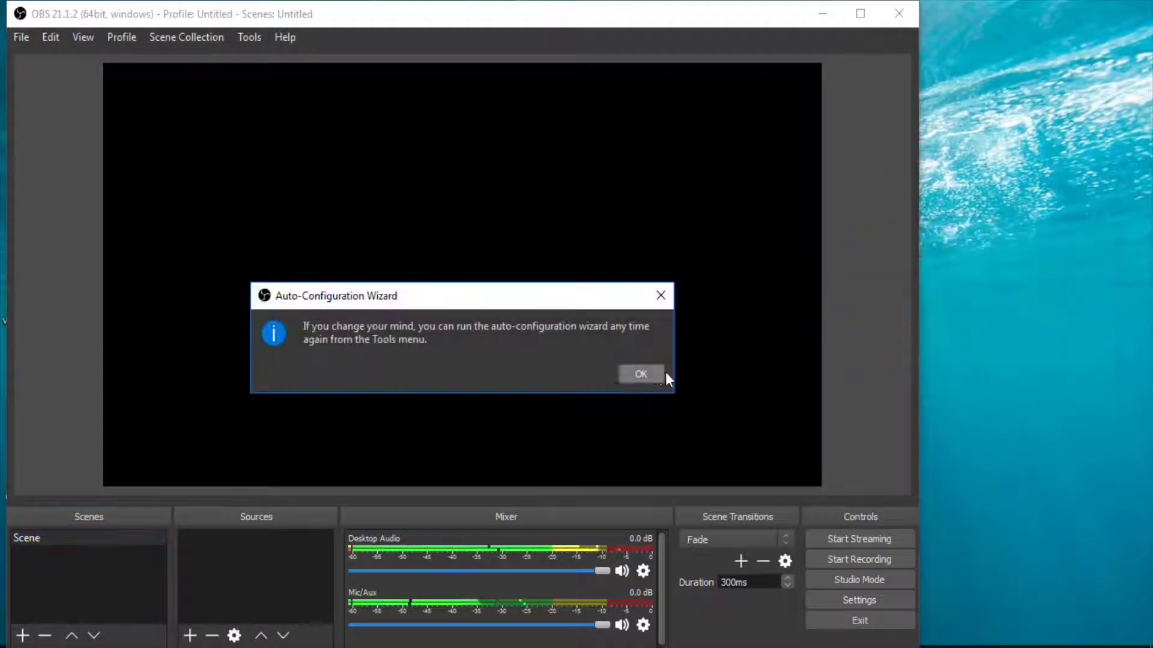
click(627, 375)
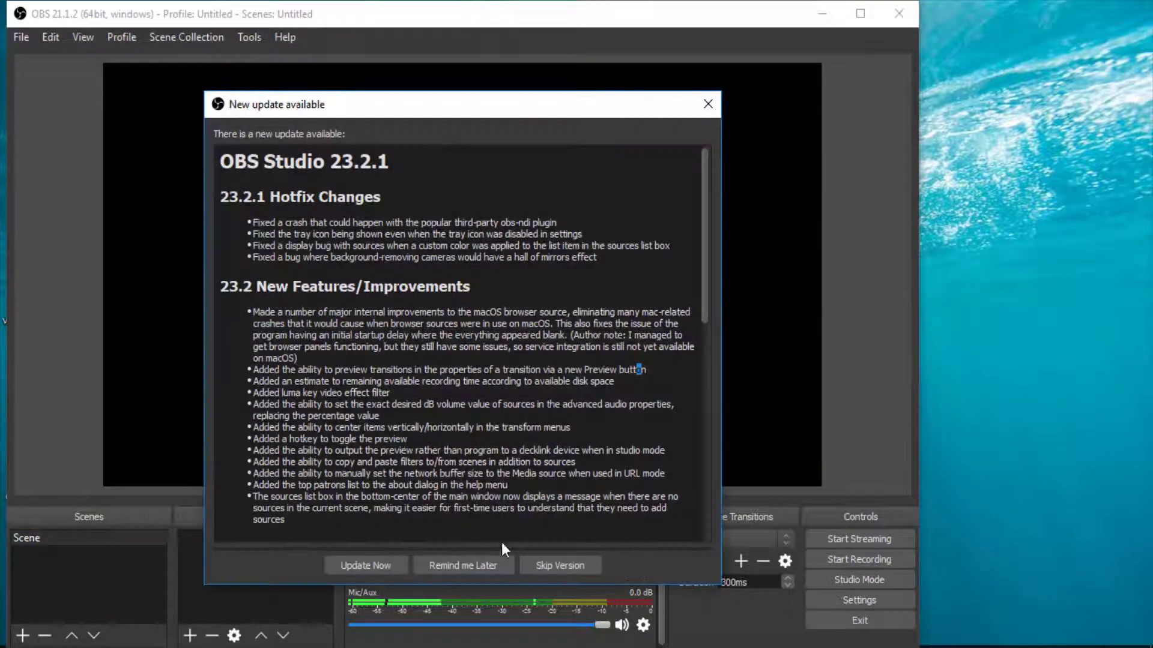
Skim the 23.2.1 release notes, close the update and wizard notices without updating, and maximize the main window.
scroll(502, 537, down, 15)
scroll(502, 528, up, 8)
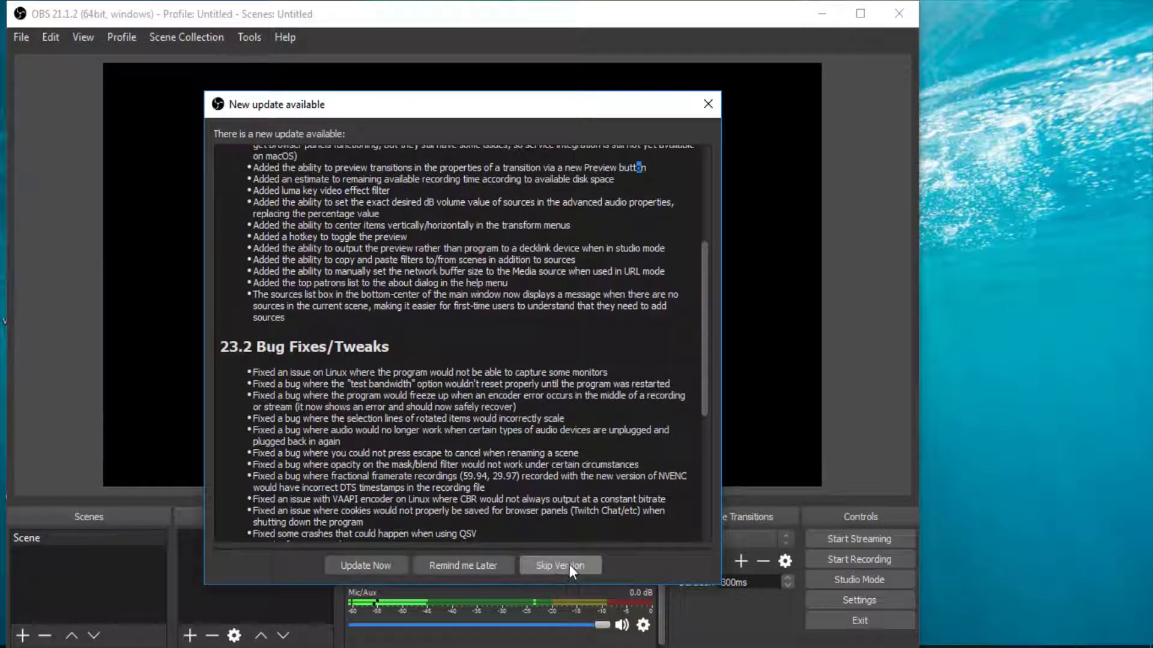
scroll(661, 390, up, 15)
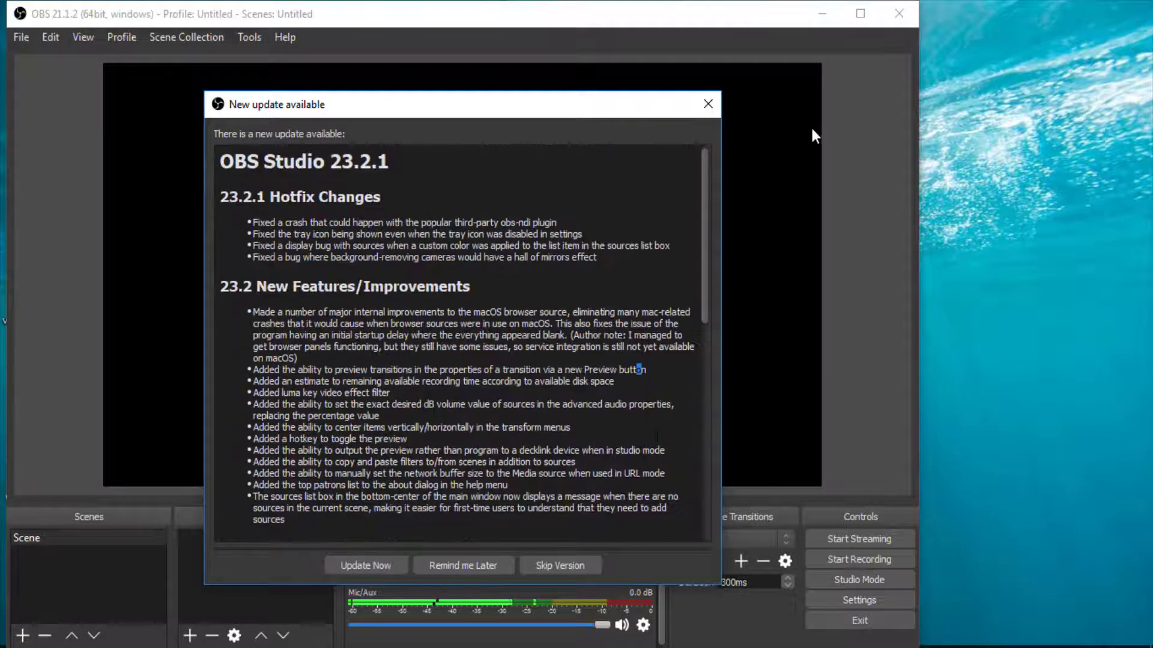
click(708, 105)
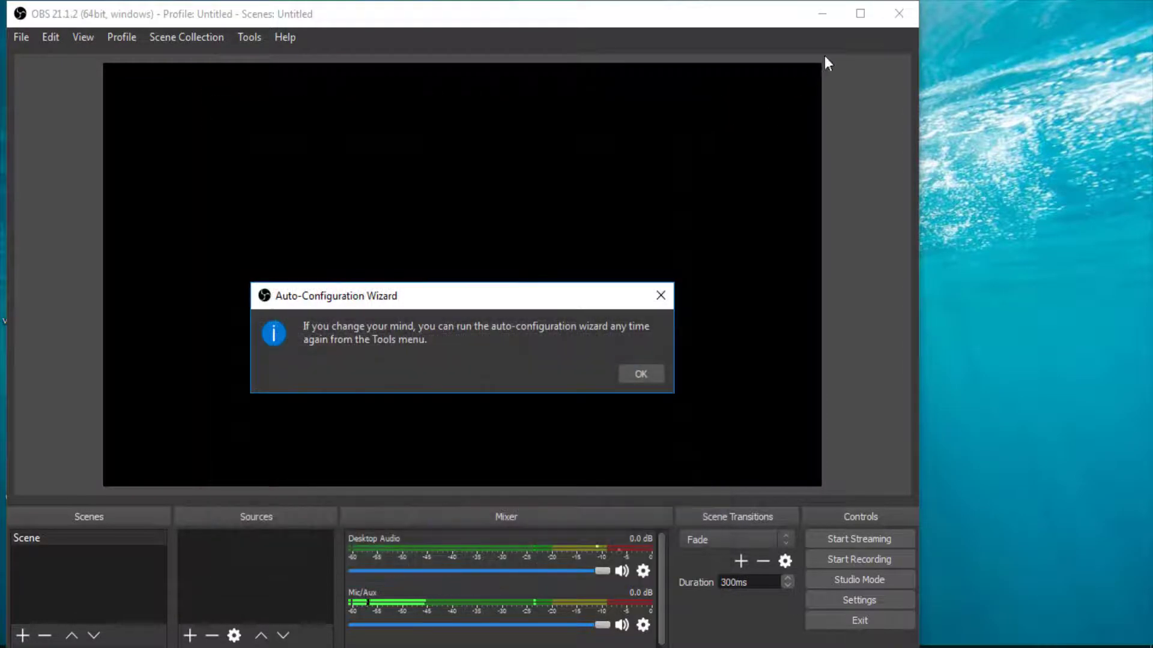
click(640, 375)
click(859, 13)
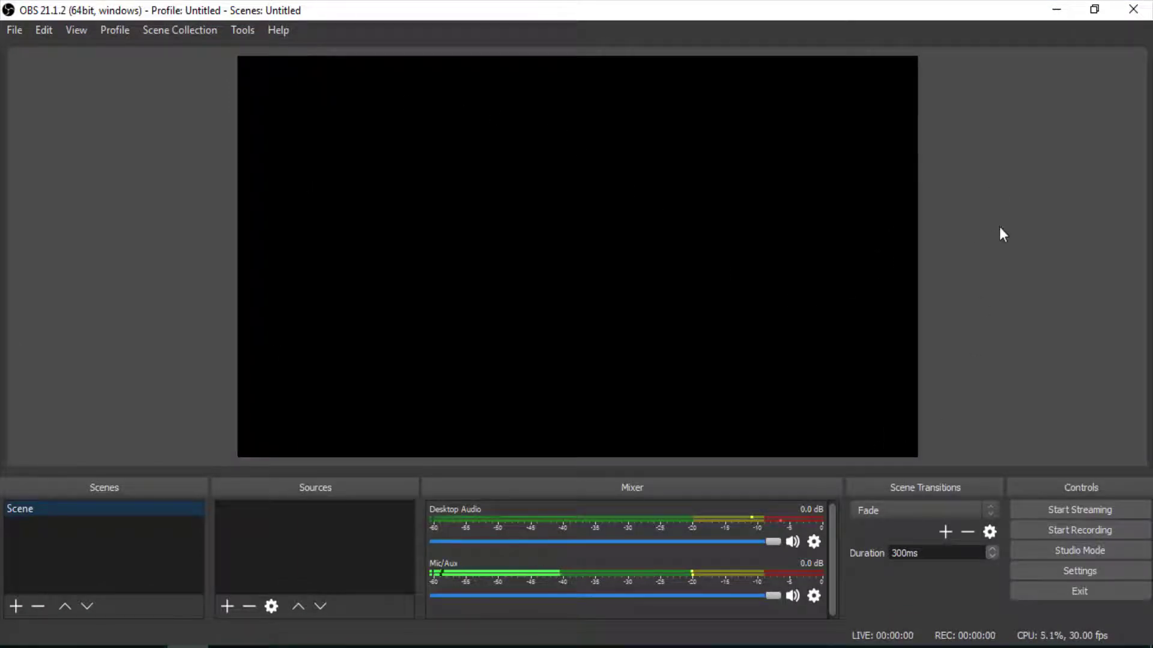
Add two new scenes named "Scene 2" and "Scene 3".
click(16, 607)
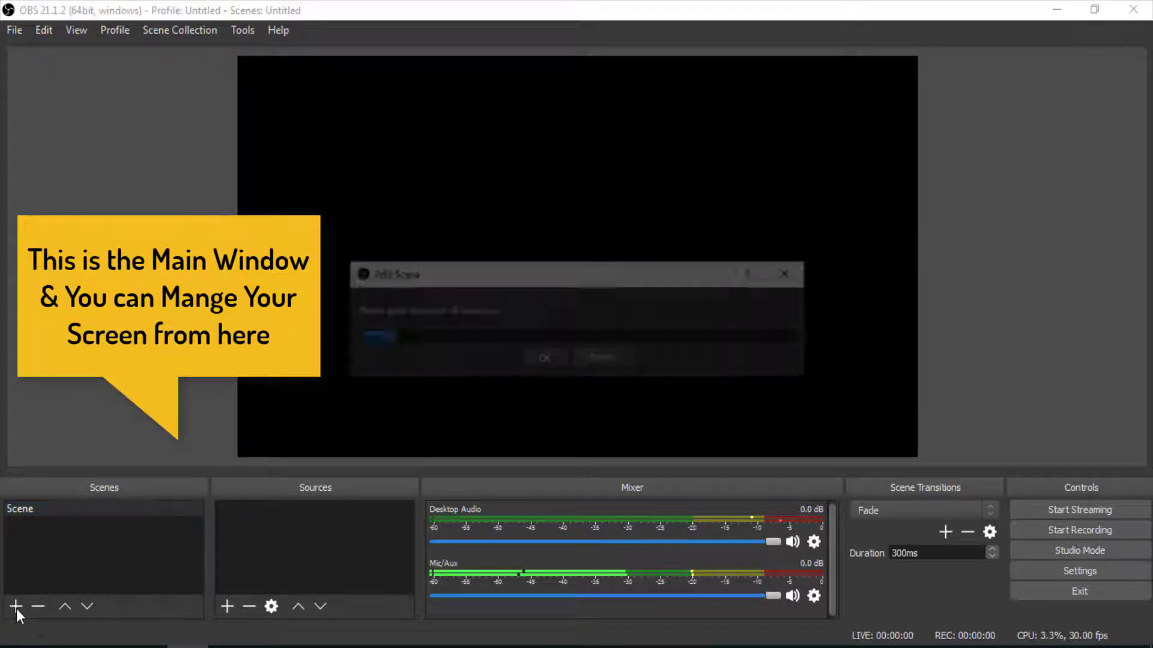
click(544, 360)
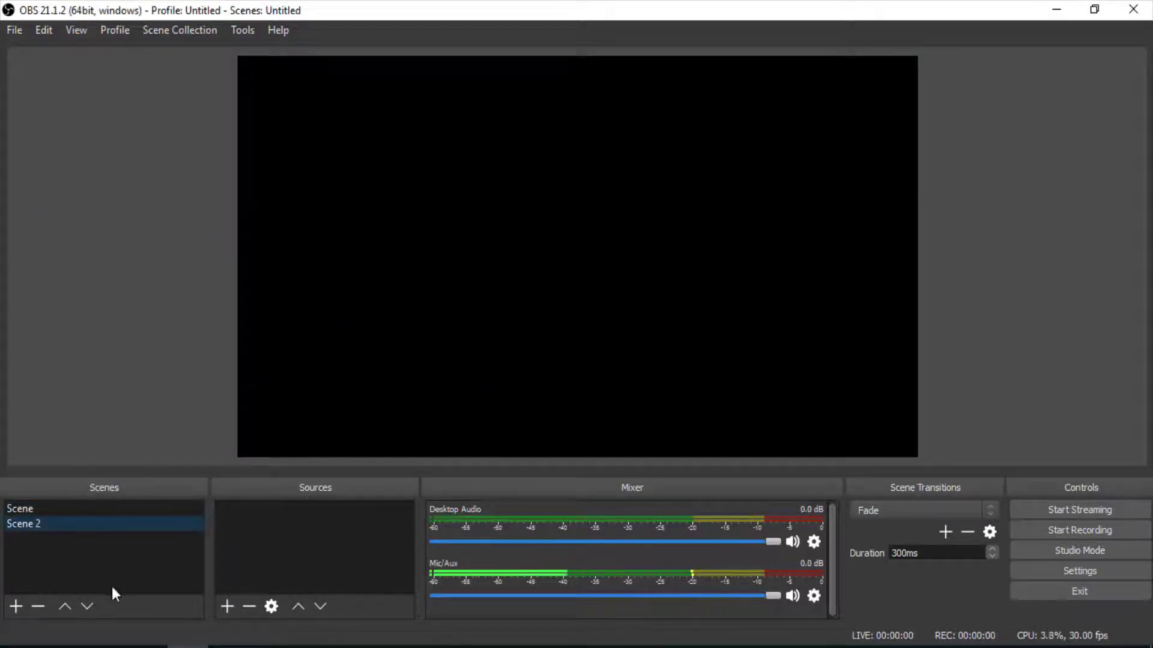
click(24, 613)
click(548, 360)
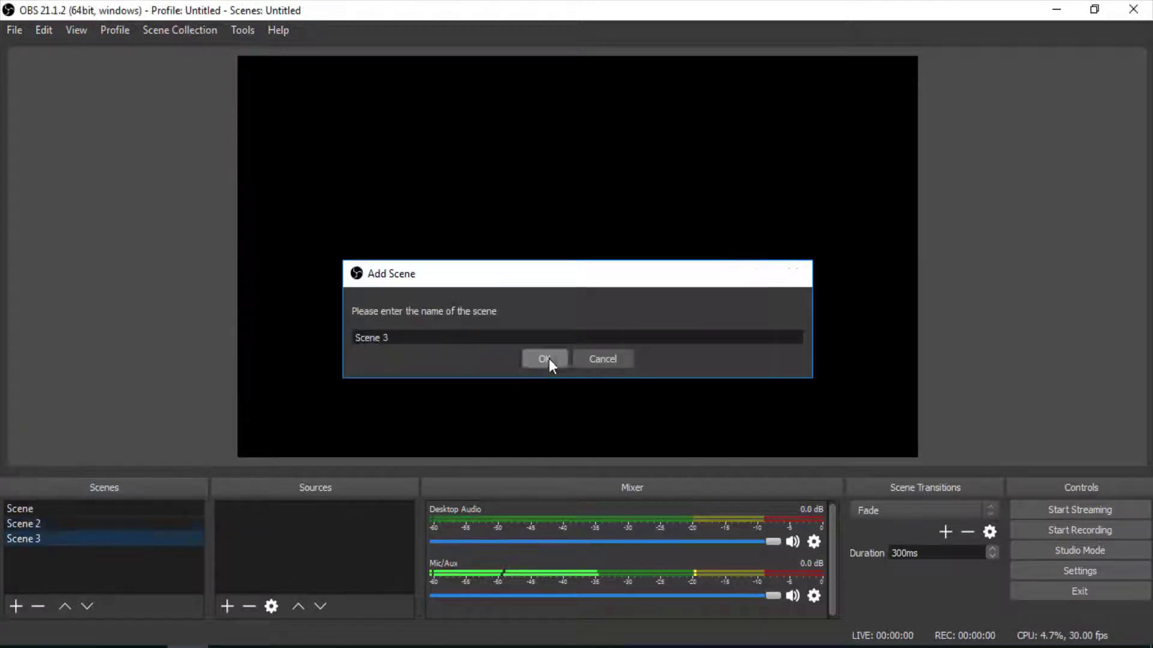
Remove "Scene 3" and "Scene 2" from the scene list, confirming each removal.
right_click(34, 538)
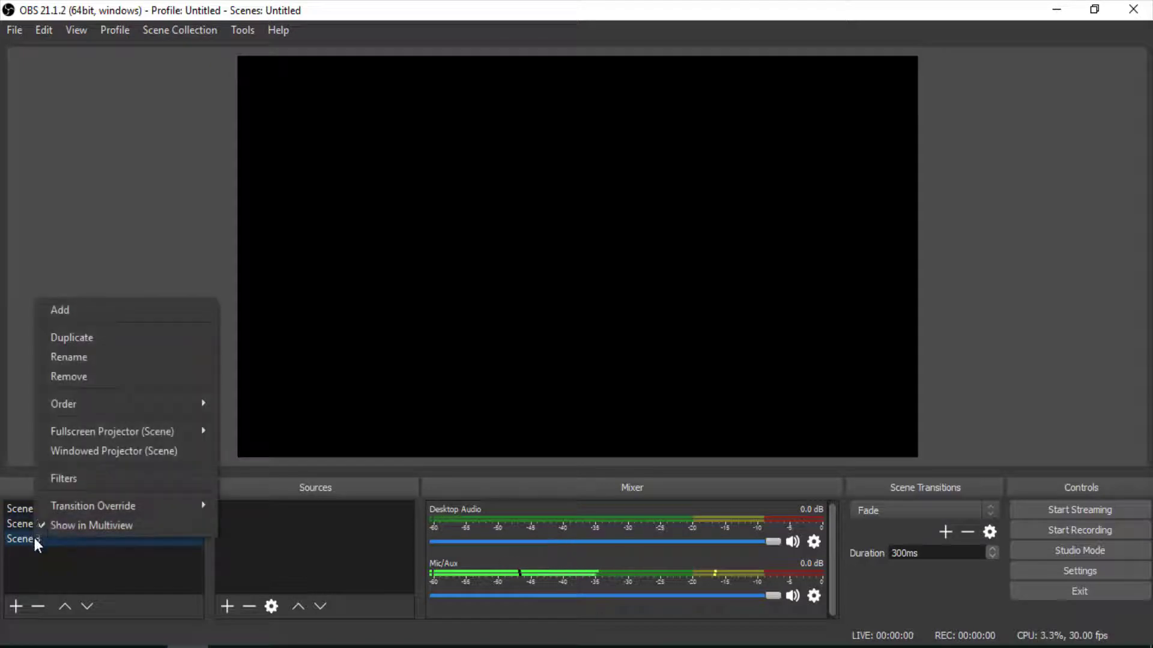
click(99, 385)
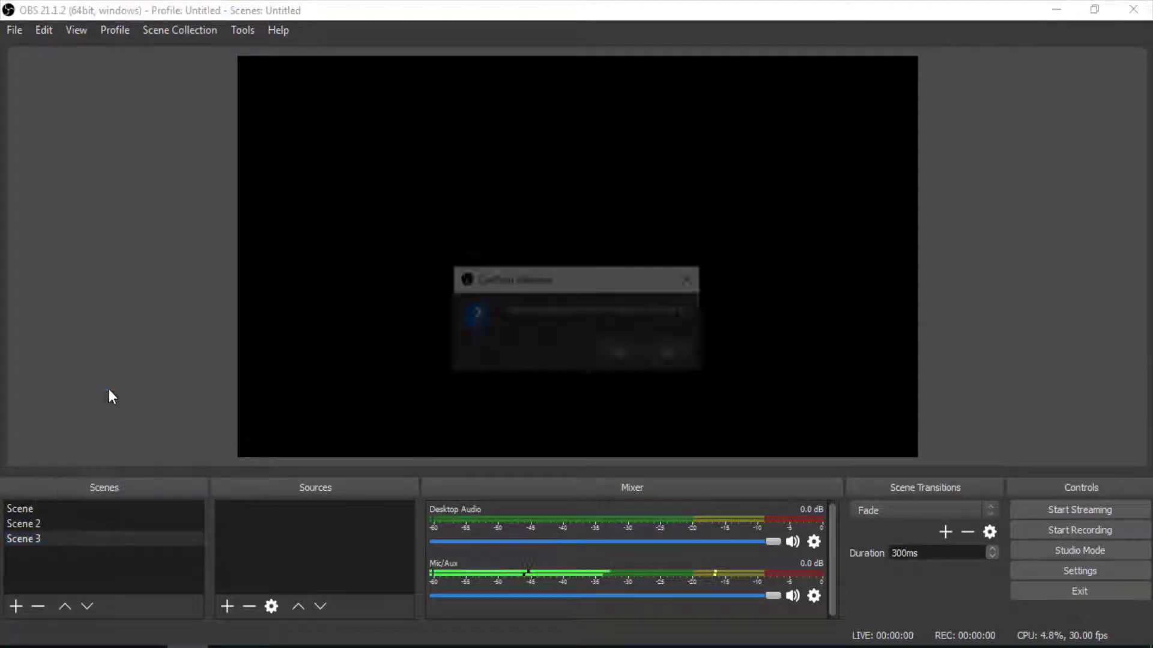
click(632, 353)
right_click(42, 520)
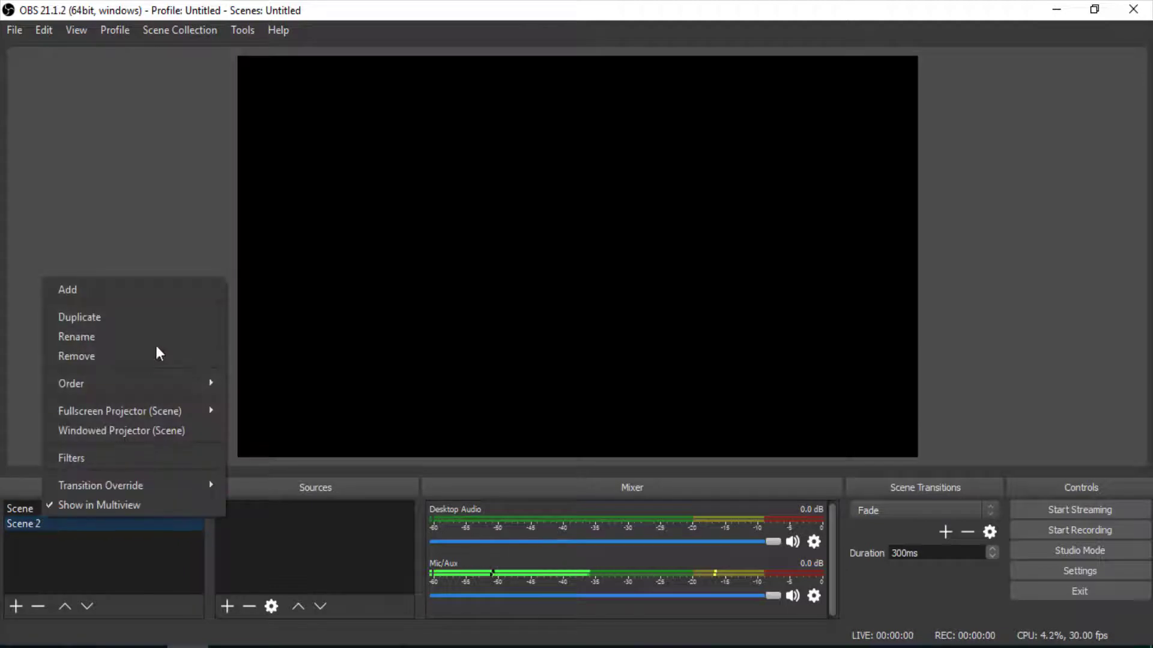
click(149, 358)
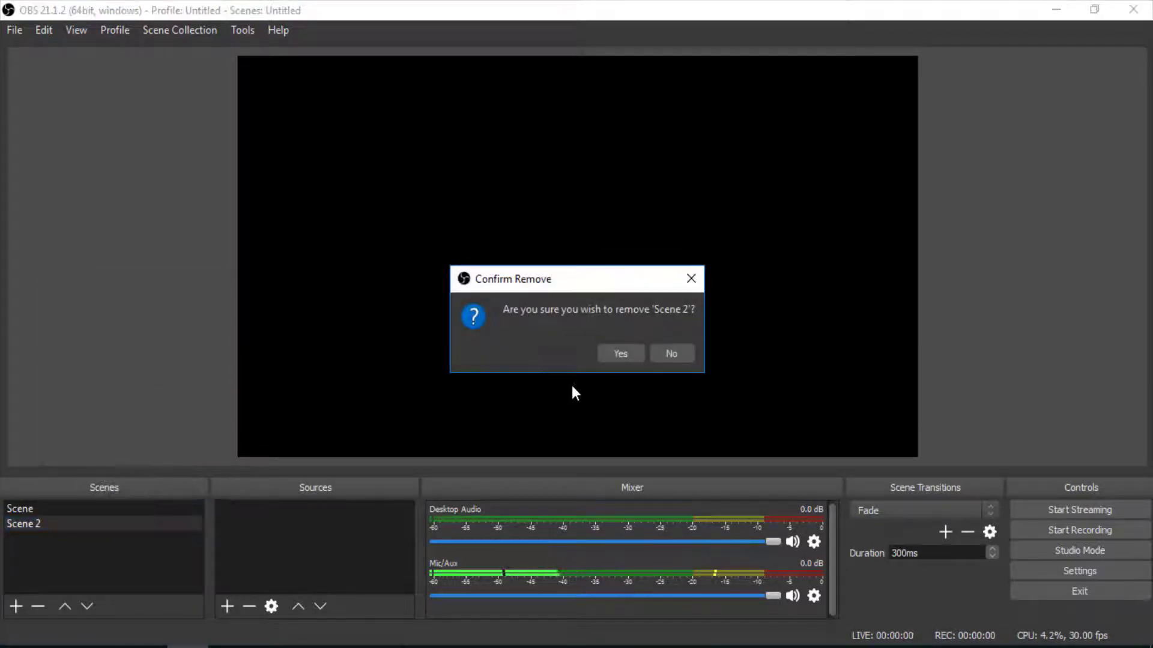
click(607, 355)
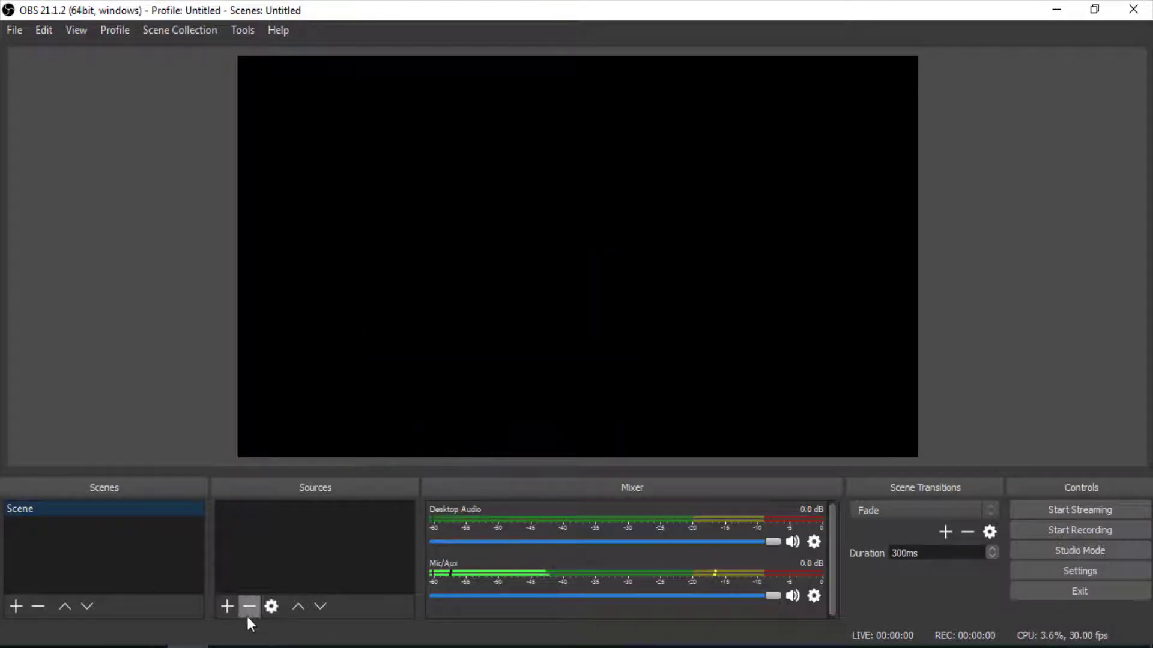
Add a new Game Capture source to the scene and dismiss its properties without changes.
click(228, 607)
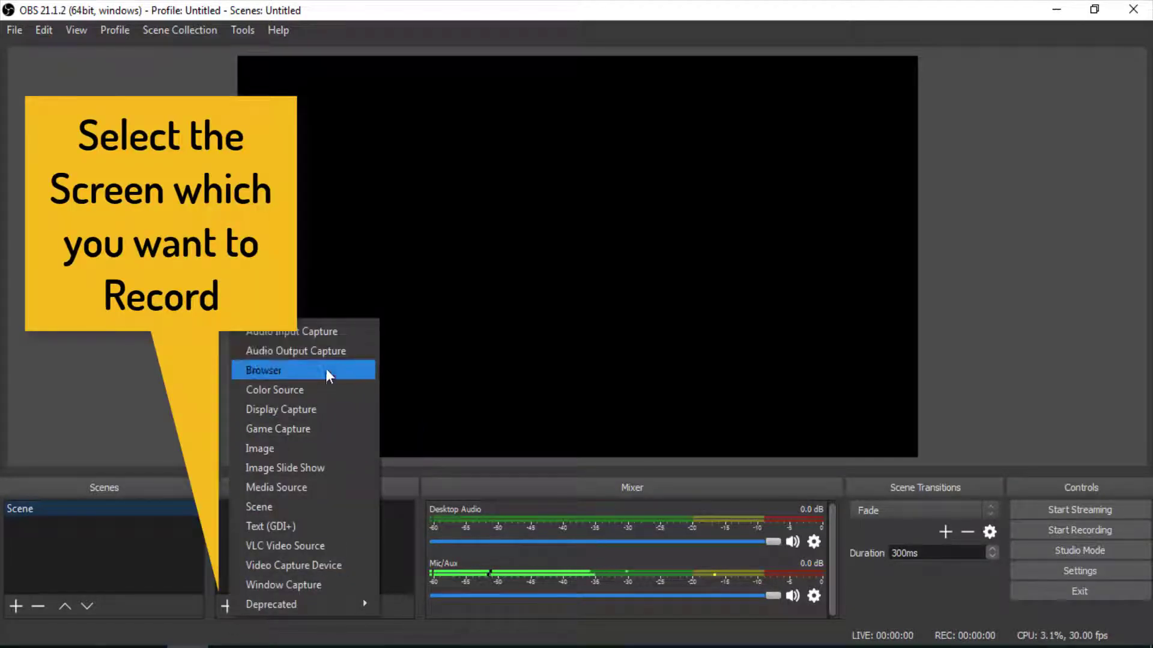
click(319, 428)
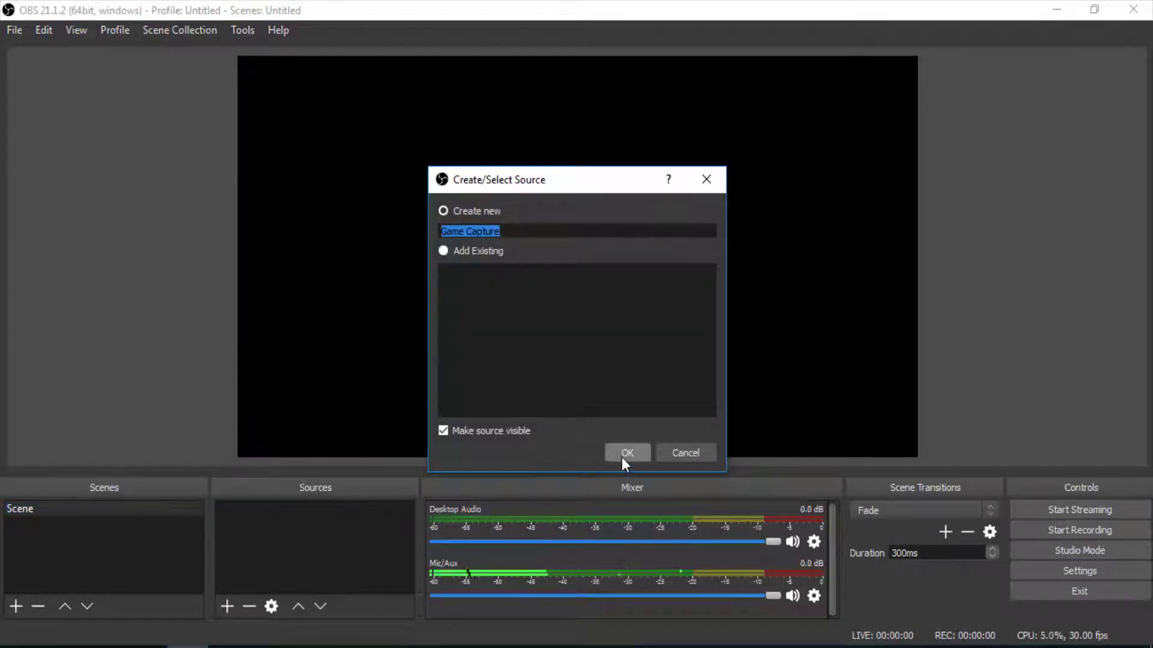
click(625, 455)
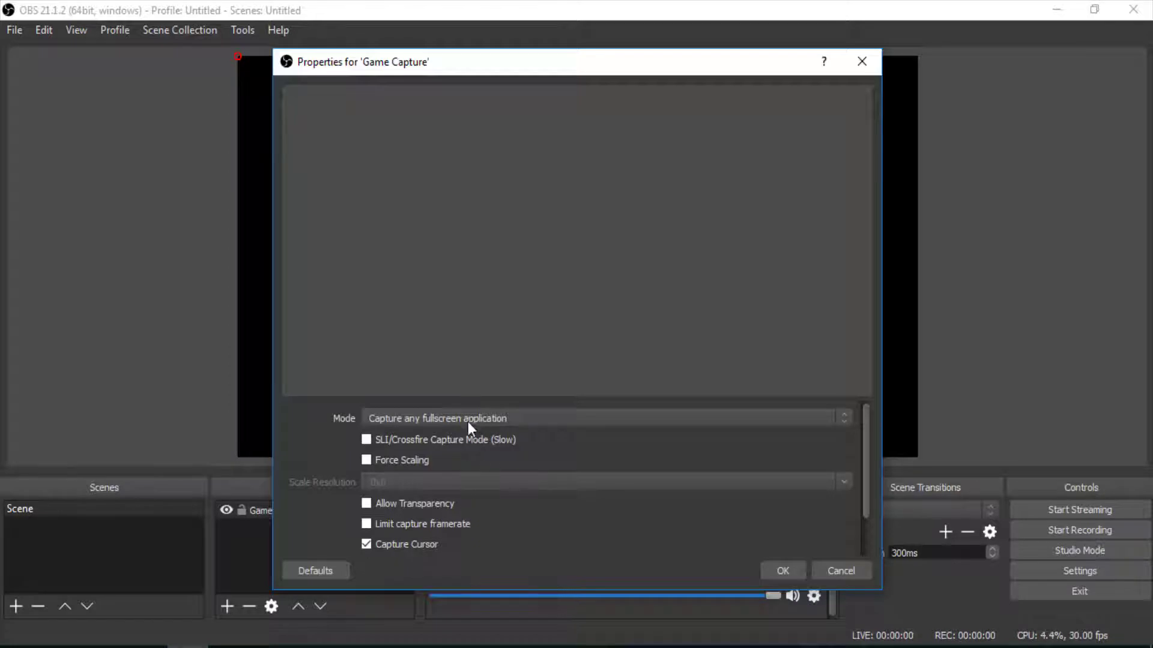
click(833, 571)
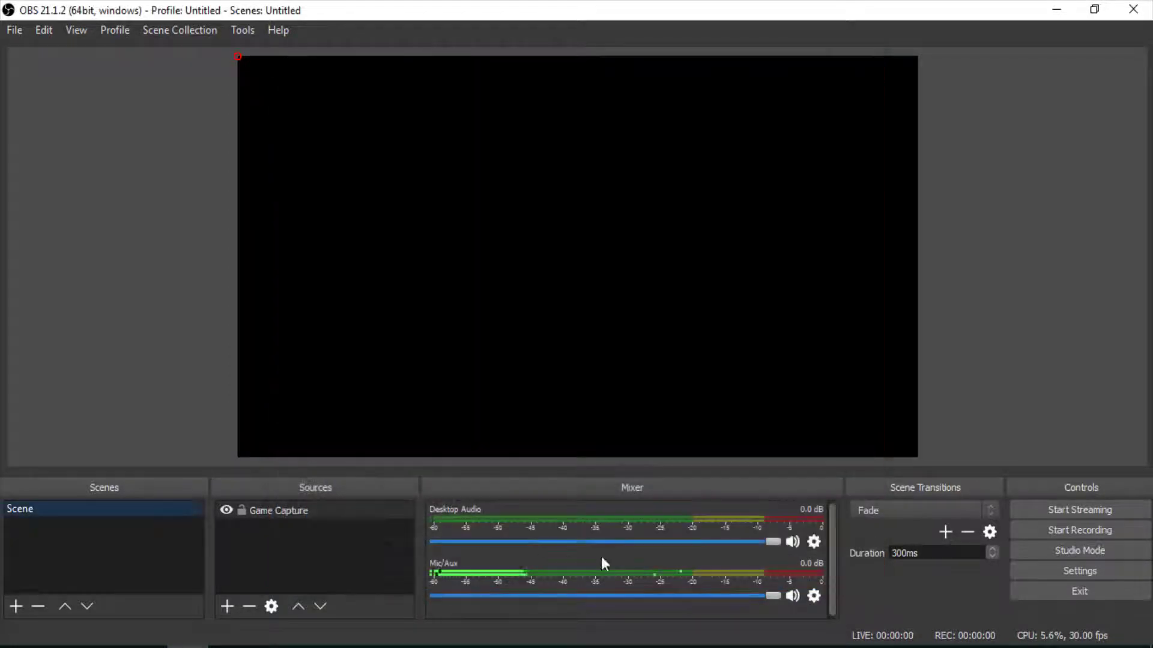
Remove the Game Capture source from the scene.
right_click(315, 511)
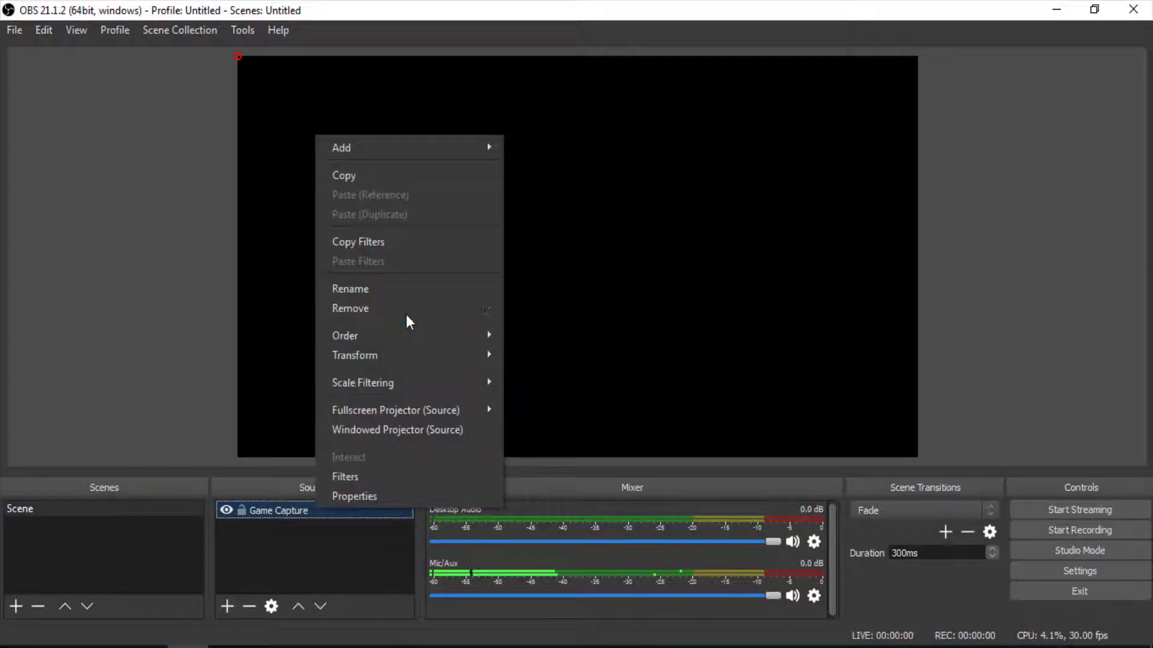
click(406, 310)
click(628, 353)
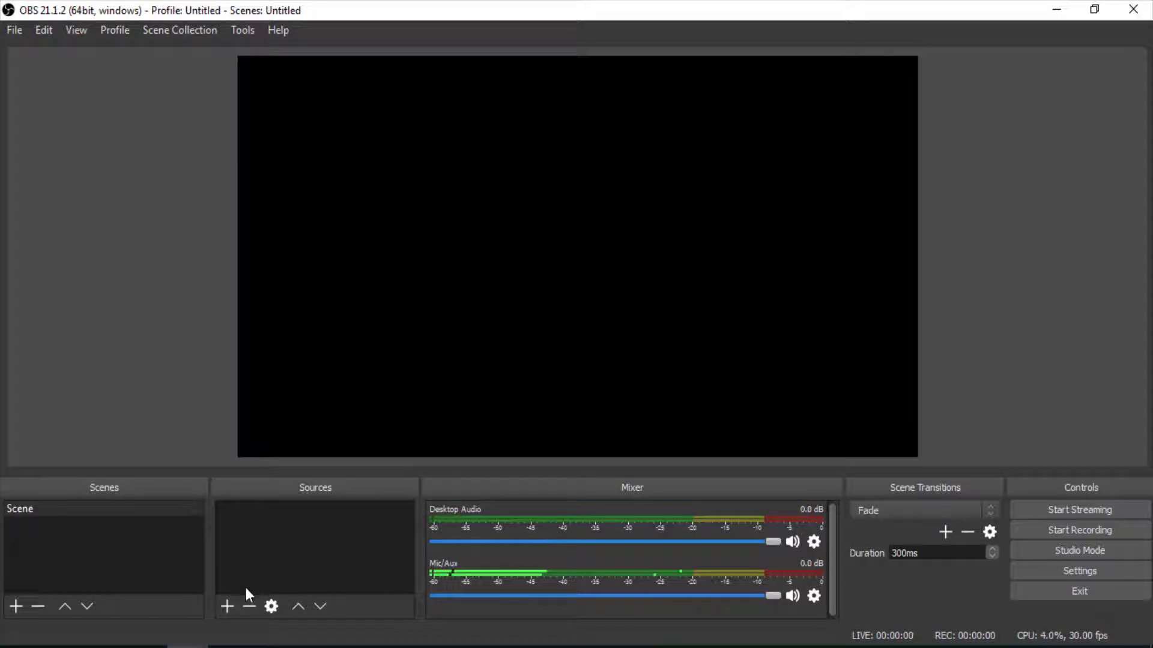
Add a new Display Capture source named "desktop Capture" to the scene.
click(227, 608)
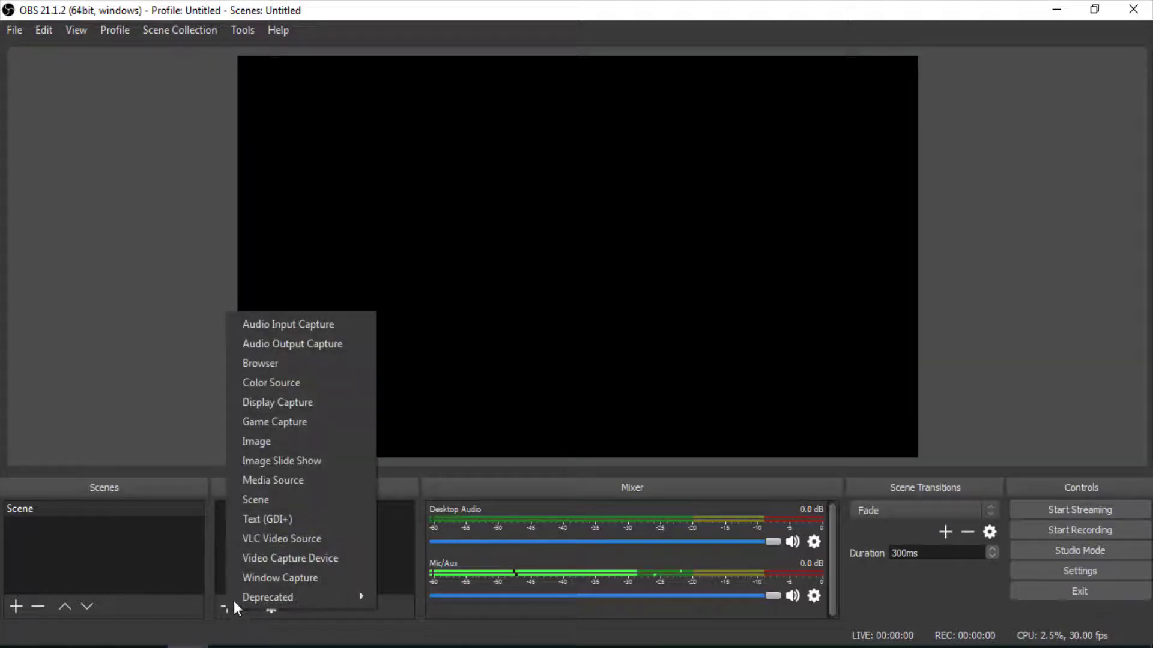
click(308, 401)
click(534, 238)
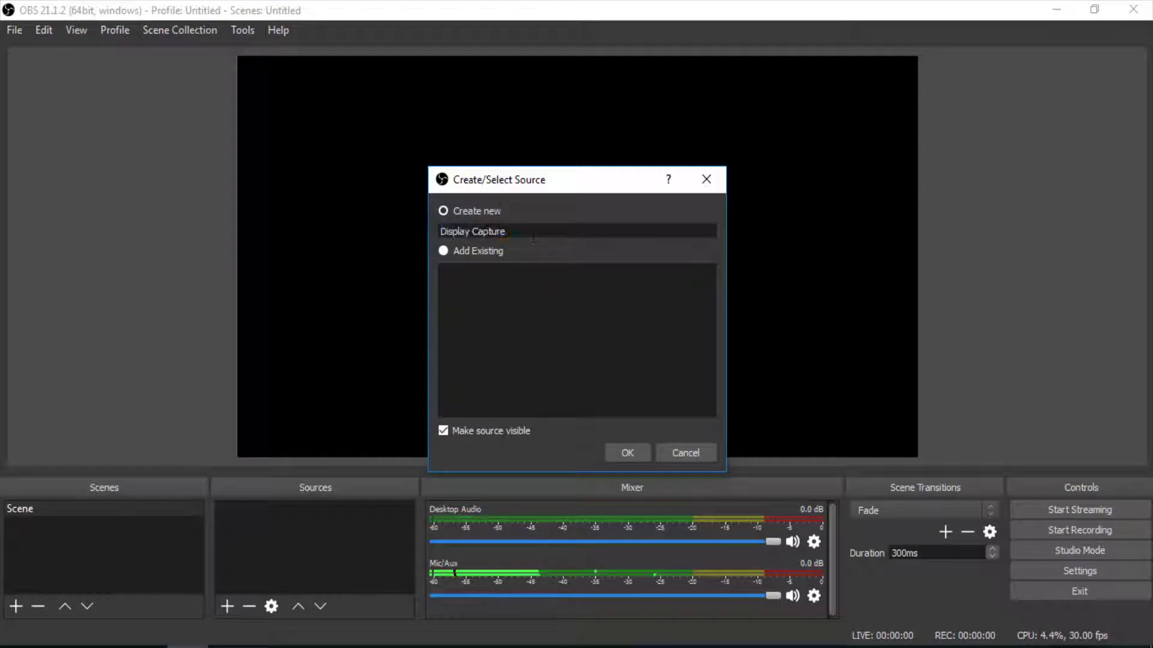
double_click(455, 231)
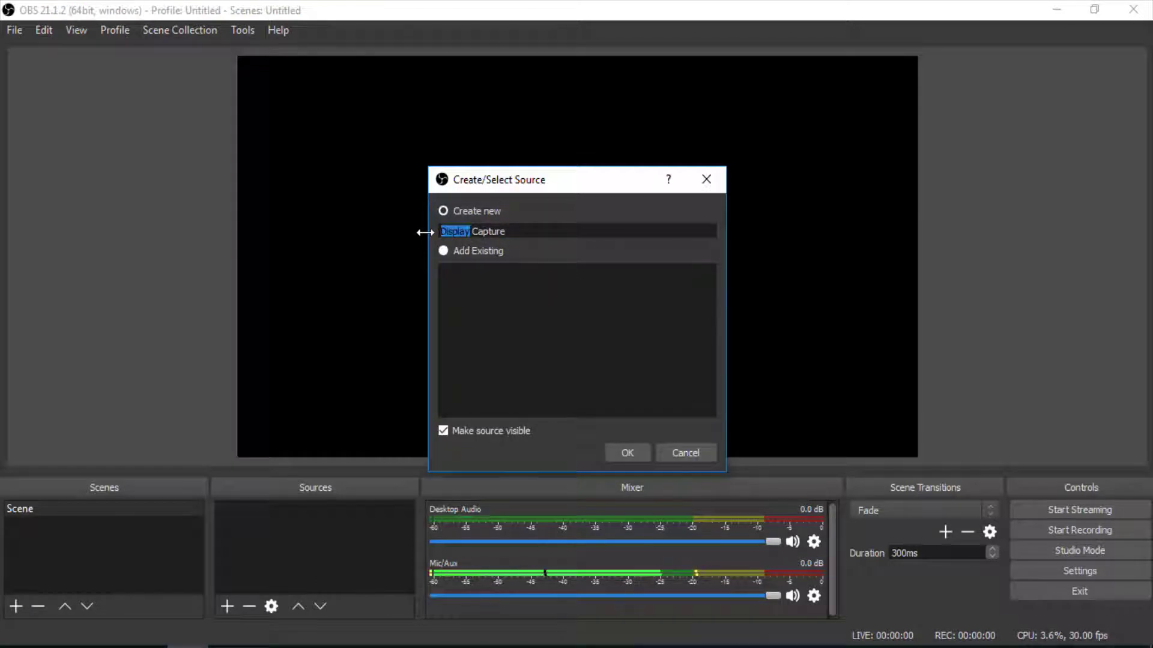
text(desktop)
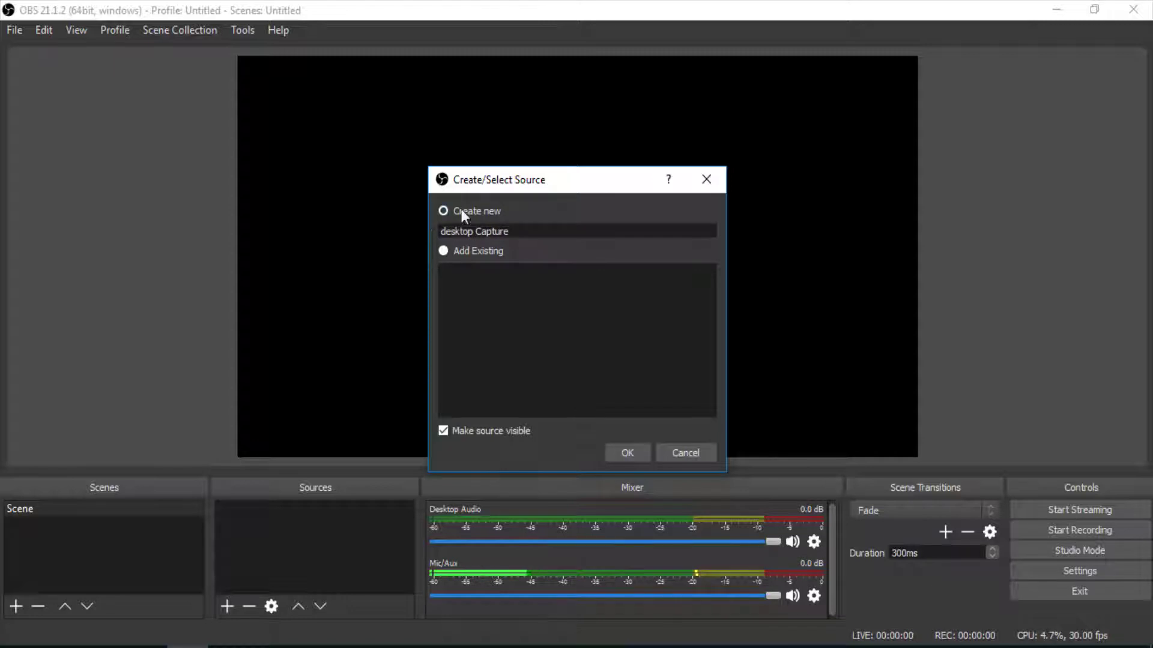
click(627, 454)
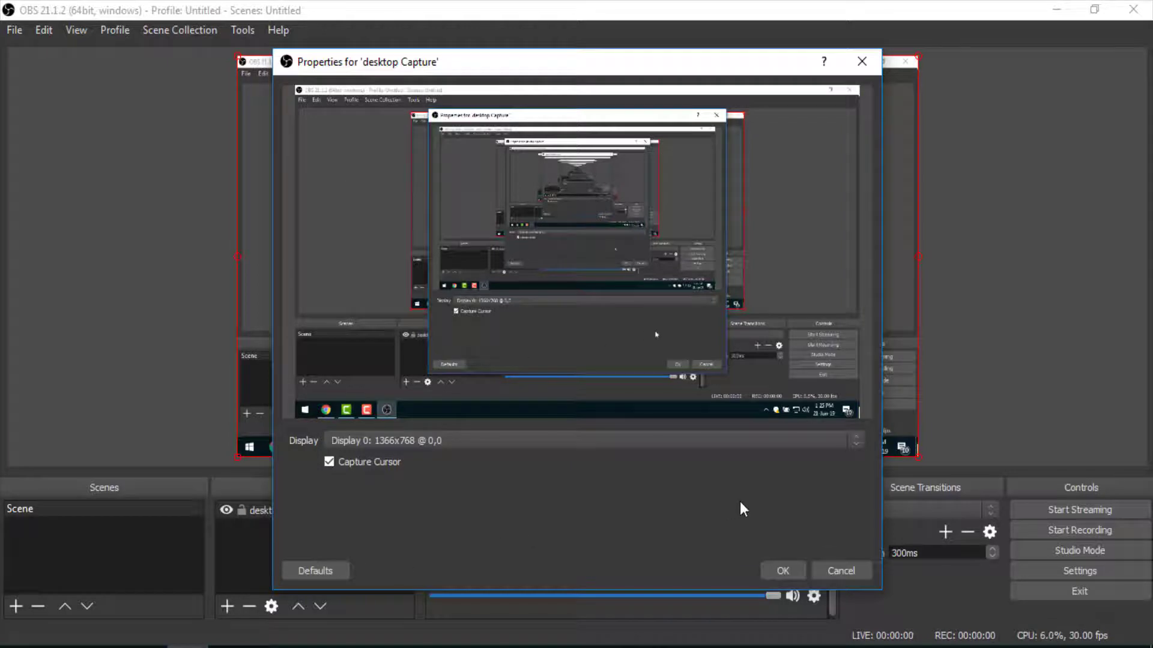
Choose "Display 0: 1366x768 @ 0,0" as the captured display, apply the source properties and deselect the source in the preview.
click(798, 442)
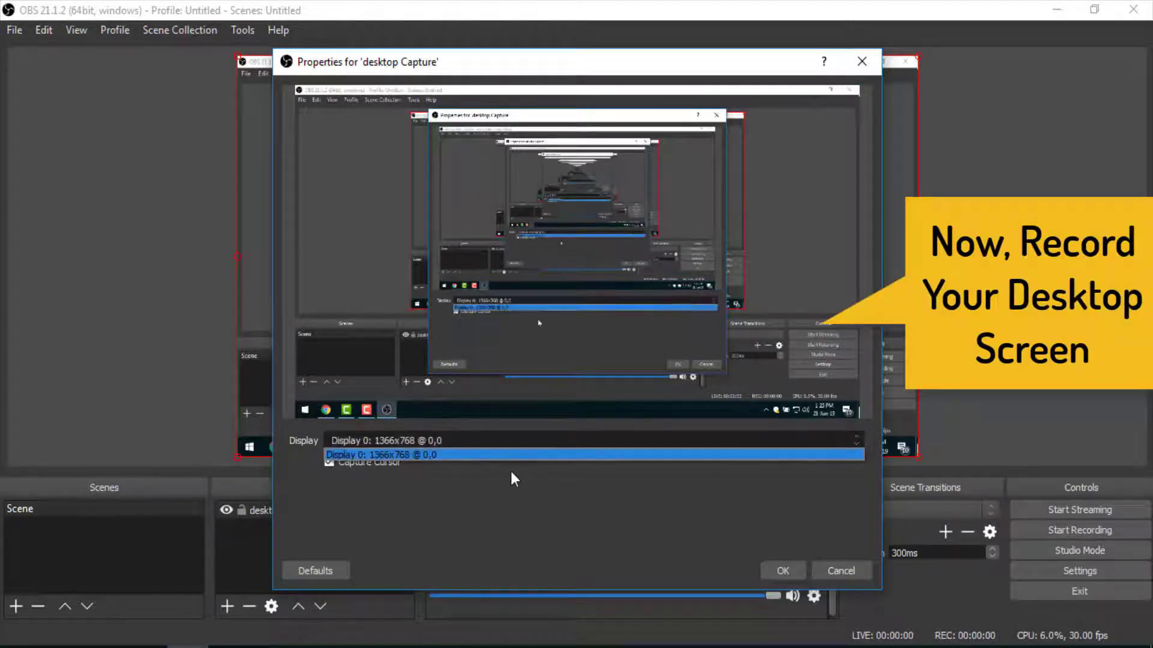
click(587, 454)
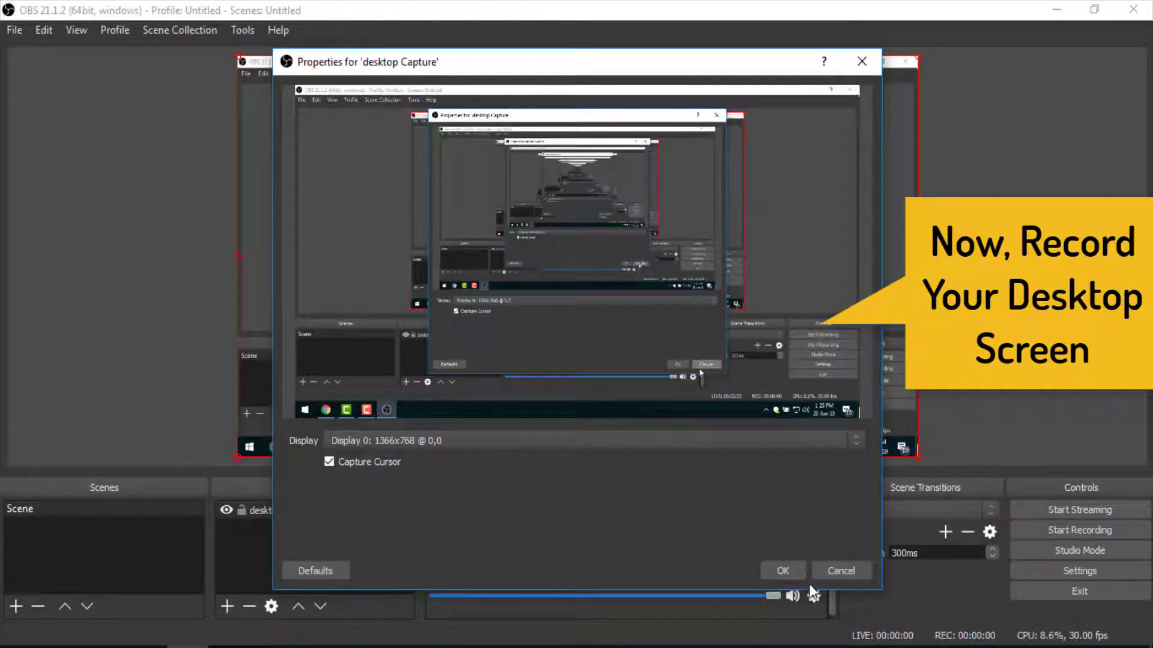
click(784, 574)
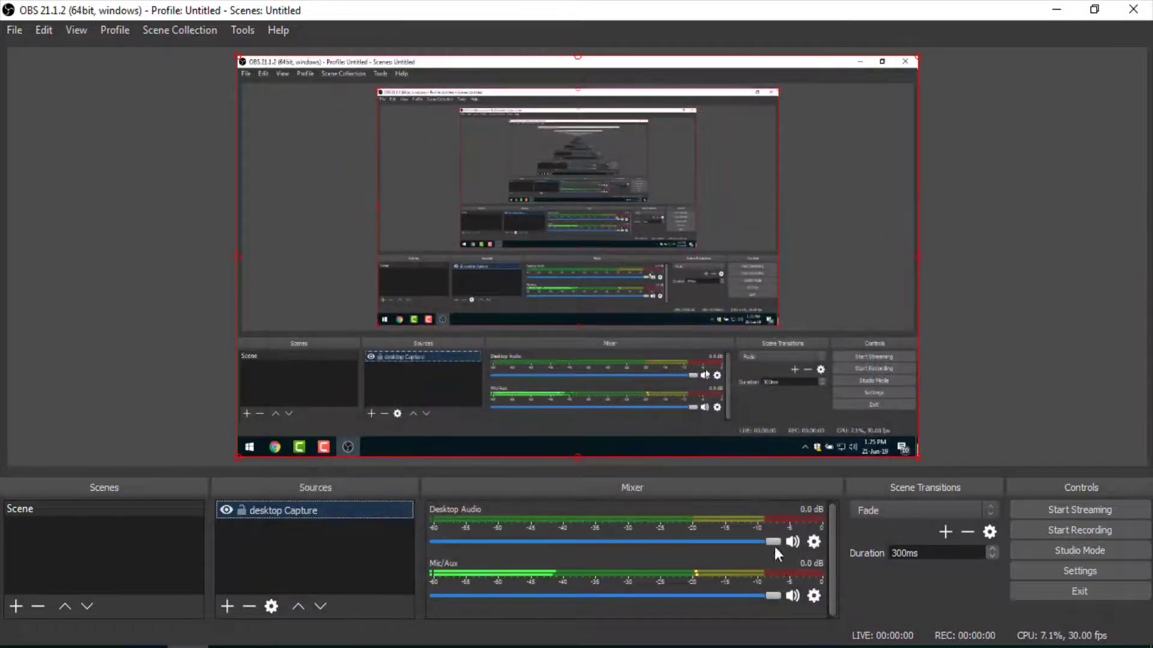
click(542, 260)
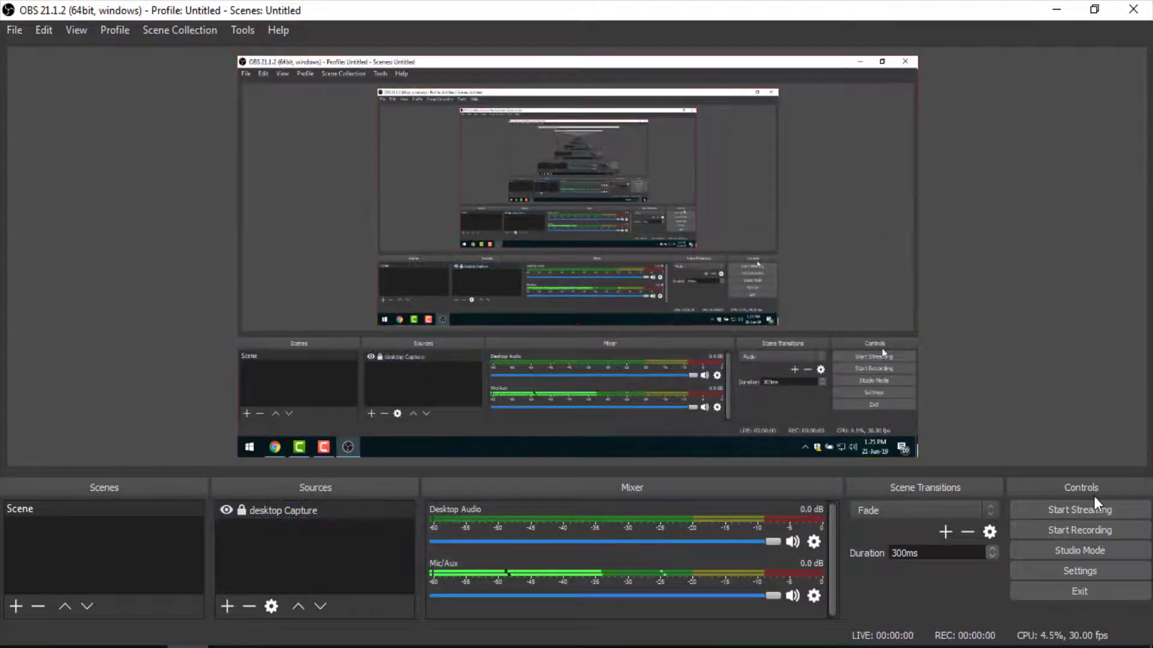
Open the OBS settings and set the general interface theme to Rachni.
click(1083, 574)
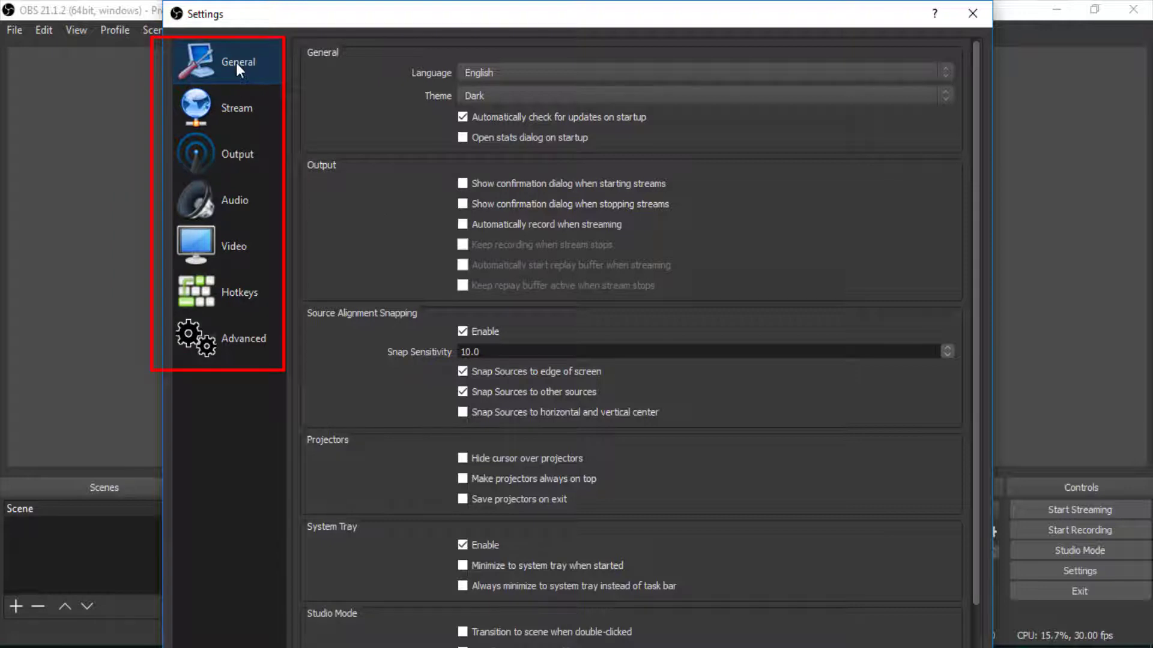
click(615, 73)
click(615, 73)
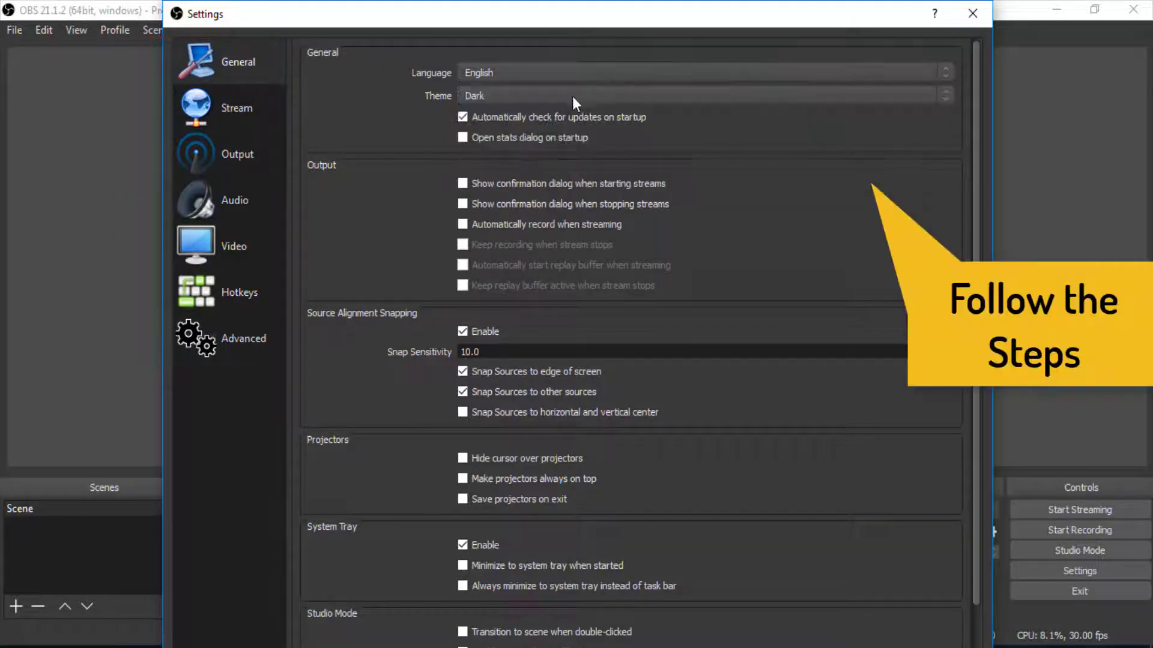
click(534, 88)
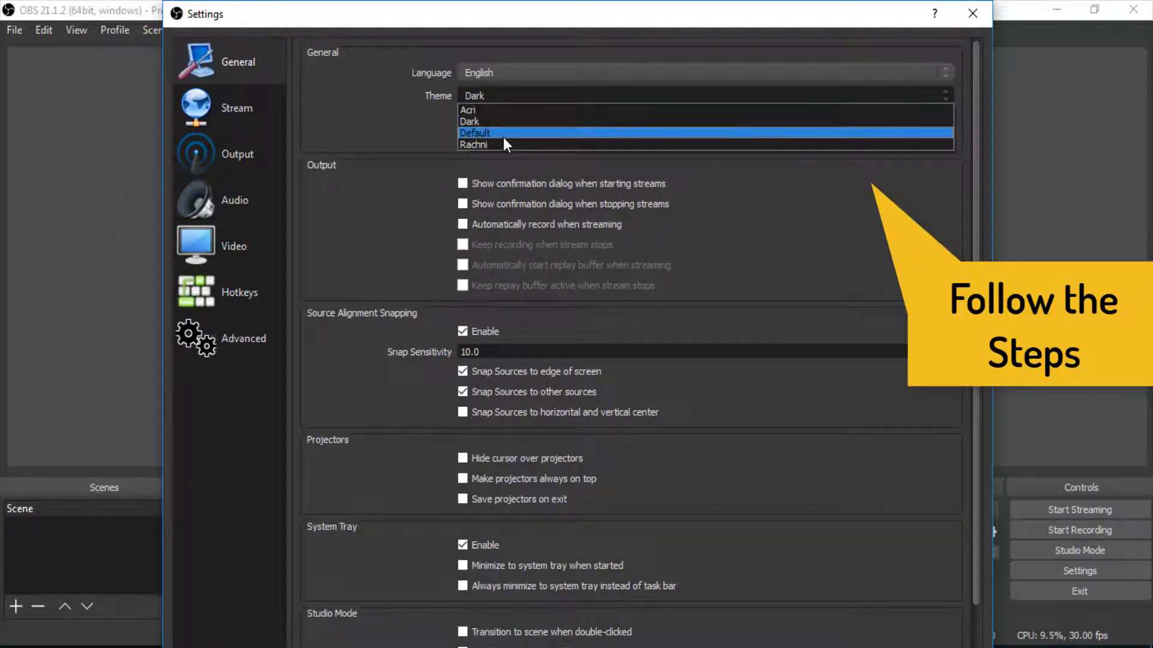
key(Escape)
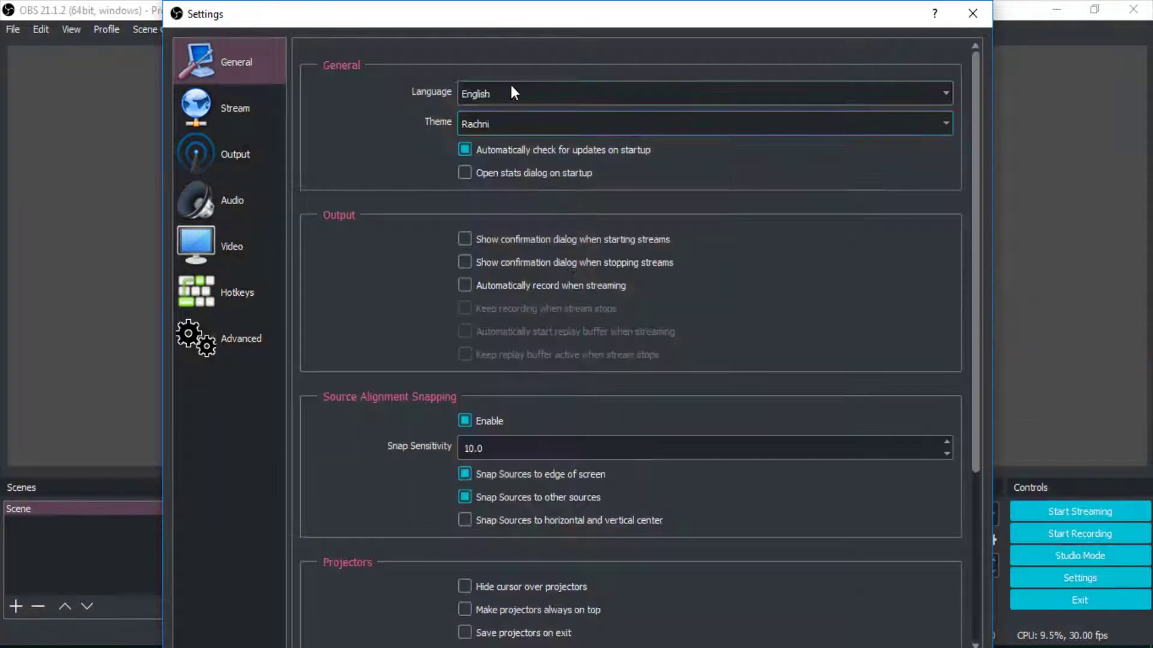
Try the Default interface theme and settle on the Dark theme in the general settings.
click(506, 123)
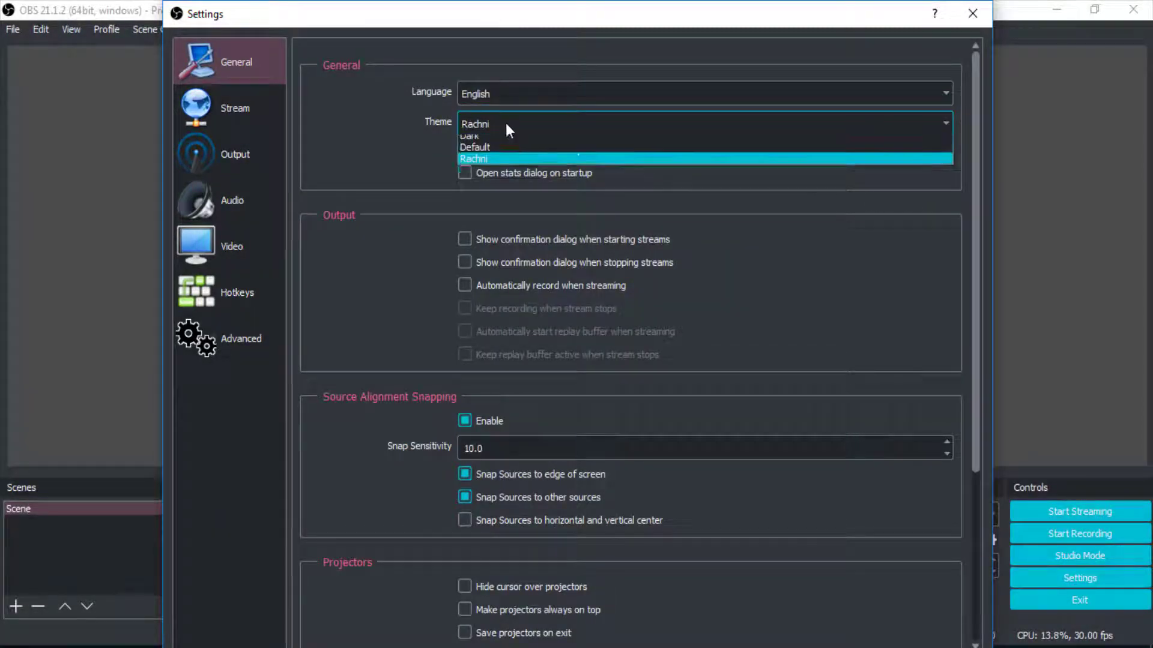
click(508, 134)
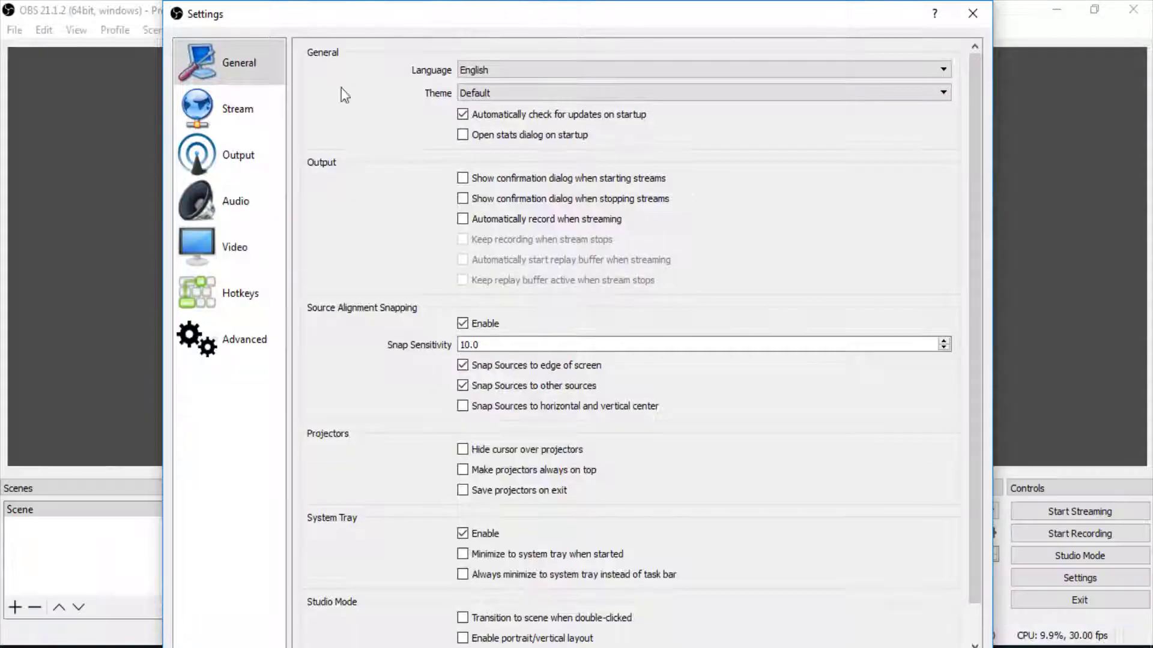
click(537, 98)
click(523, 119)
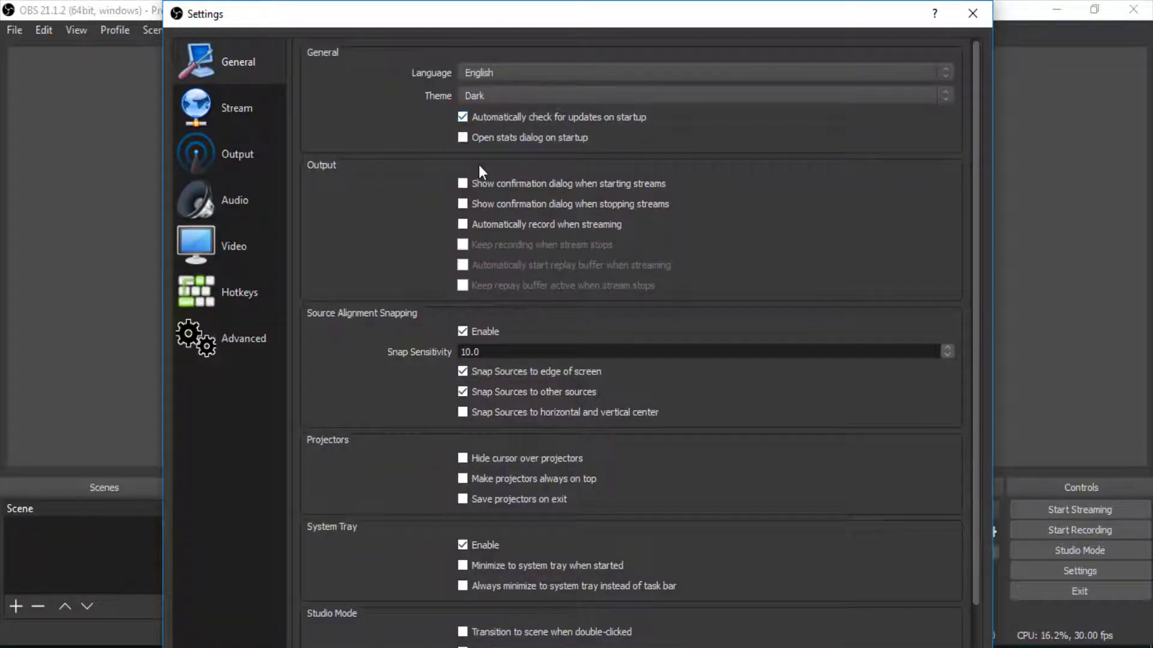
Review the live streaming services offered in the stream settings.
click(246, 108)
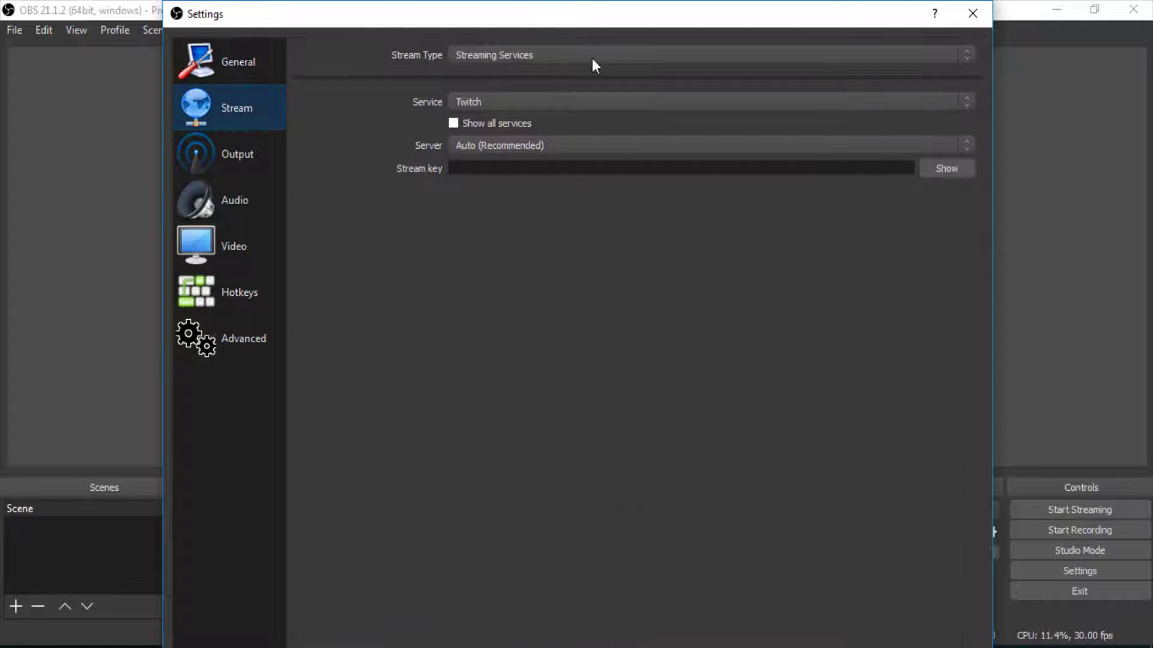
click(556, 102)
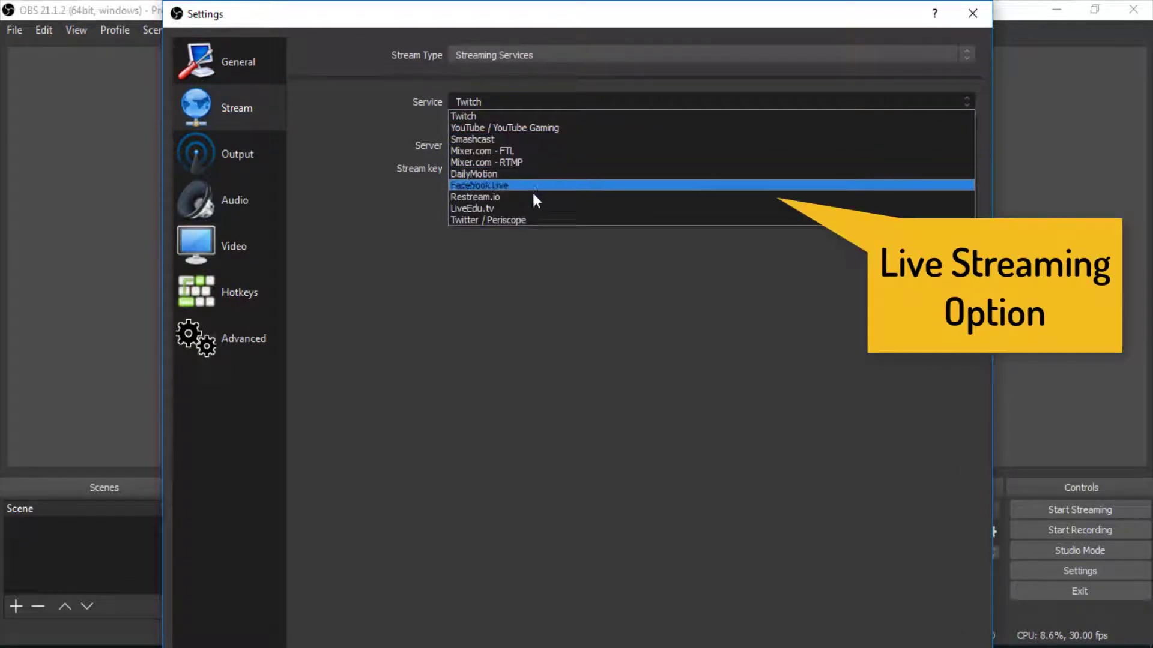
click(494, 255)
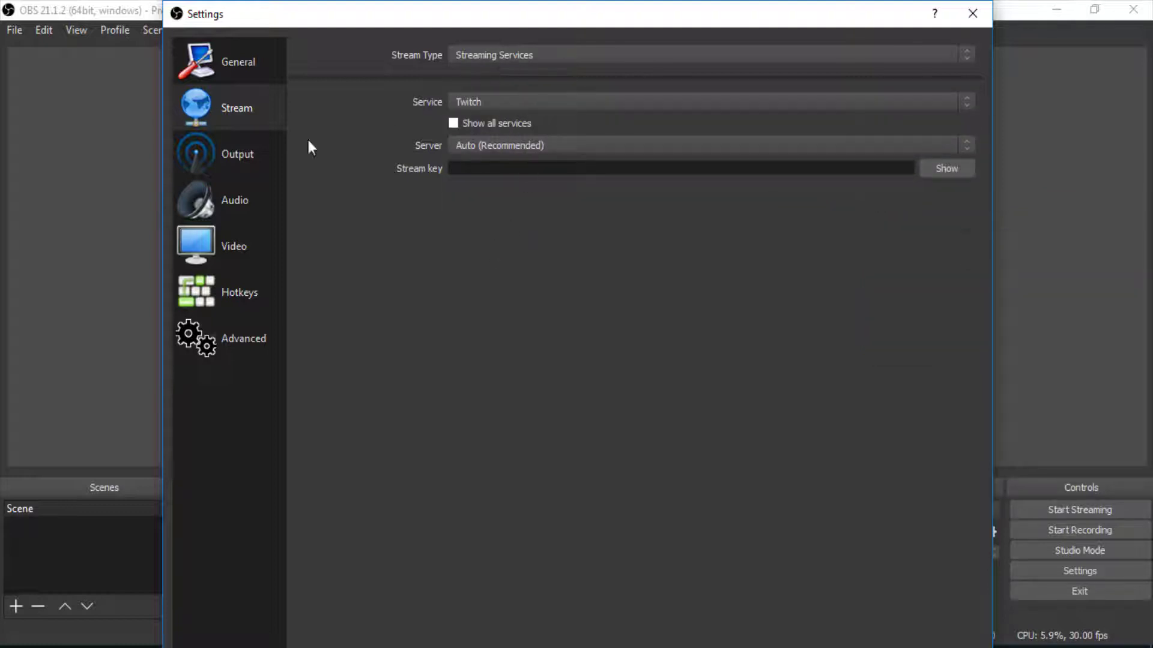
Create a folder named "obs videos" on the Desktop and choose it as the recording path in the output settings.
click(230, 162)
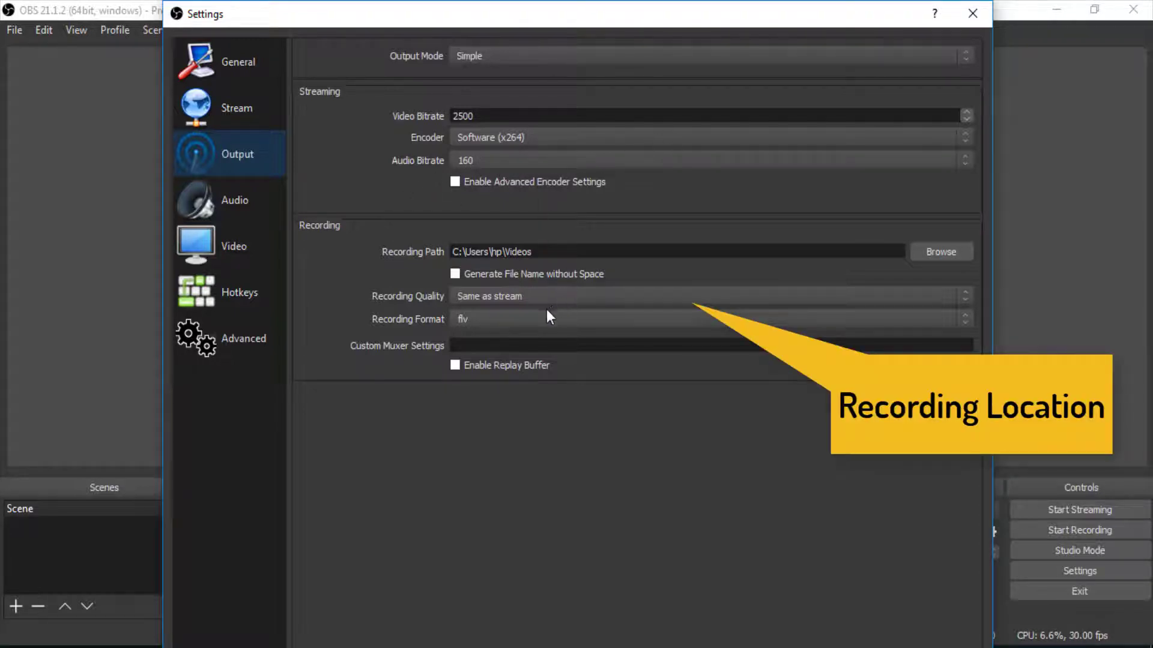
click(932, 253)
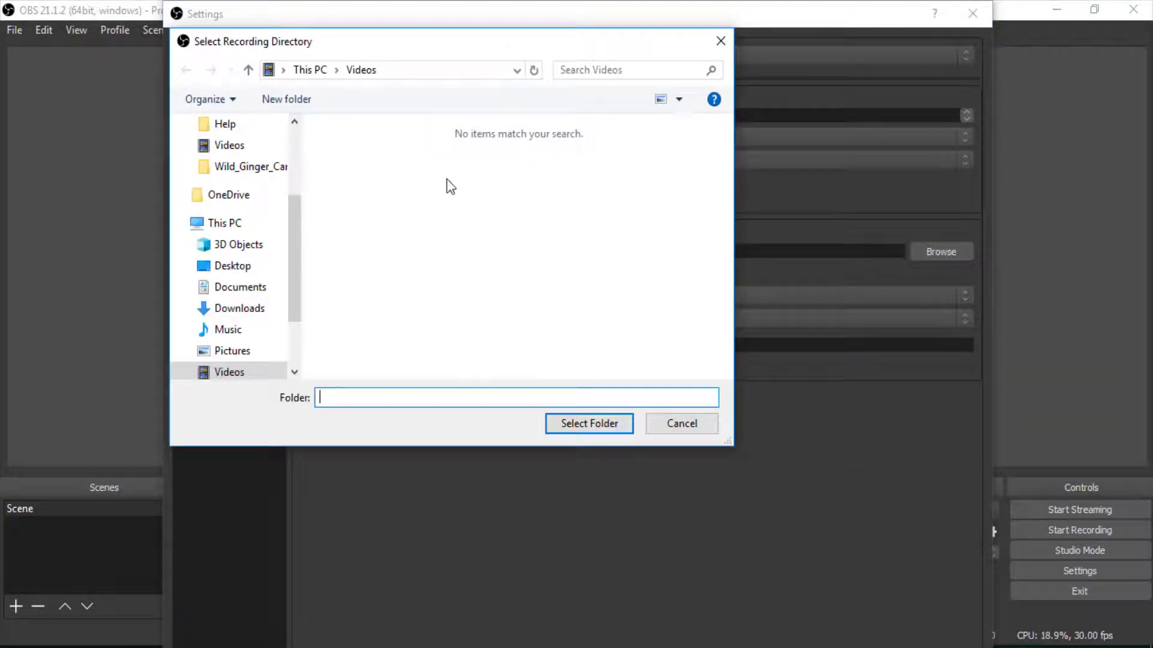
drag(298, 244, 249, 180)
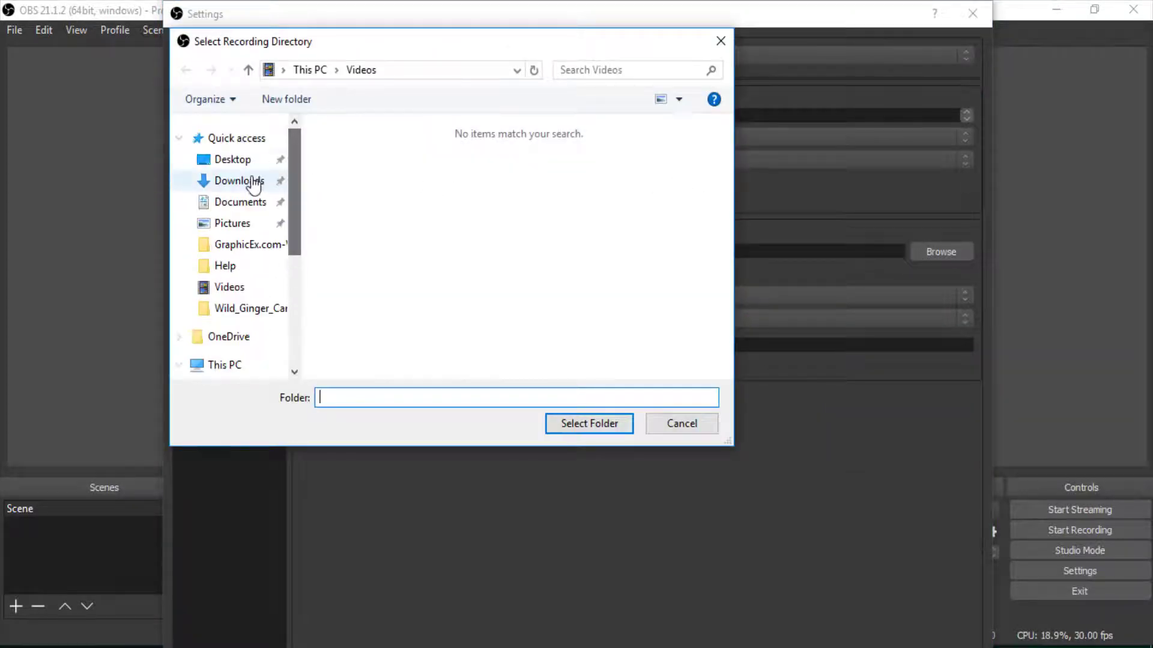
click(242, 166)
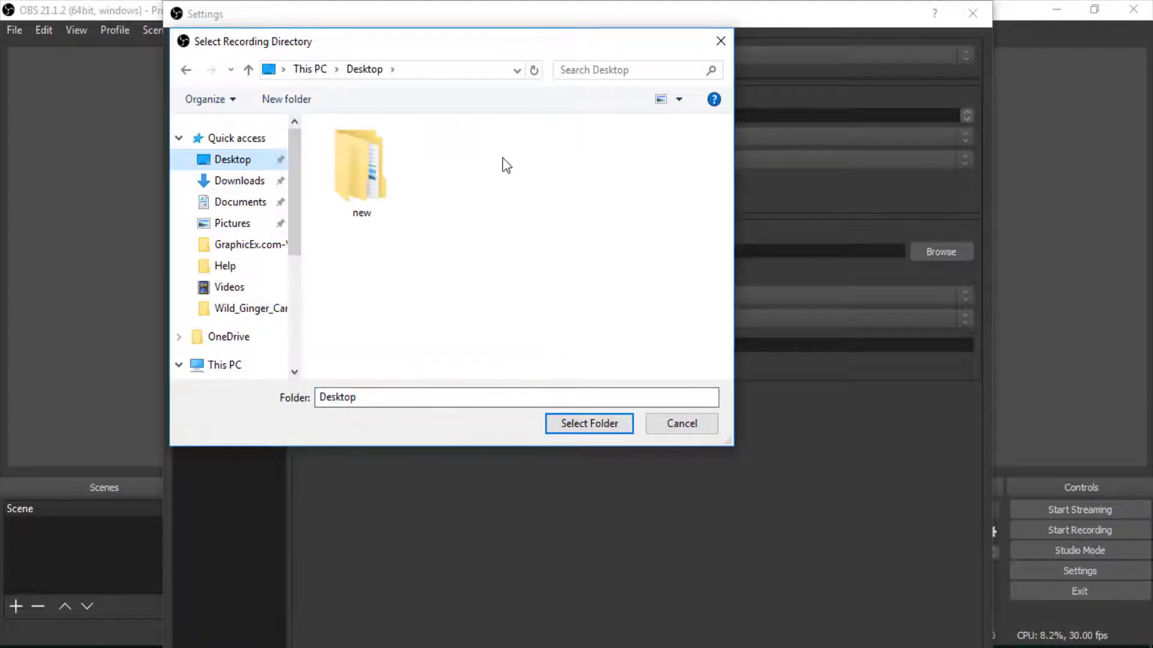
click(311, 99)
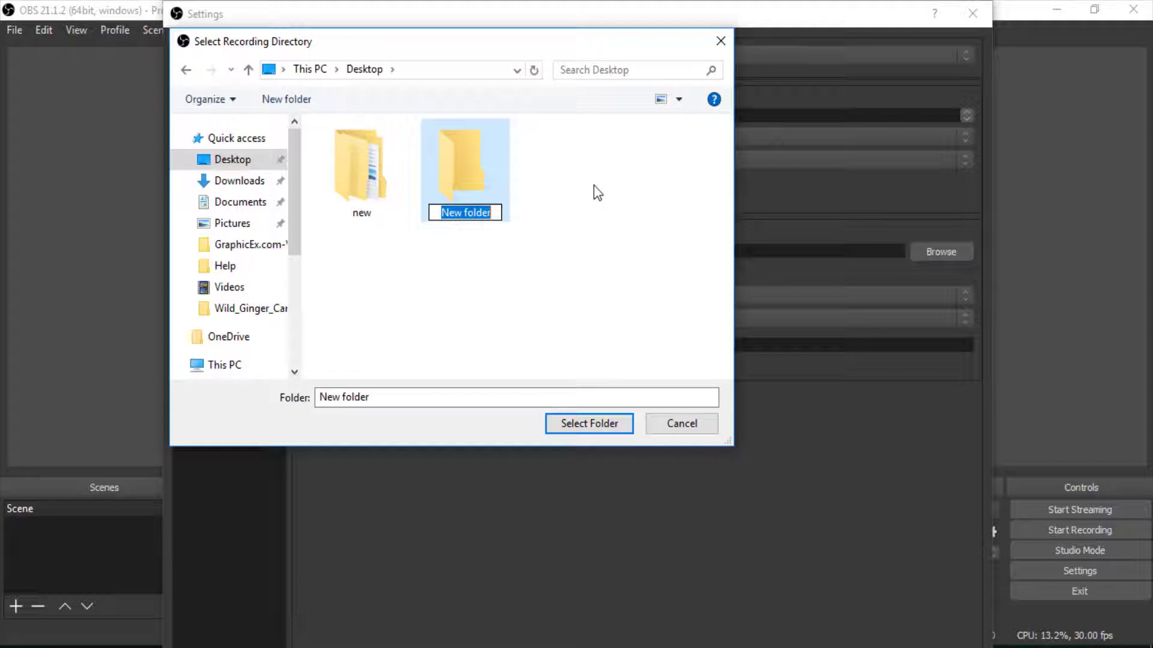
text(o)
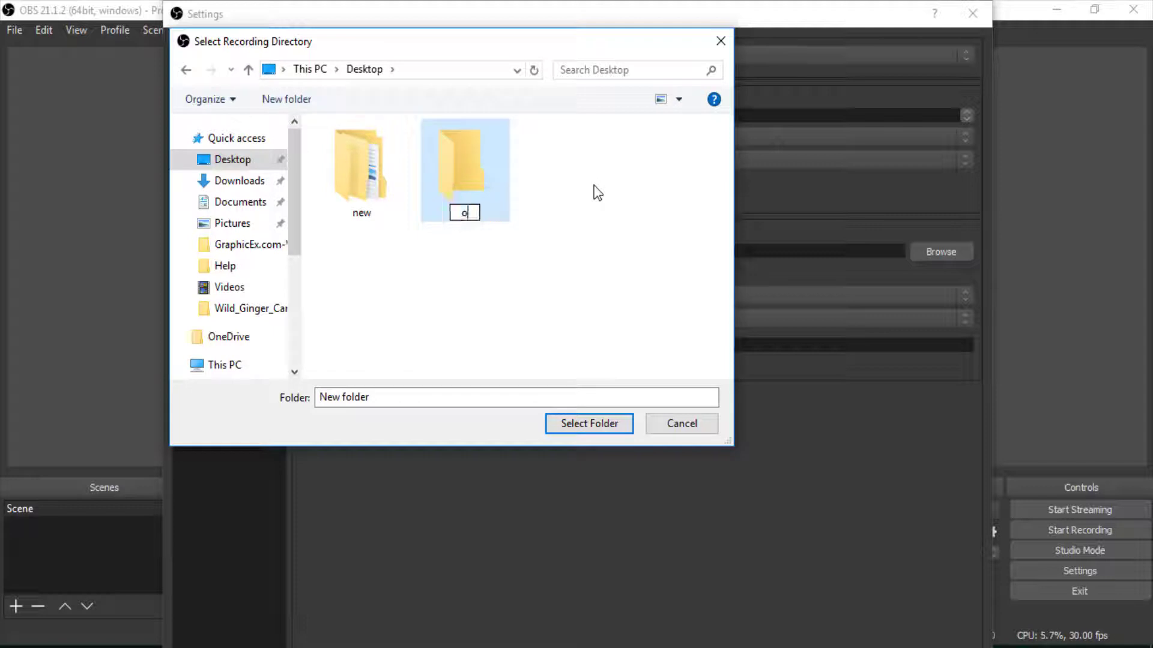
text(bs videos)
click(595, 424)
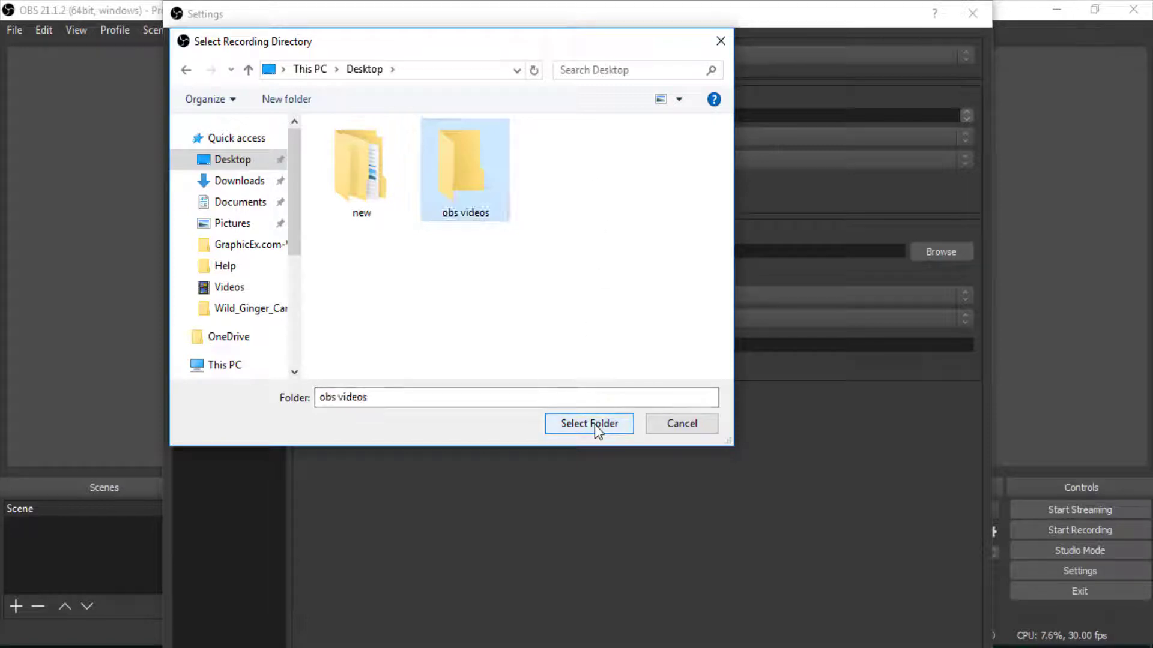
click(594, 424)
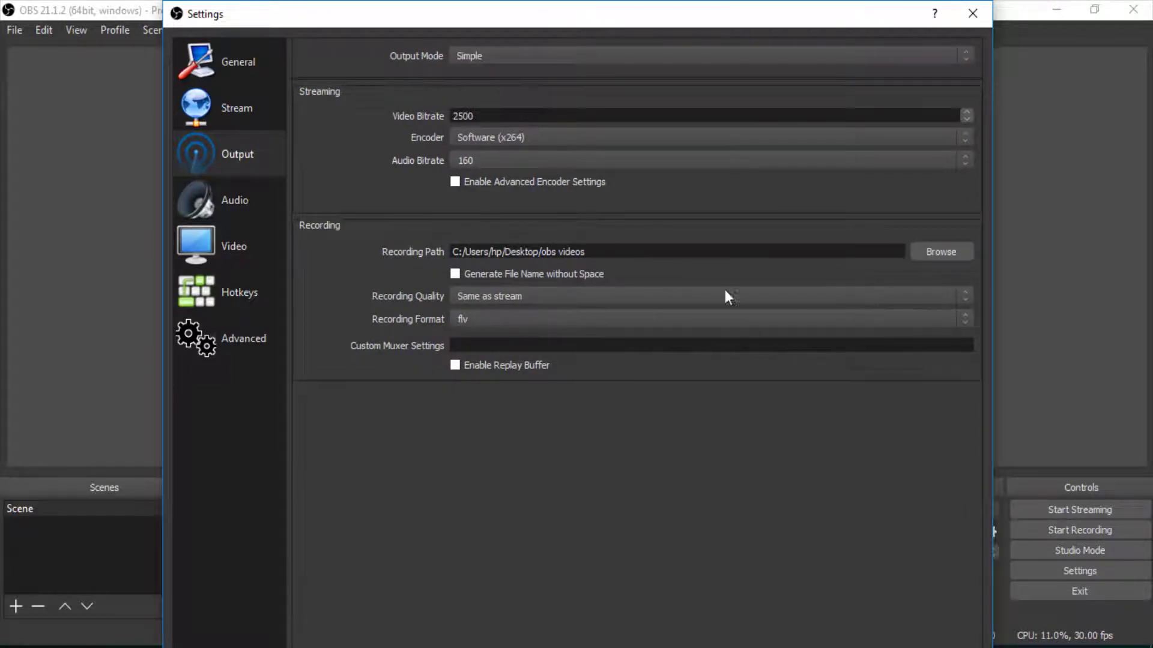
Set the recording quality to "High Quality, Medium File Size" and the format to mp4, keeping the Software (x264) encoder.
click(755, 300)
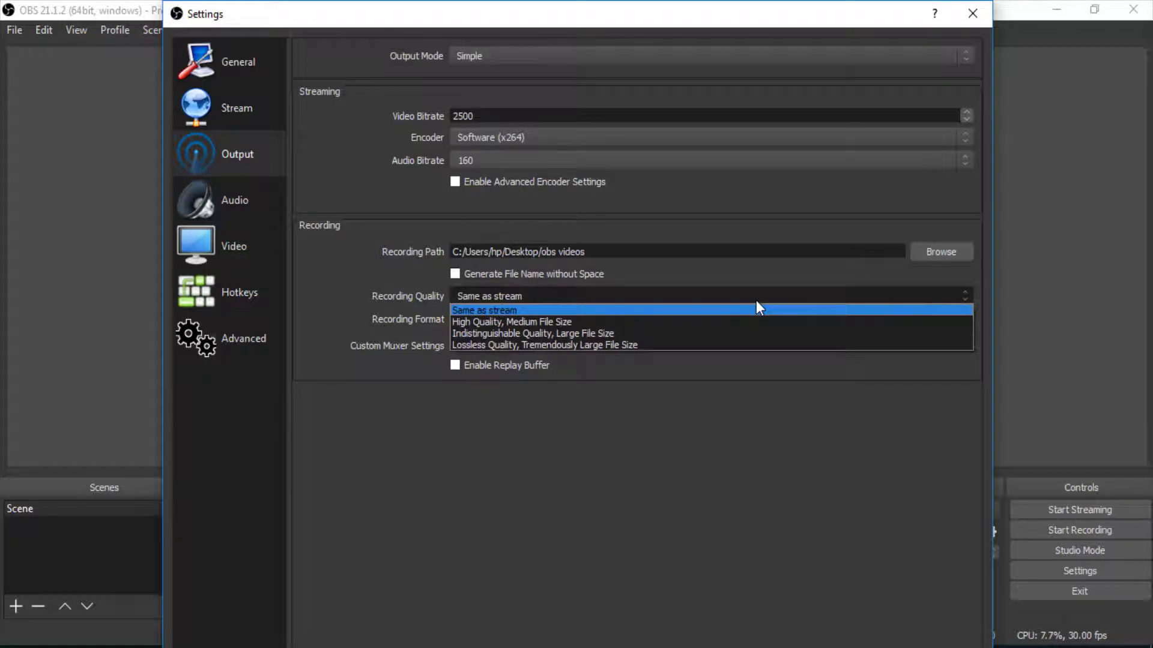
click(522, 322)
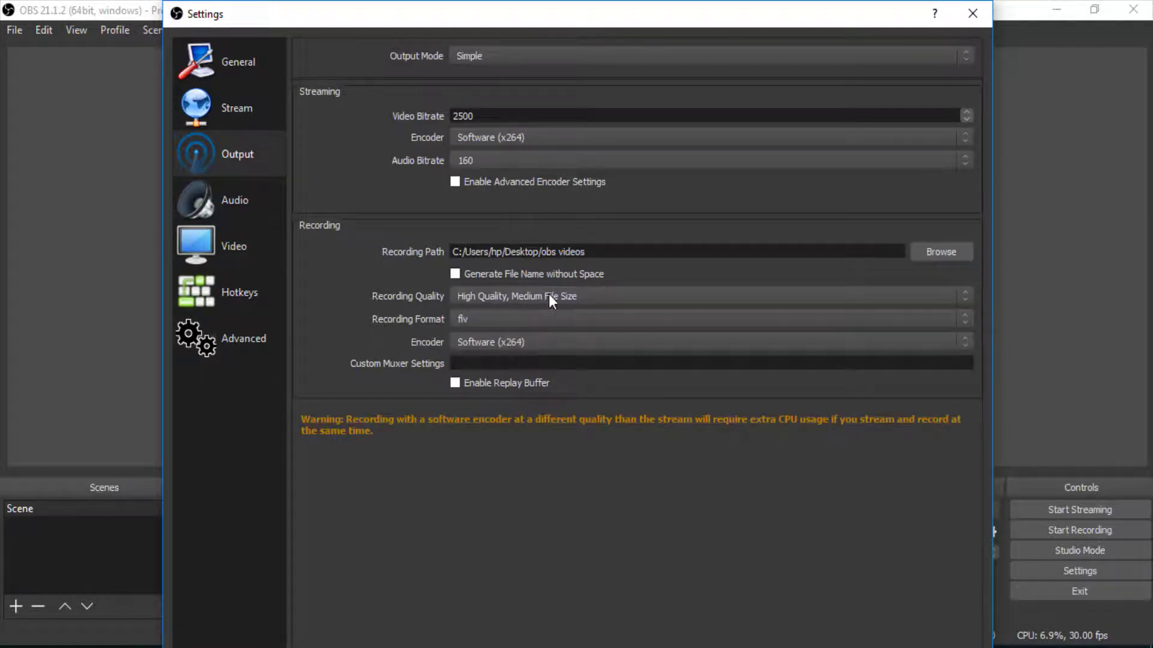
click(488, 320)
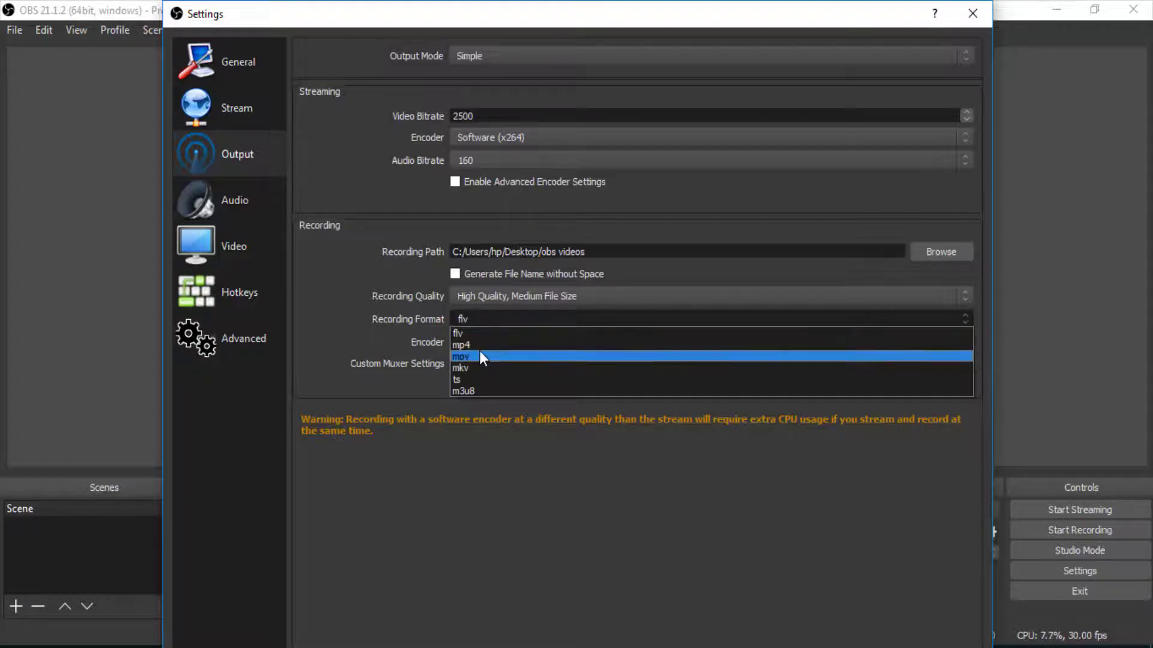
click(481, 348)
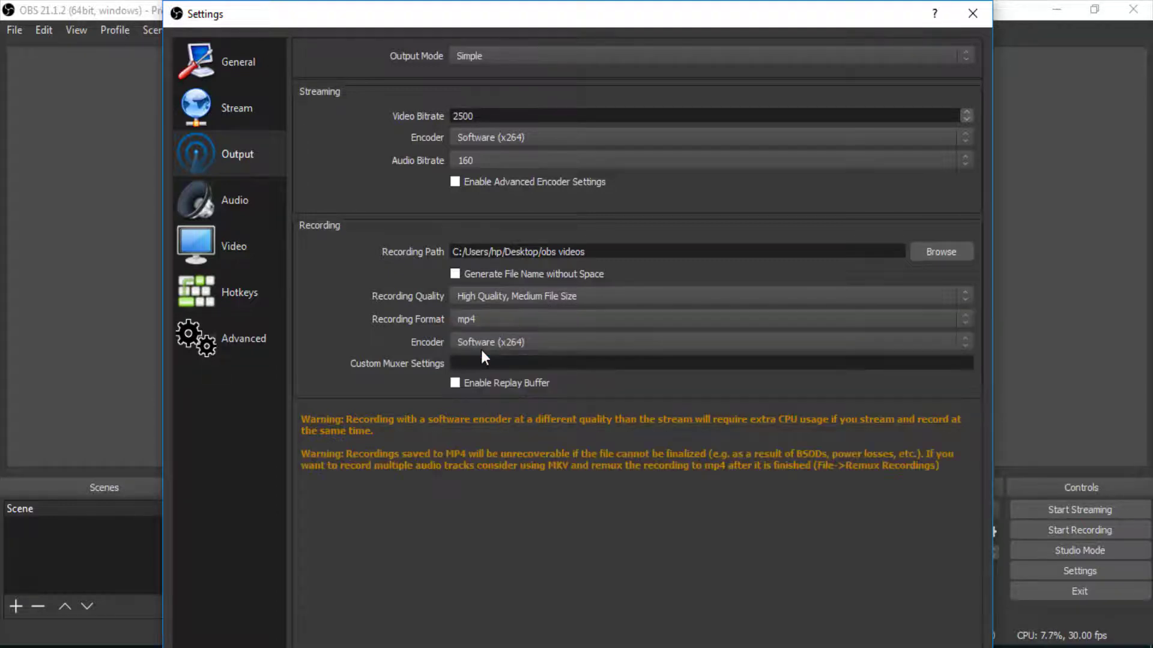
click(531, 340)
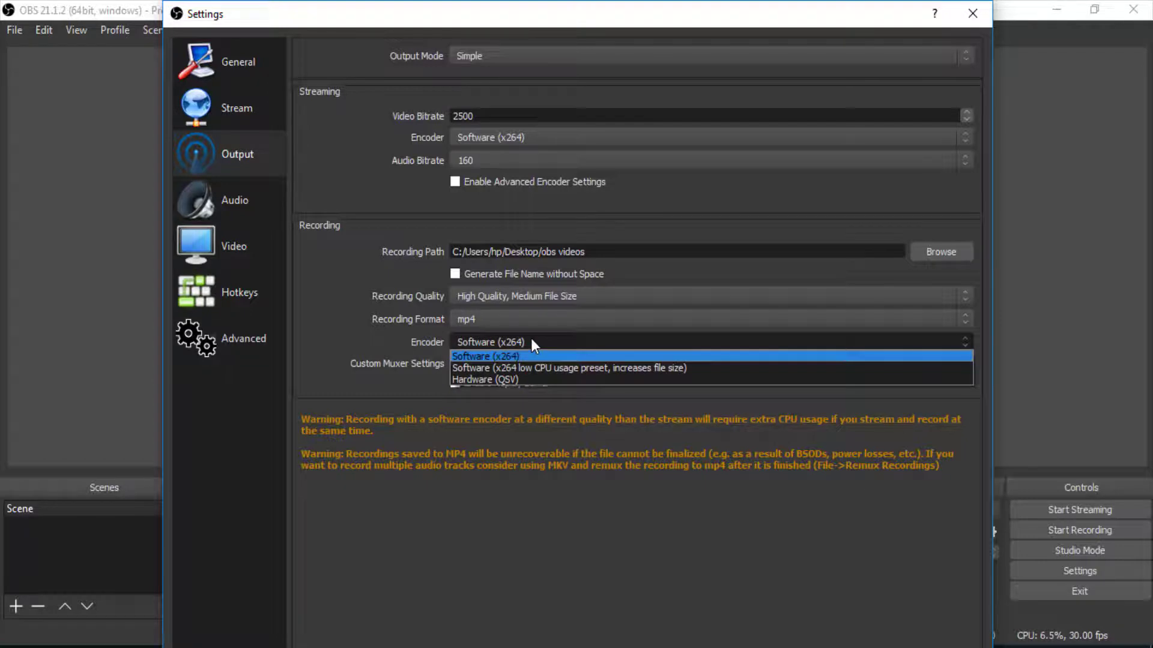
click(532, 341)
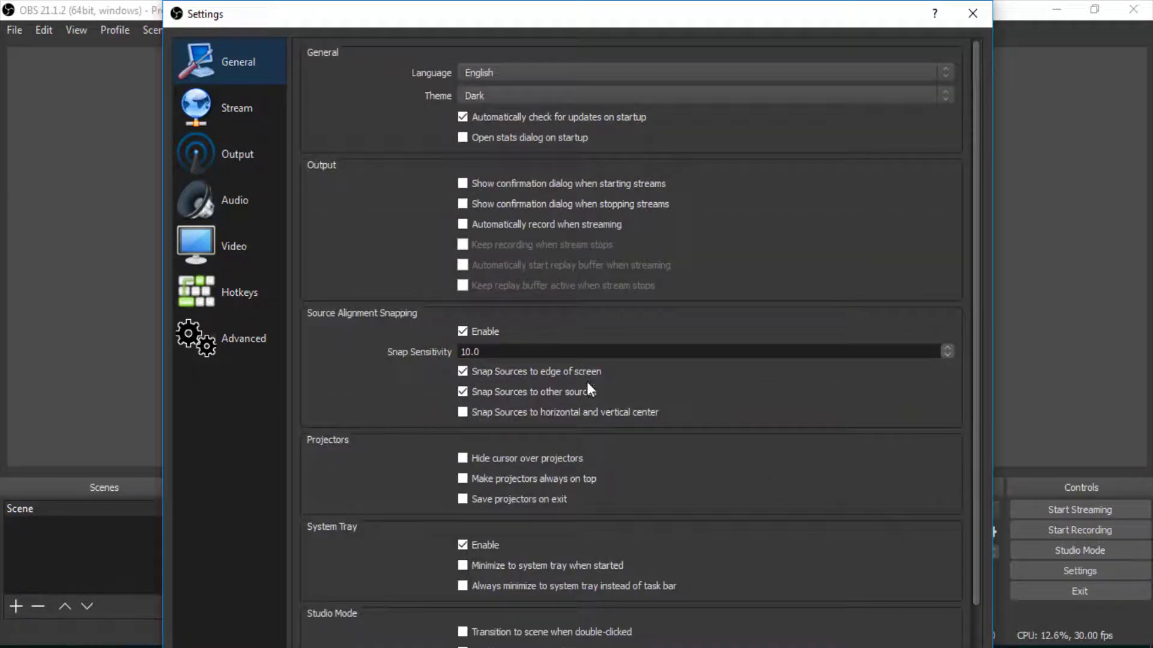
Examine the channel and desktop audio device options in the audio settings.
click(232, 207)
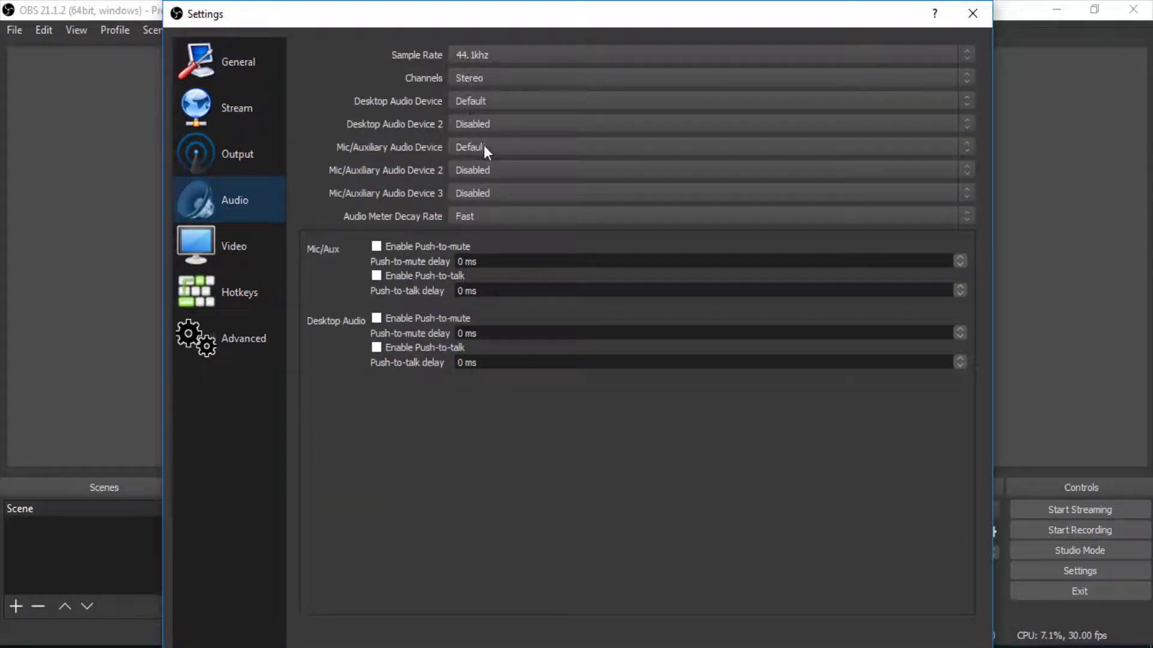
click(502, 82)
click(499, 74)
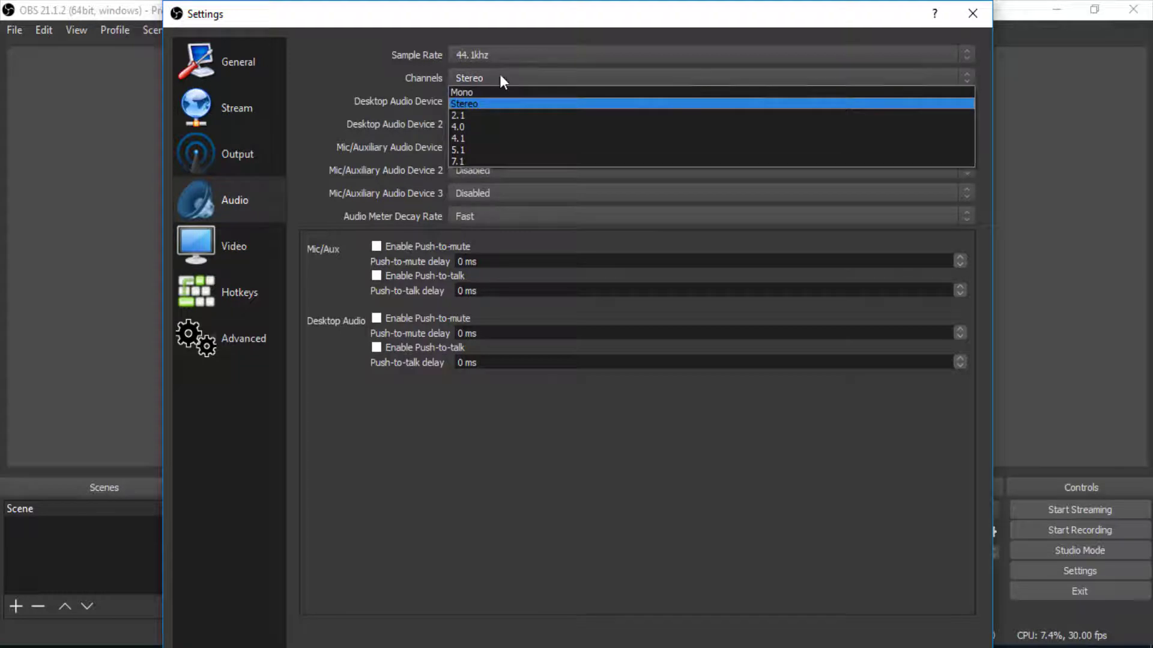
click(528, 98)
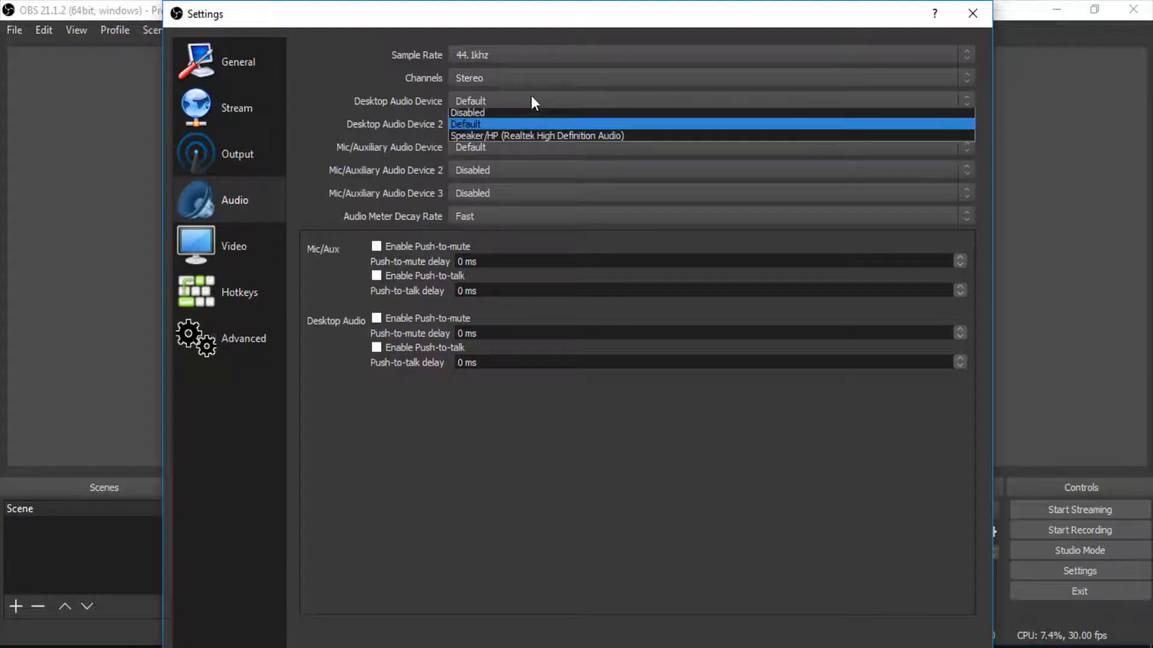
click(528, 96)
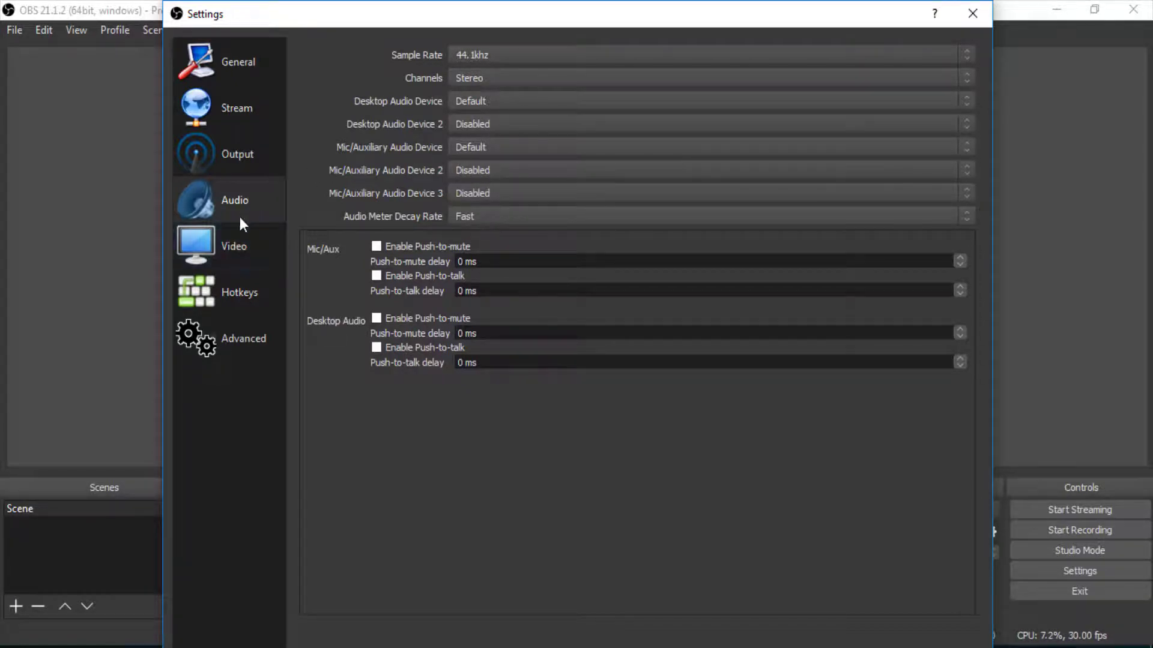
Set both the base (canvas) and output (scaled) video resolutions to 1920x1080, check the hotkey settings and save the settings.
click(235, 247)
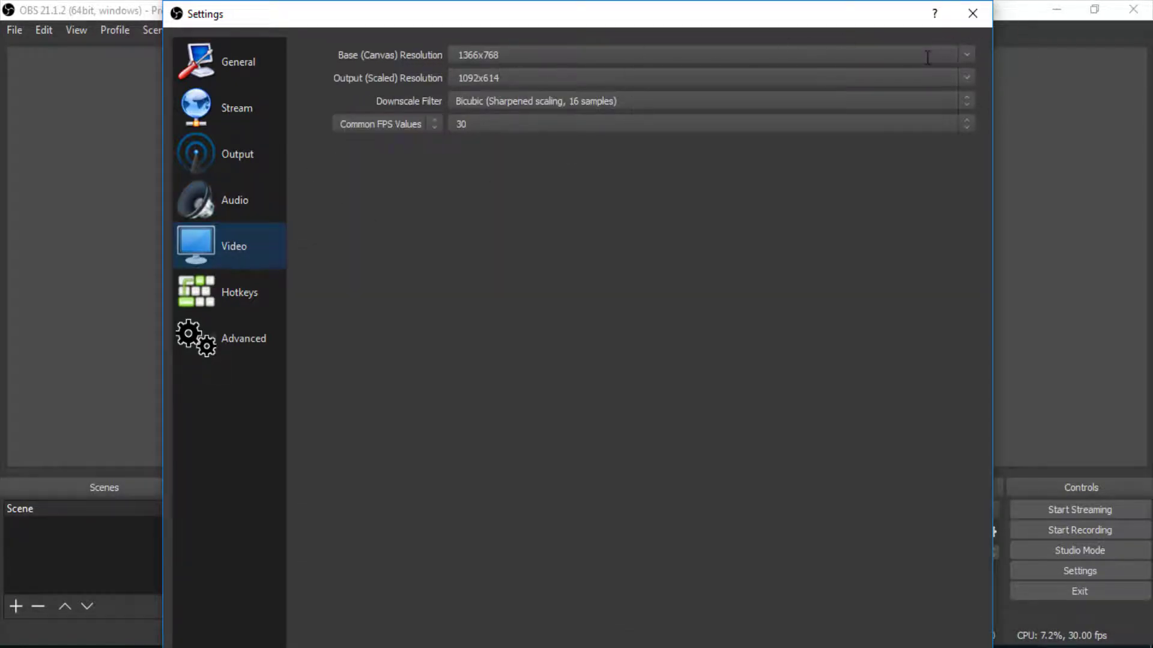
click(966, 53)
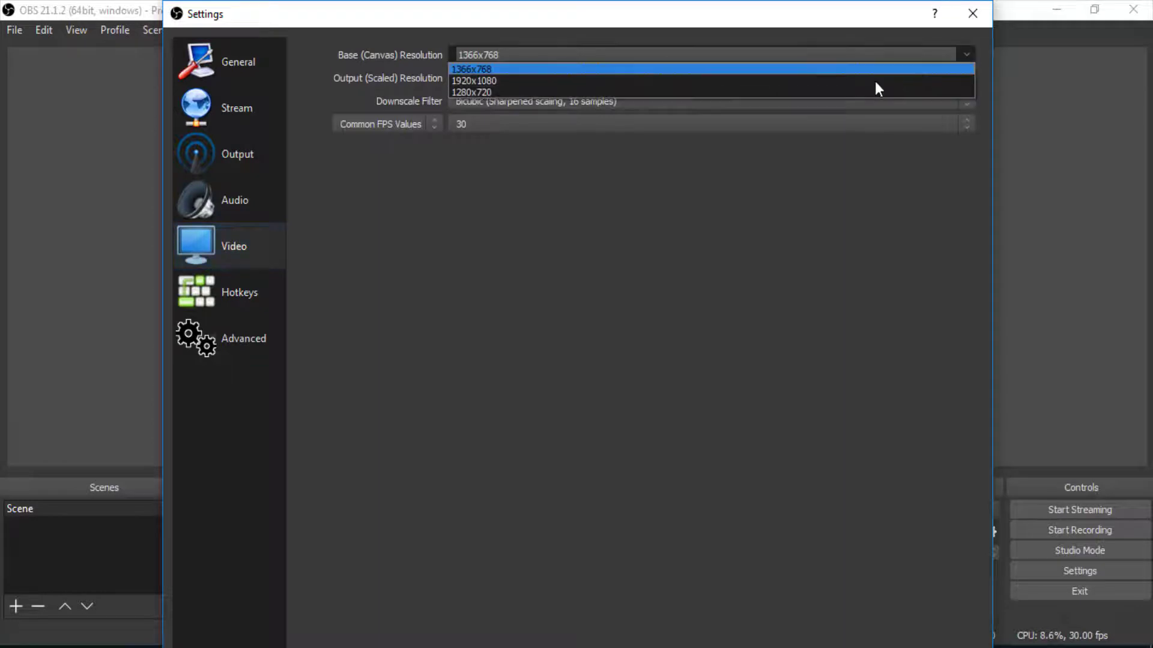
click(540, 84)
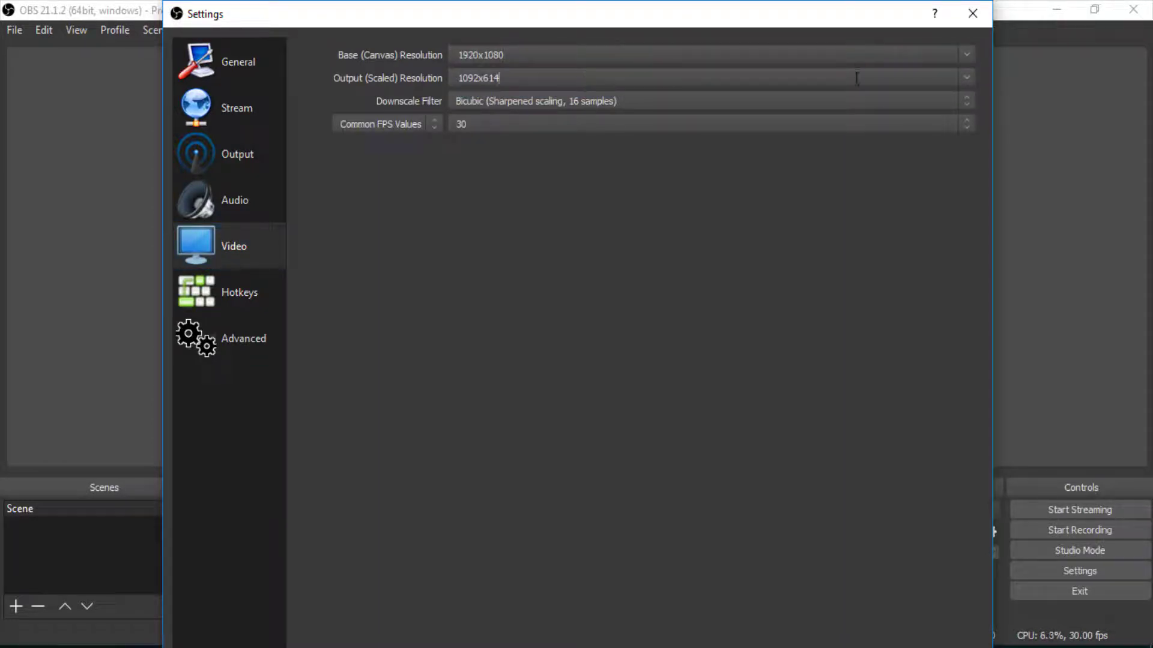
click(967, 80)
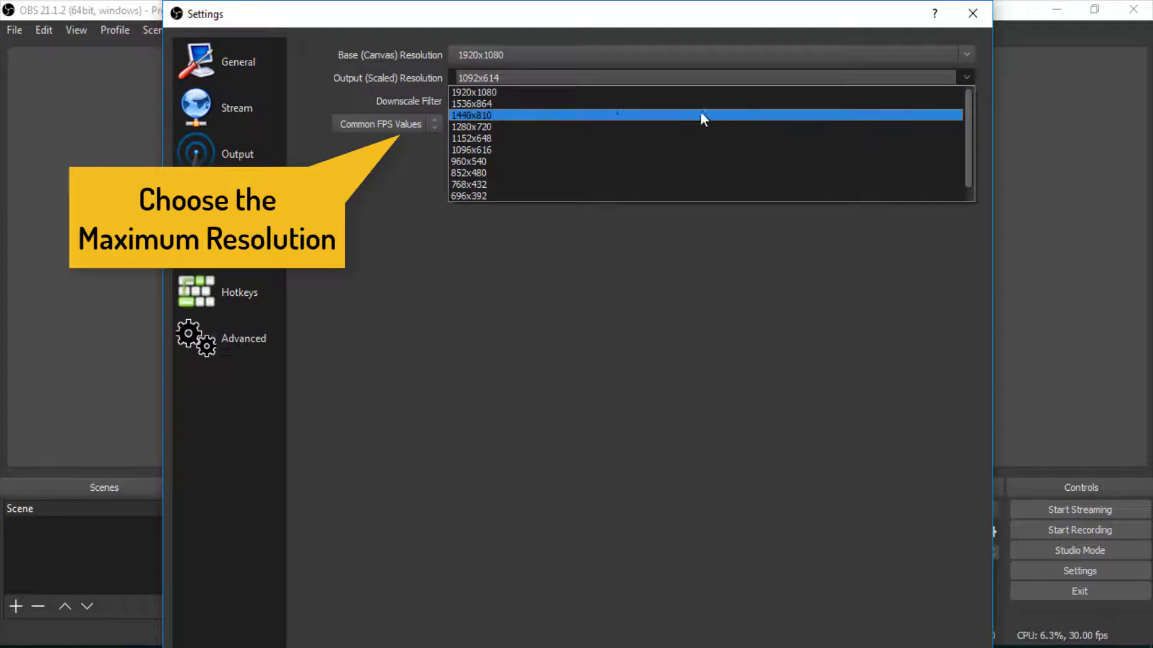
click(597, 92)
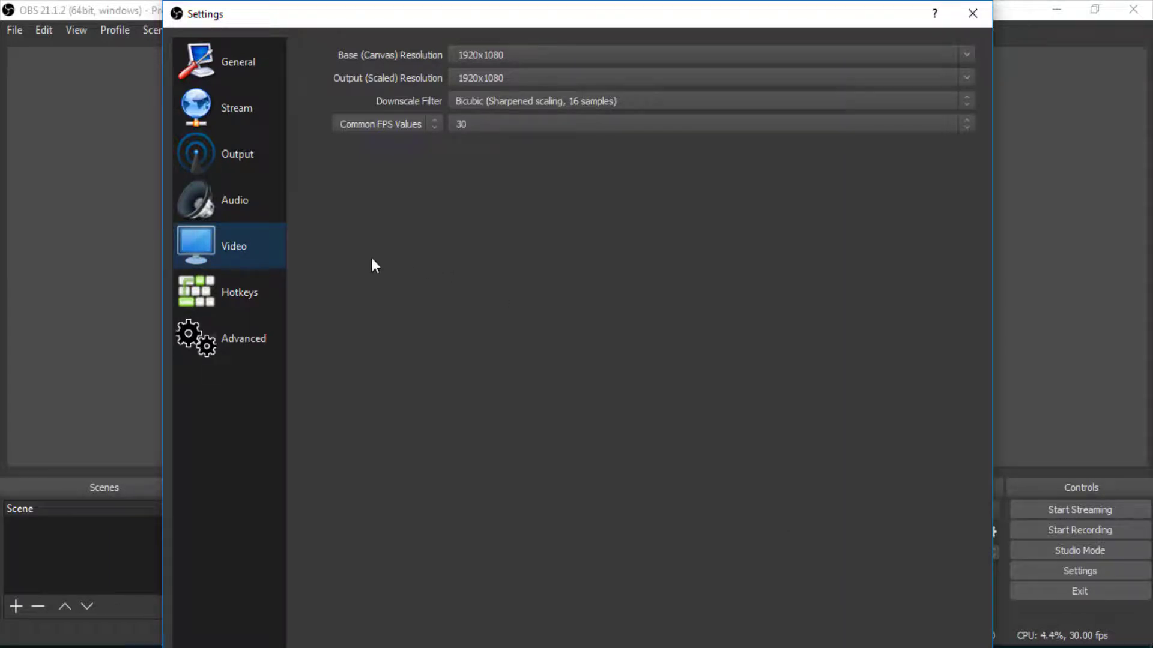
click(237, 296)
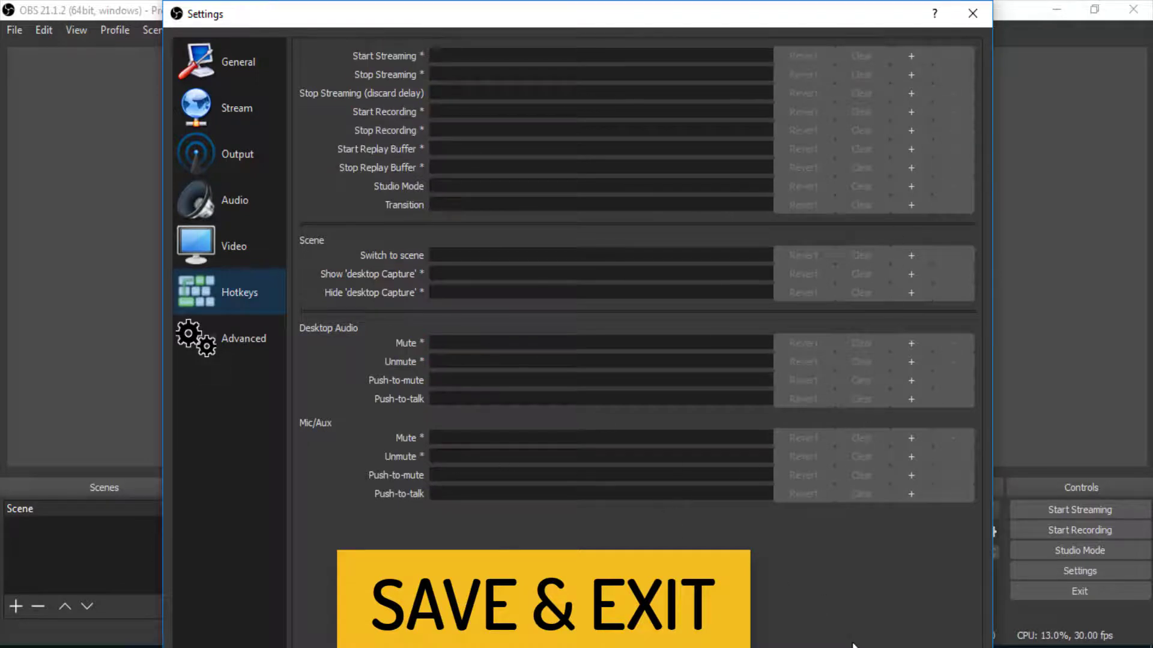
click(832, 645)
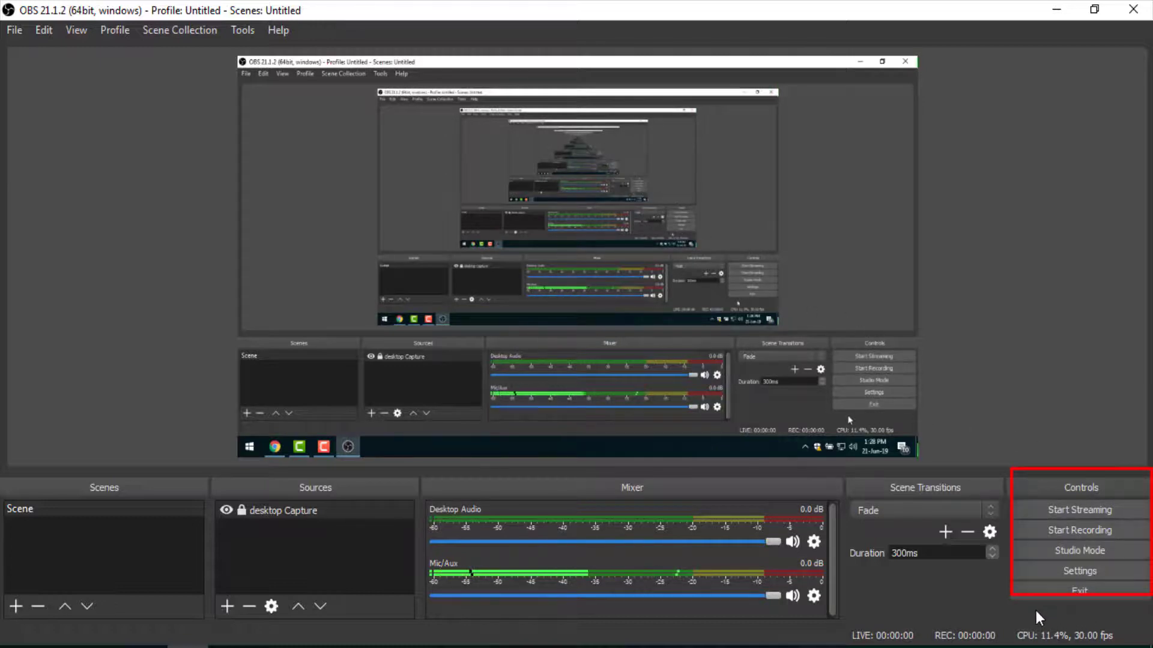
Start recording the screen, minimize OBS and scroll through the Open Broadcaster Software home page in the browser.
click(1077, 528)
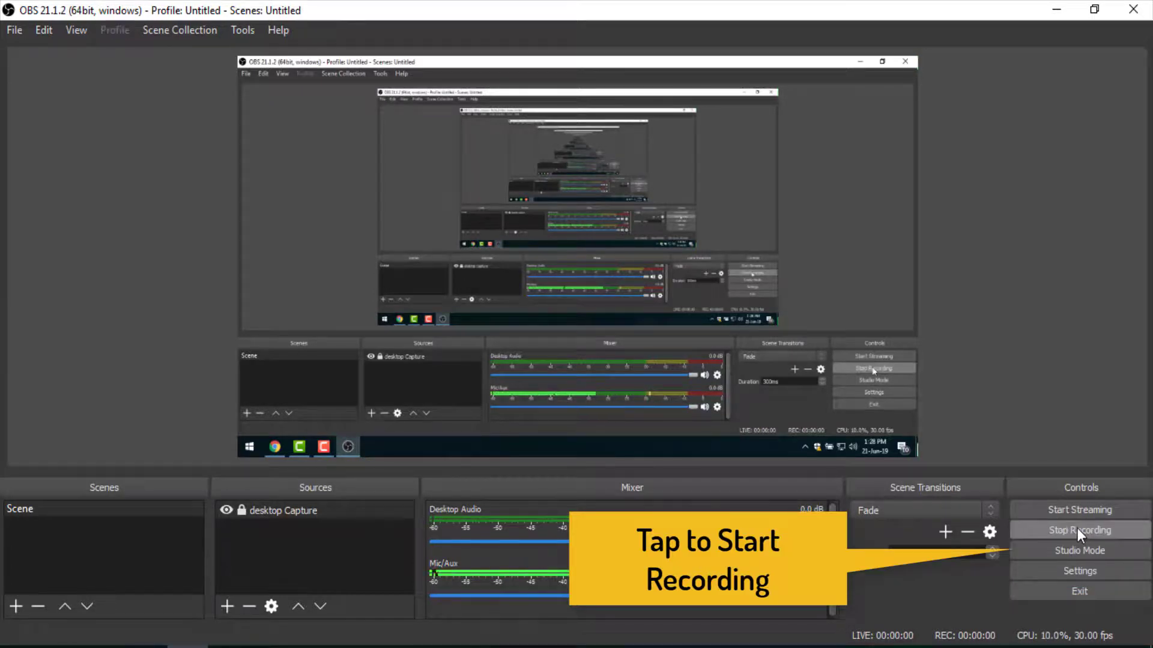
click(1058, 11)
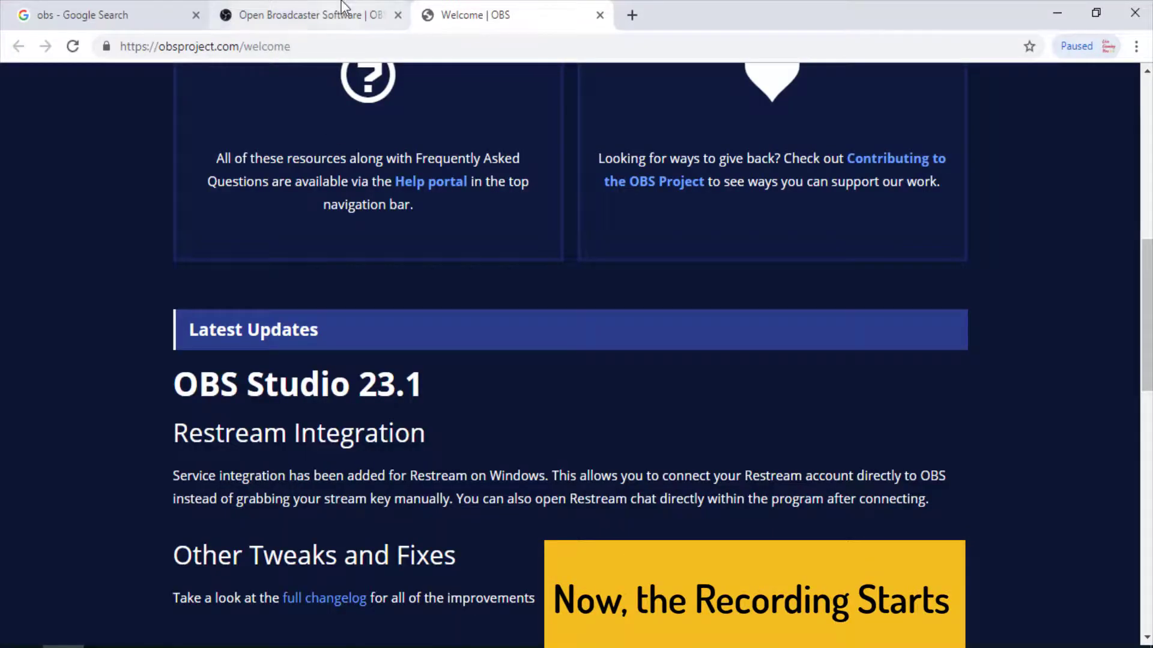
click(339, 13)
scroll(413, 212, down, 20)
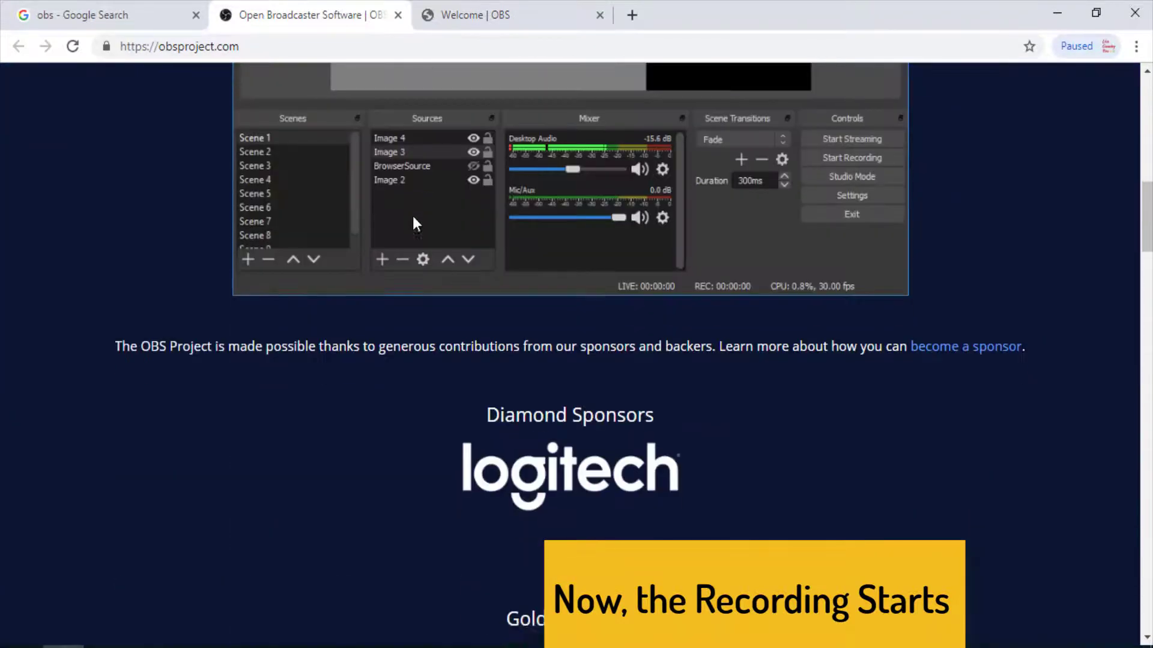
scroll(410, 222, down, 20)
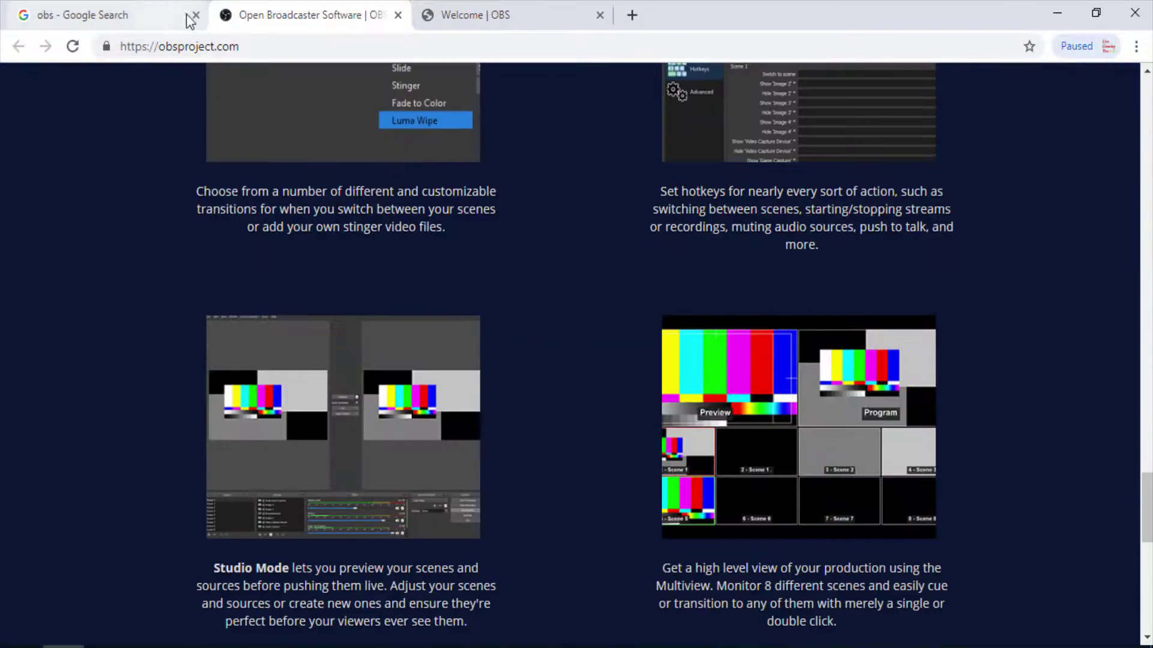
Browse the Google search results for "obs" as footage for the recording, and minimize the browser.
click(190, 20)
scroll(926, 335, down, 20)
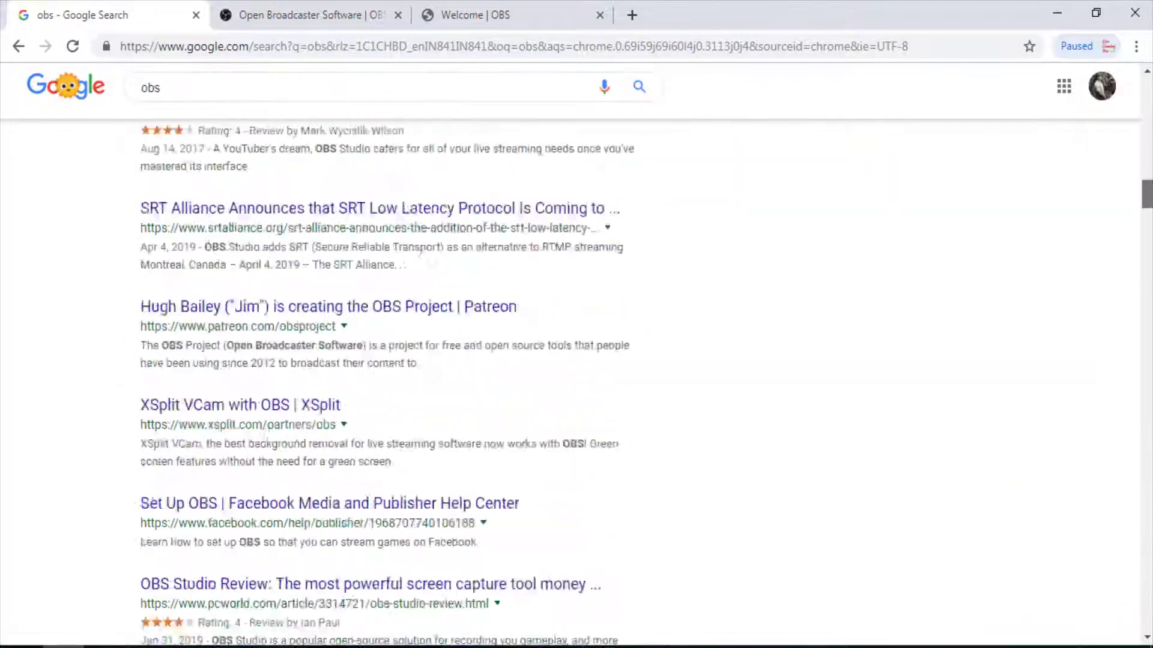
scroll(1148, 506, down, 5)
scroll(1148, 506, up, 20)
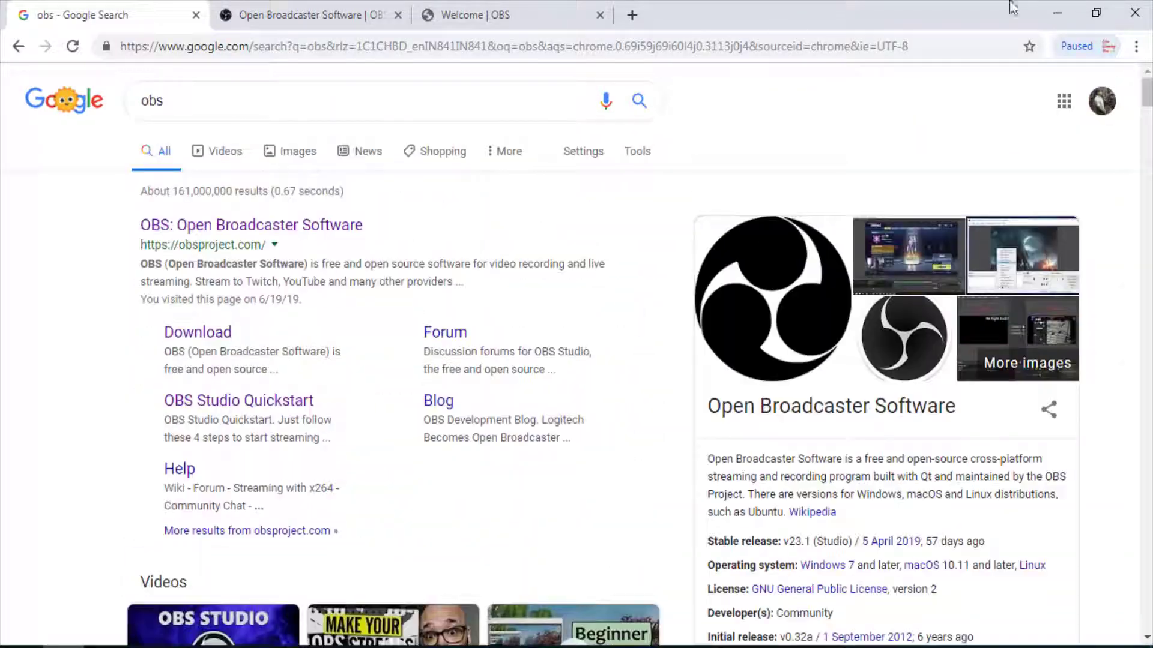
click(1057, 14)
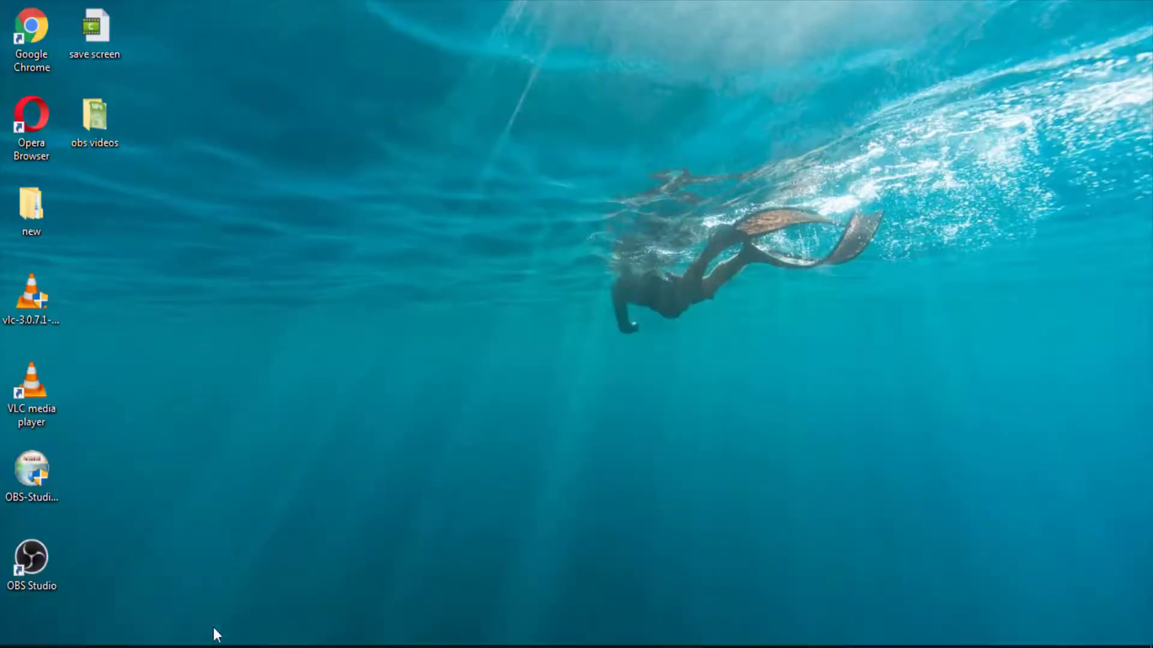
Switch back to OBS Studio, stop the screen recording and minimize OBS to show the desktop.
click(187, 637)
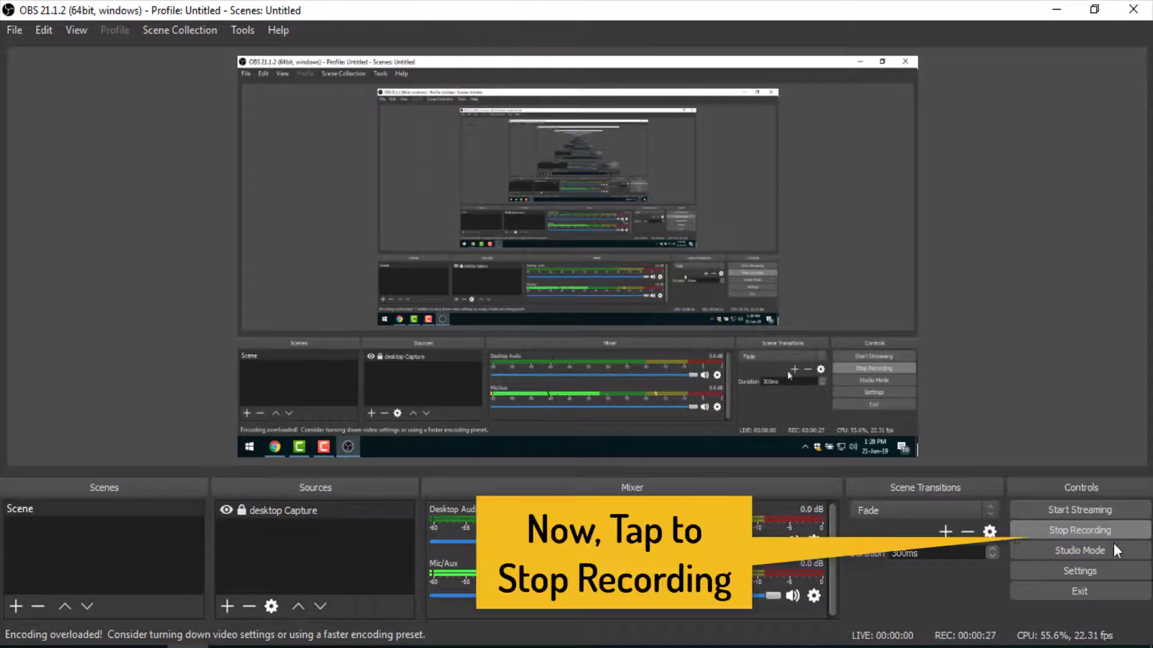
click(1098, 532)
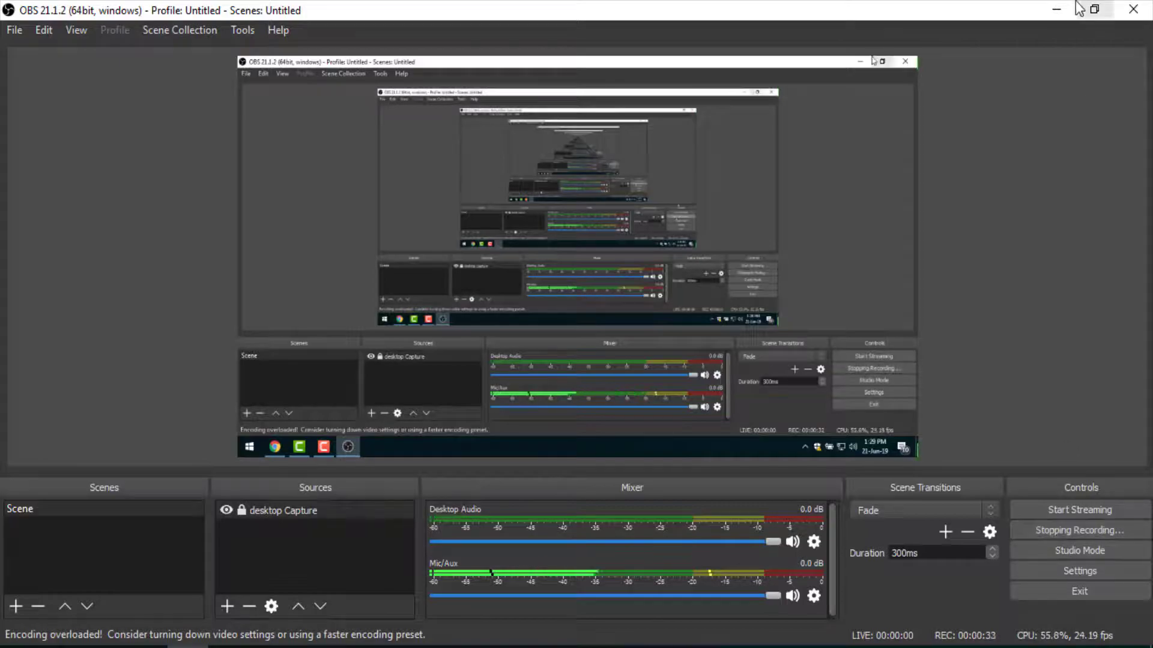
click(1056, 9)
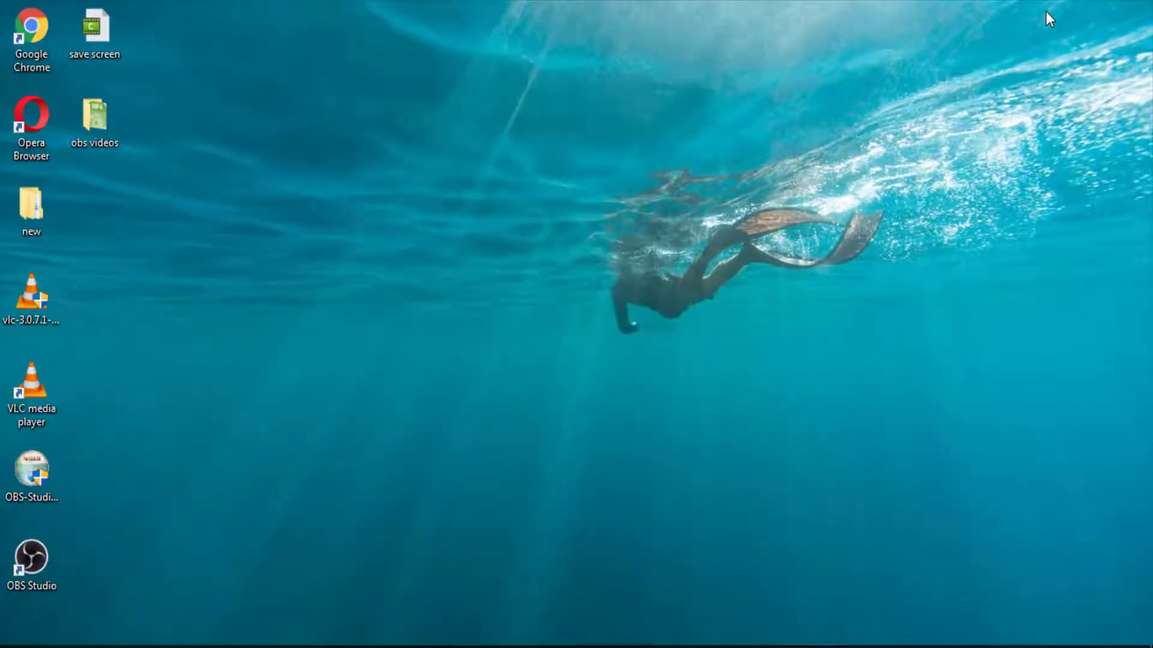
double_click(108, 121)
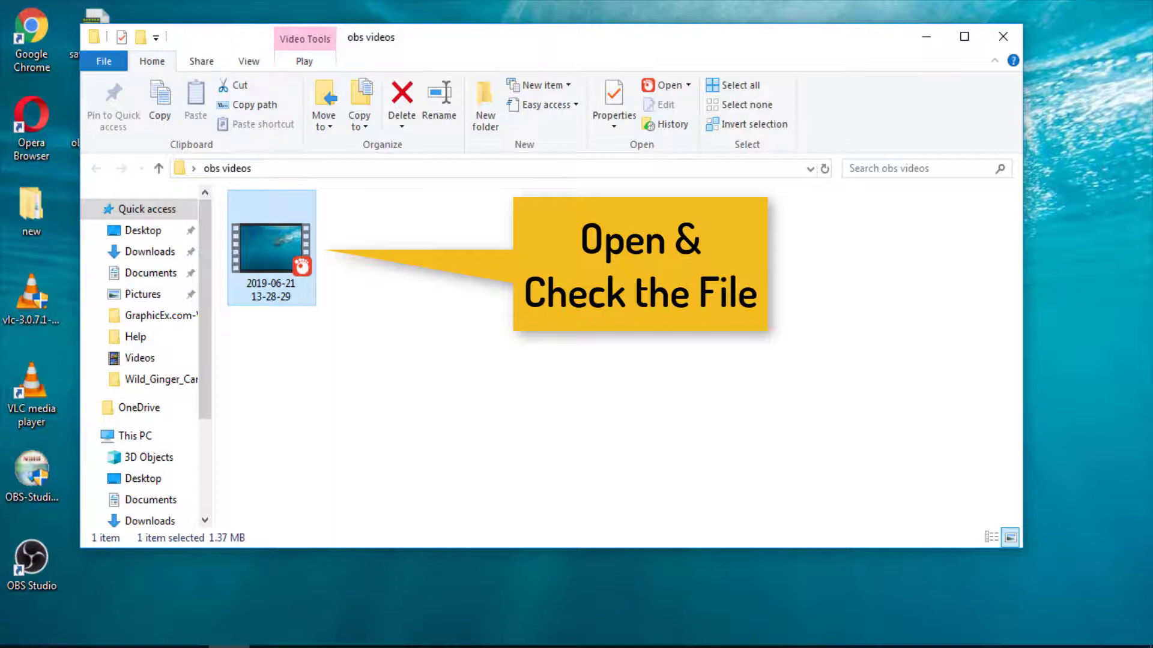
key(Return)
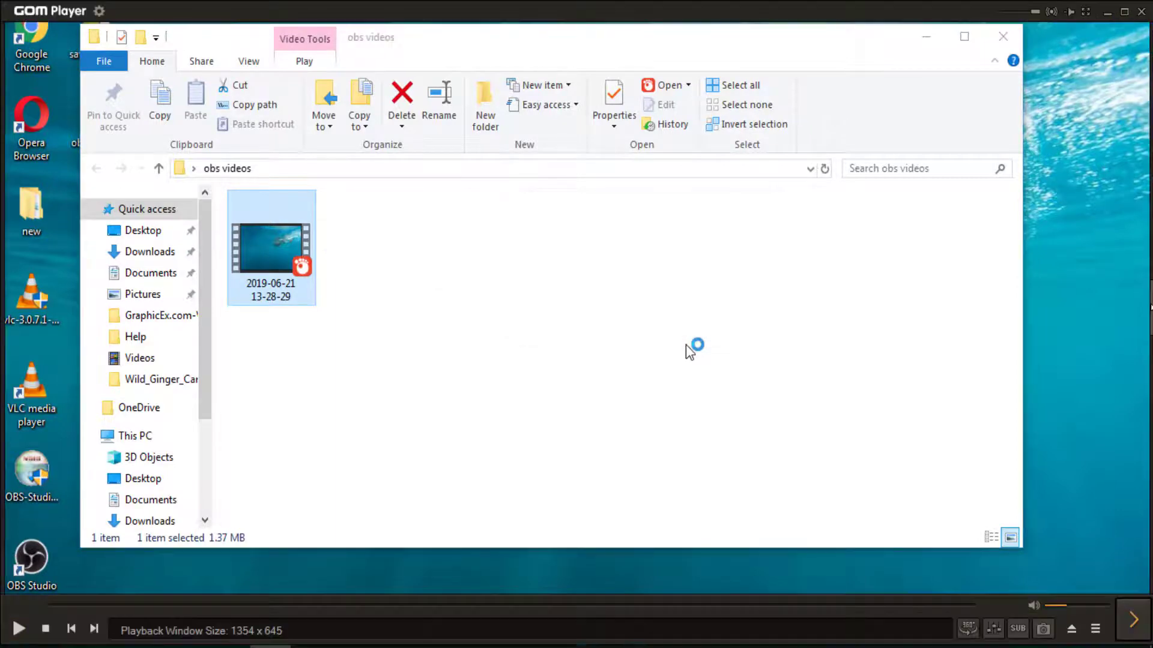